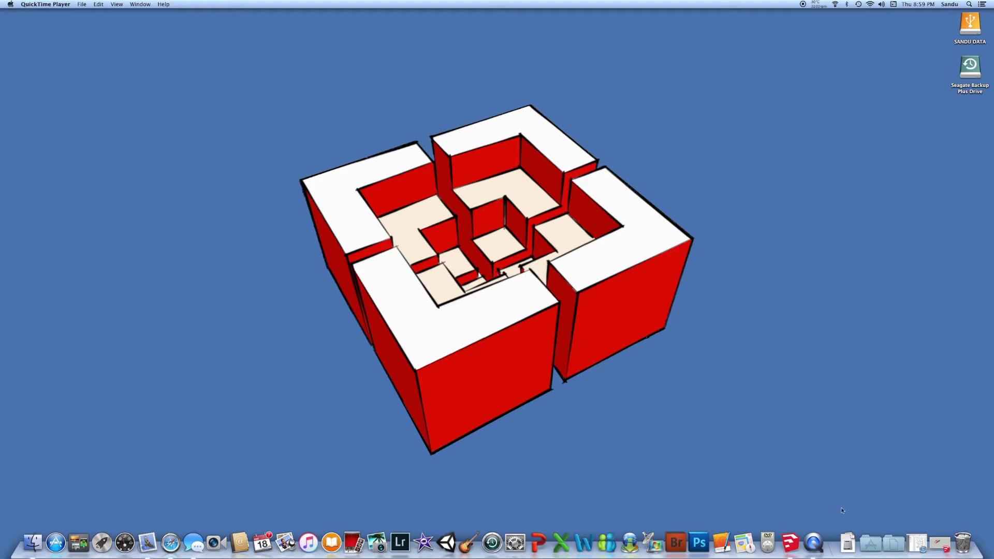
Restore the minimized Google Books window showing 'A Manual of Gothic Mouldings'.
{"action": "left_click", "coordinate": [921, 538]}
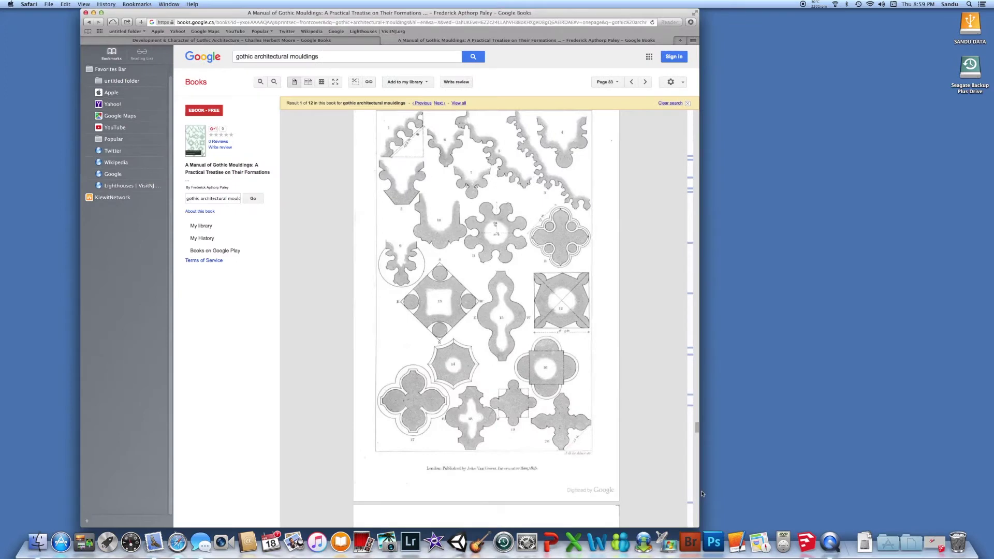
{"action": "left_click", "coordinate": [233, 40]}
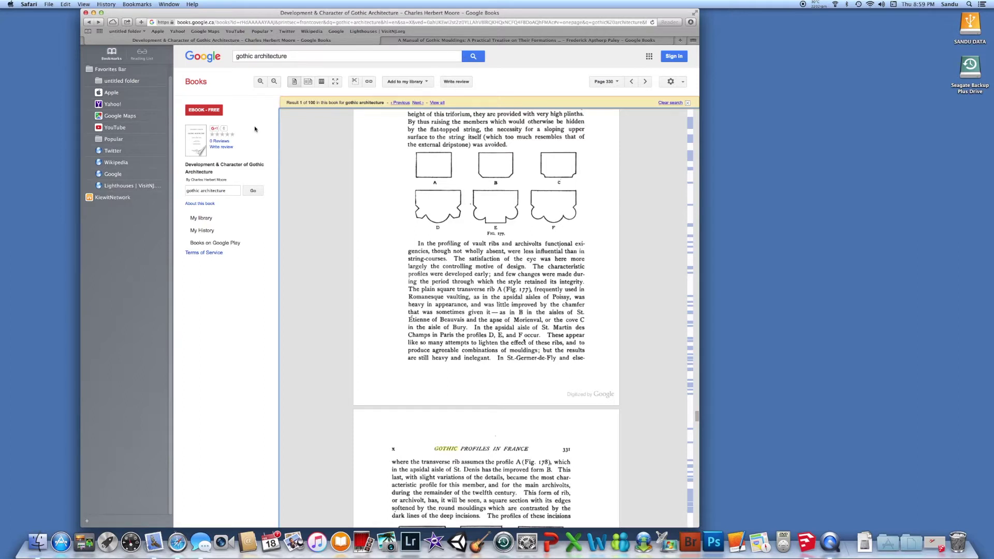
{"action": "scroll", "coordinate": [488, 236], "scroll_direction": "down", "scroll_amount": 3}
{"action": "scroll", "coordinate": [484, 230], "scroll_direction": "down", "scroll_amount": 1}
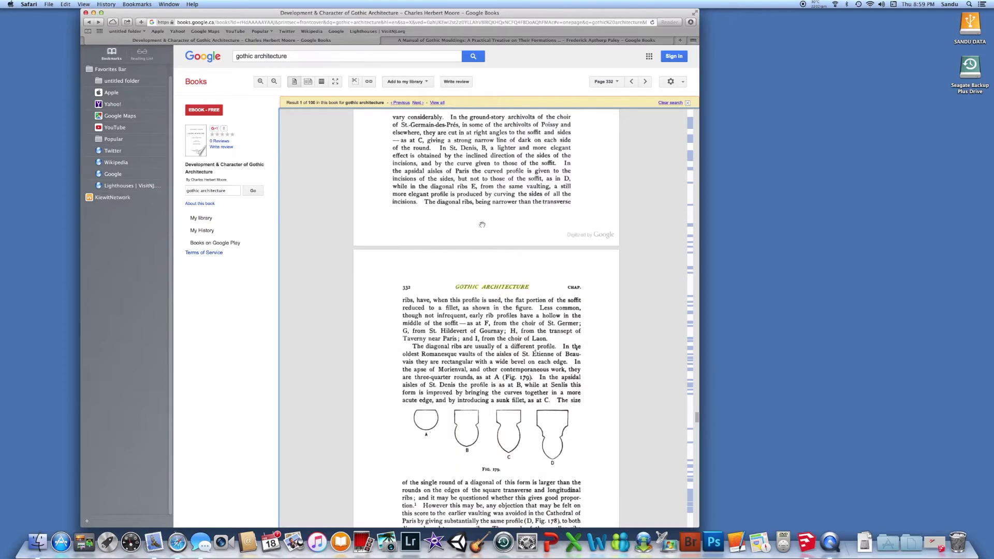
{"action": "scroll", "coordinate": [482, 224], "scroll_direction": "down", "scroll_amount": 3}
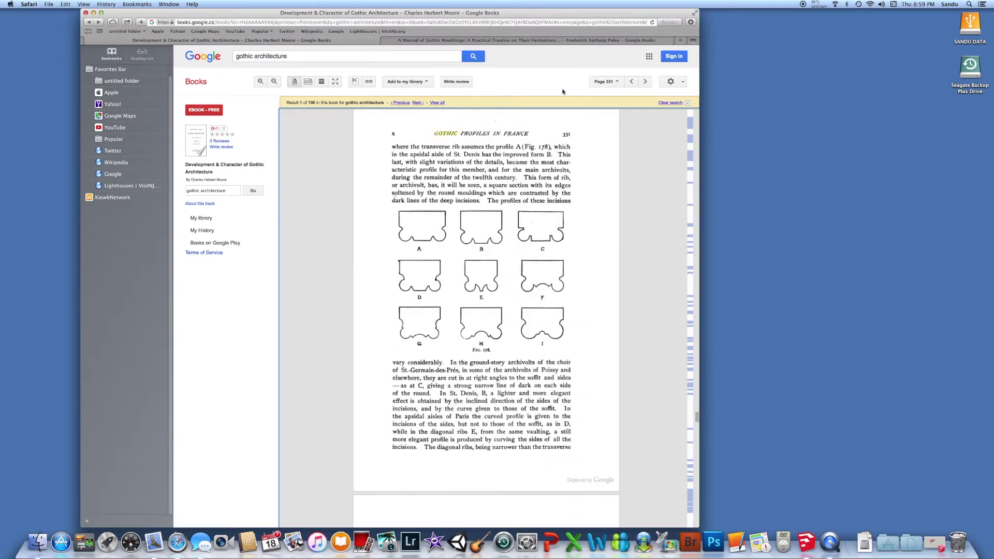
{"action": "left_click", "coordinate": [523, 41]}
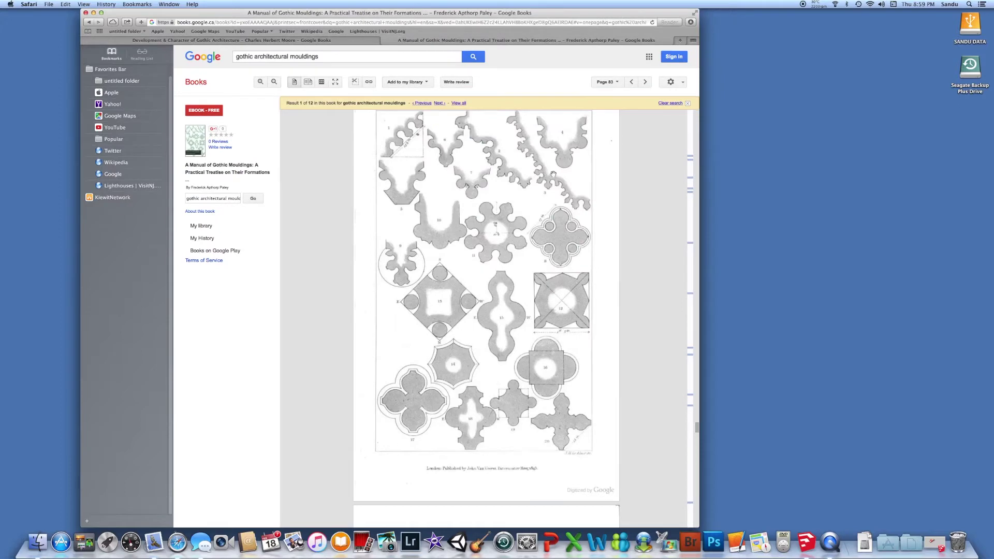
{"action": "scroll", "coordinate": [505, 231], "scroll_direction": "up", "scroll_amount": 1}
{"action": "scroll", "coordinate": [499, 225], "scroll_direction": "up", "scroll_amount": 4}
{"action": "scroll", "coordinate": [499, 225], "scroll_direction": "up", "scroll_amount": 1}
{"action": "scroll", "coordinate": [500, 230], "scroll_direction": "up", "scroll_amount": 3}
{"action": "scroll", "coordinate": [502, 235], "scroll_direction": "up", "scroll_amount": 2}
{"action": "scroll", "coordinate": [504, 247], "scroll_direction": "down", "scroll_amount": 5}
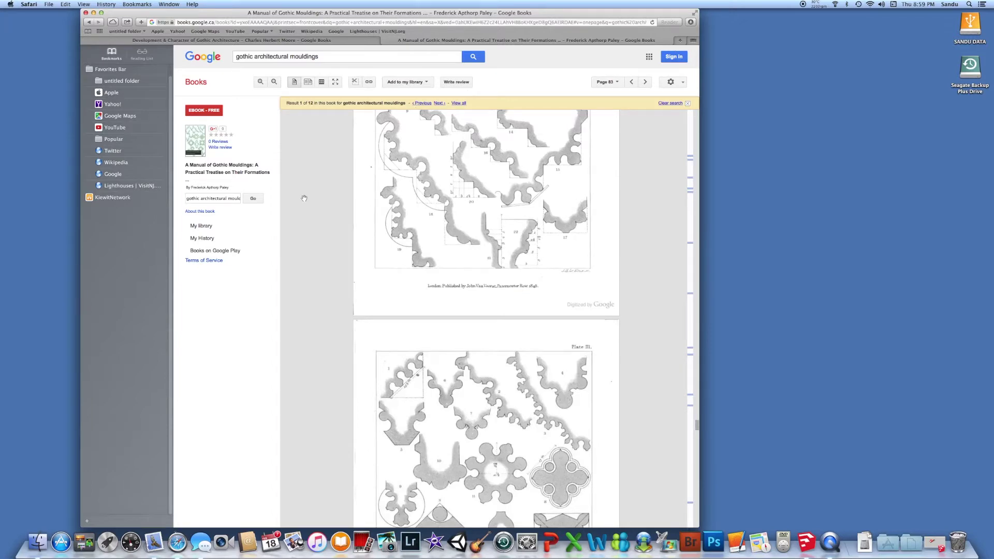
{"action": "left_click", "coordinate": [682, 41]}
{"action": "left_click", "coordinate": [470, 451]}
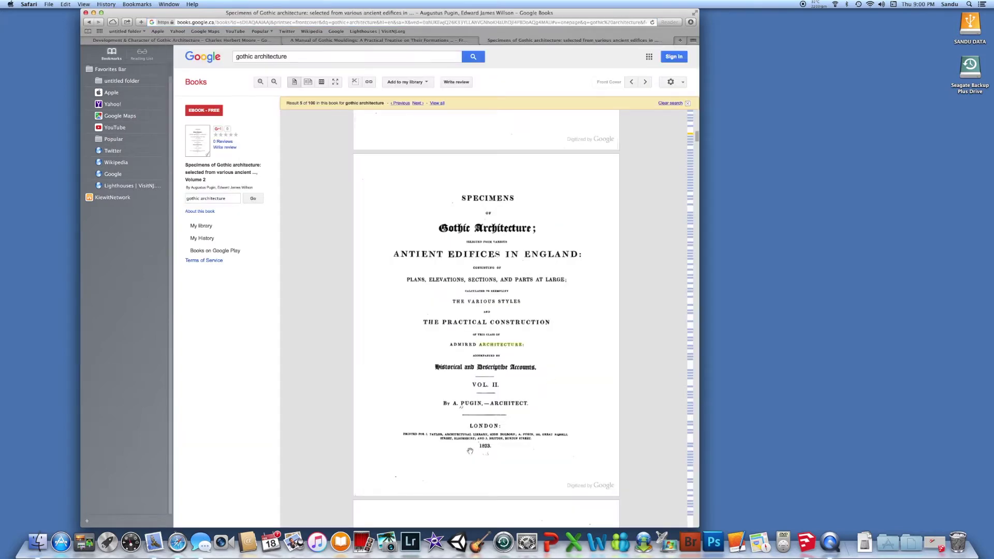
Scroll through Specimens of Gothic Architecture to the Hampton Court moulding plate.
{"action": "scroll", "coordinate": [552, 390], "scroll_direction": "down", "scroll_amount": 1}
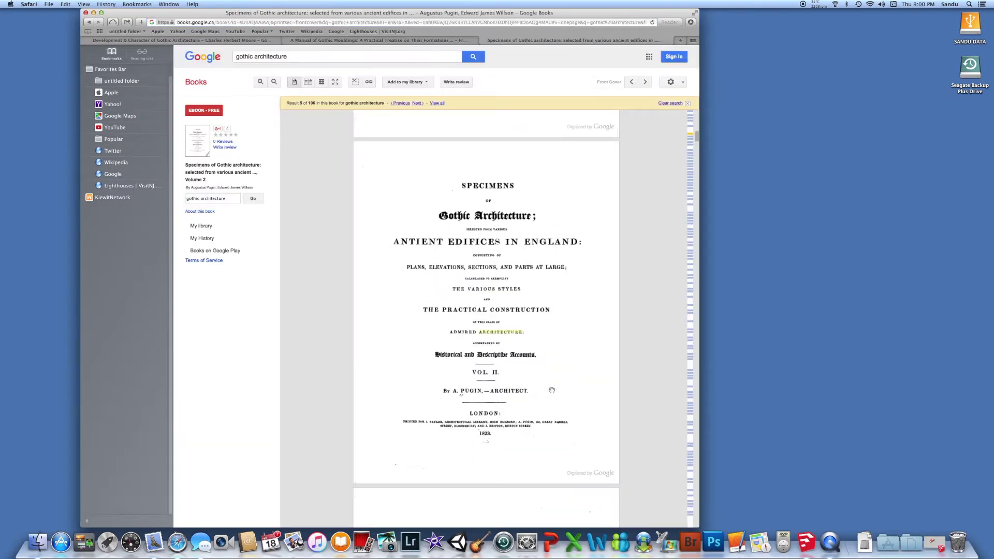
{"action": "scroll", "coordinate": [552, 390], "scroll_direction": "down", "scroll_amount": 3}
{"action": "scroll", "coordinate": [547, 384], "scroll_direction": "down", "scroll_amount": 1}
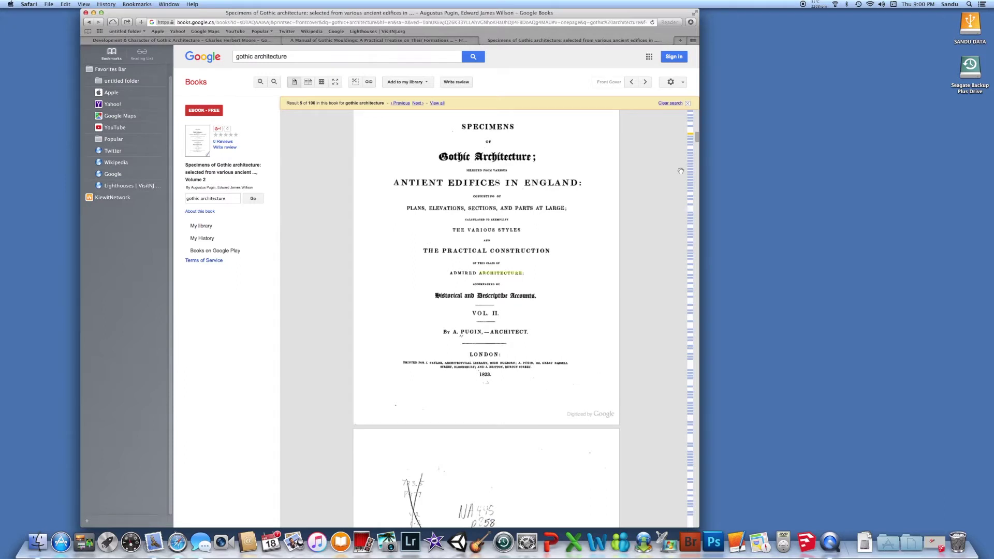
{"action": "left_click_drag", "start_coordinate": [696, 137], "coordinate": [688, 254]}
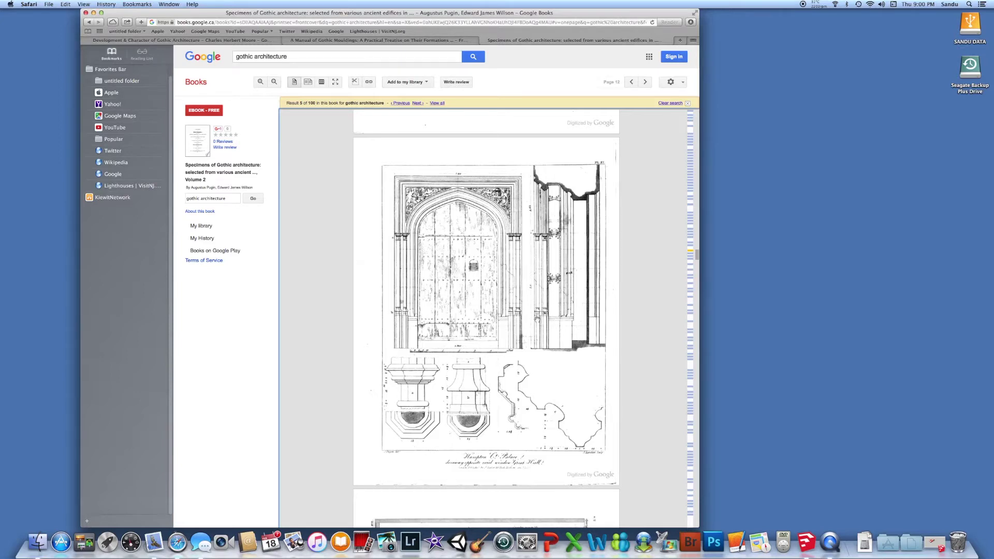
{"action": "scroll", "coordinate": [538, 319], "scroll_direction": "down", "scroll_amount": 2}
{"action": "scroll", "coordinate": [536, 321], "scroll_direction": "down", "scroll_amount": 15}
{"action": "scroll", "coordinate": [534, 321], "scroll_direction": "up", "scroll_amount": 15}
{"action": "scroll", "coordinate": [533, 322], "scroll_direction": "up", "scroll_amount": 5}
{"action": "scroll", "coordinate": [533, 322], "scroll_direction": "down", "scroll_amount": 2}
{"action": "scroll", "coordinate": [533, 321], "scroll_direction": "down", "scroll_amount": 1}
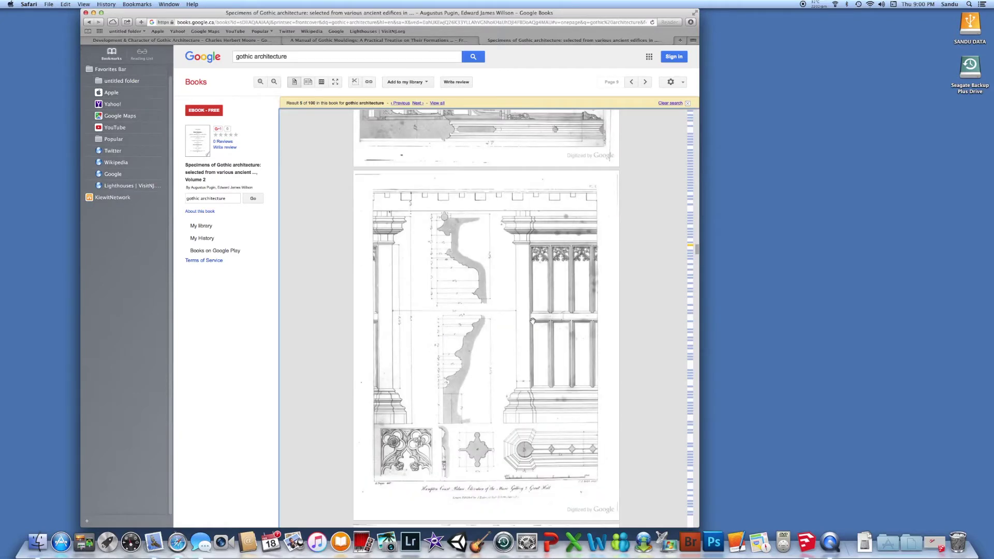
{"action": "scroll", "coordinate": [533, 321], "scroll_direction": "down", "scroll_amount": 2}
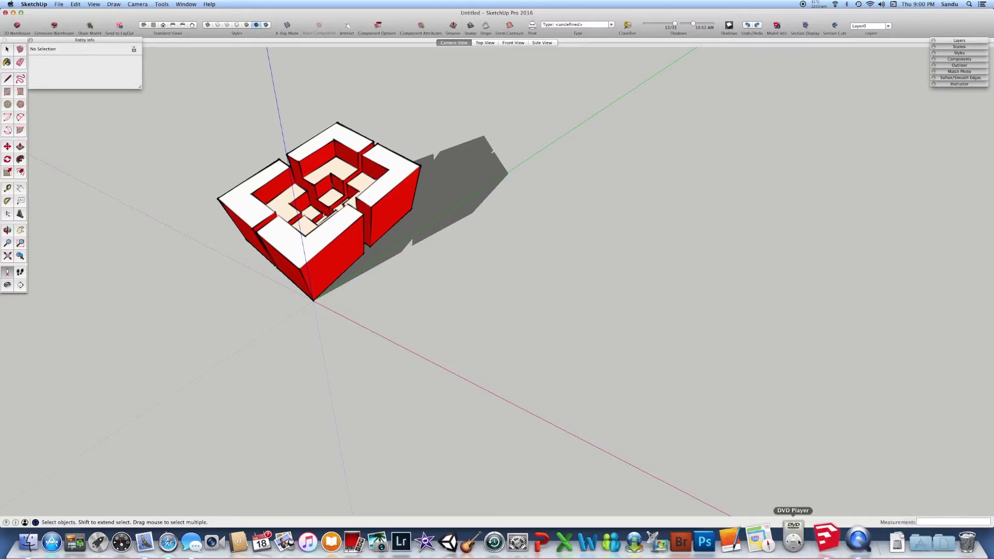
Delete the red block model from the SketchUp scene, then return to Google Books.
{"action": "left_click", "coordinate": [299, 190]}
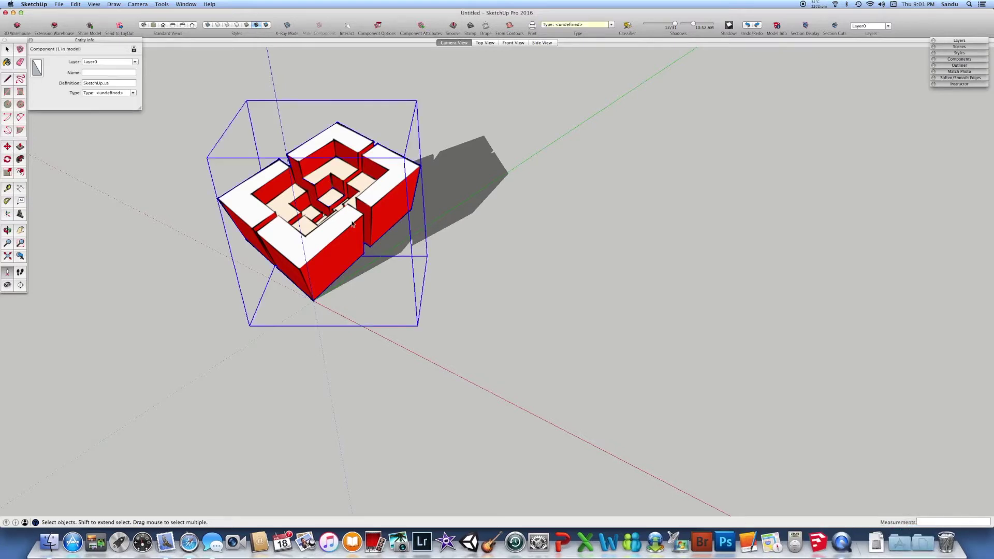
{"action": "key", "text": "Delete"}
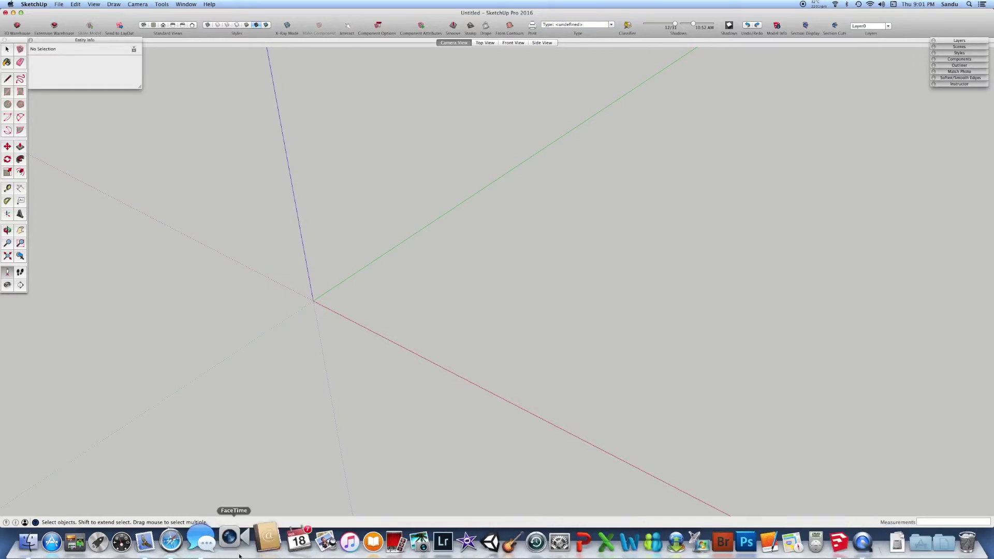
{"action": "left_click", "coordinate": [193, 545]}
{"action": "scroll", "coordinate": [443, 367], "scroll_direction": "down", "scroll_amount": 5}
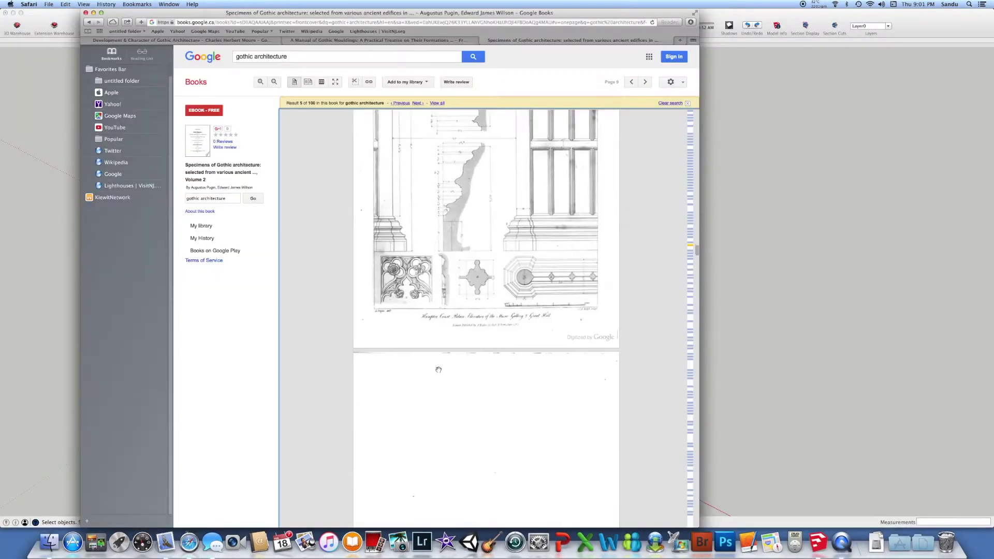
Enlarge the Hampton Court moulding plate in Google Books.
{"action": "scroll", "coordinate": [479, 373], "scroll_direction": "up", "scroll_amount": 5}
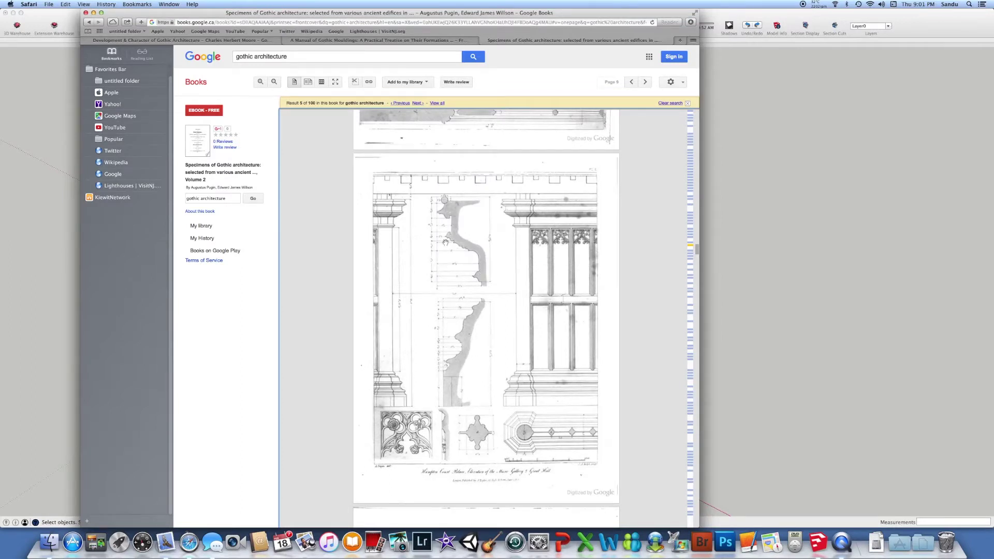
{"action": "scroll", "coordinate": [457, 244], "scroll_direction": "down", "scroll_amount": 1}
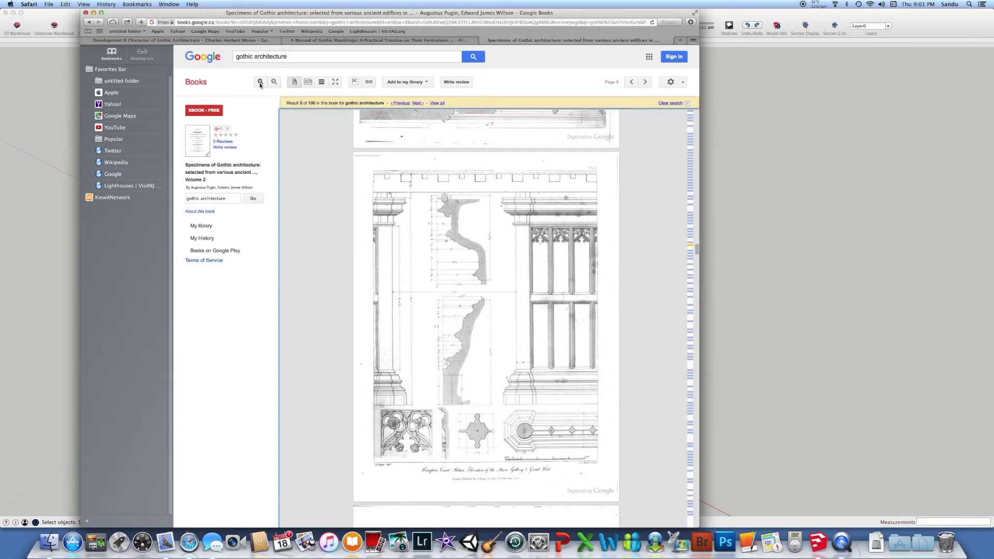
{"action": "left_click", "coordinate": [261, 83]}
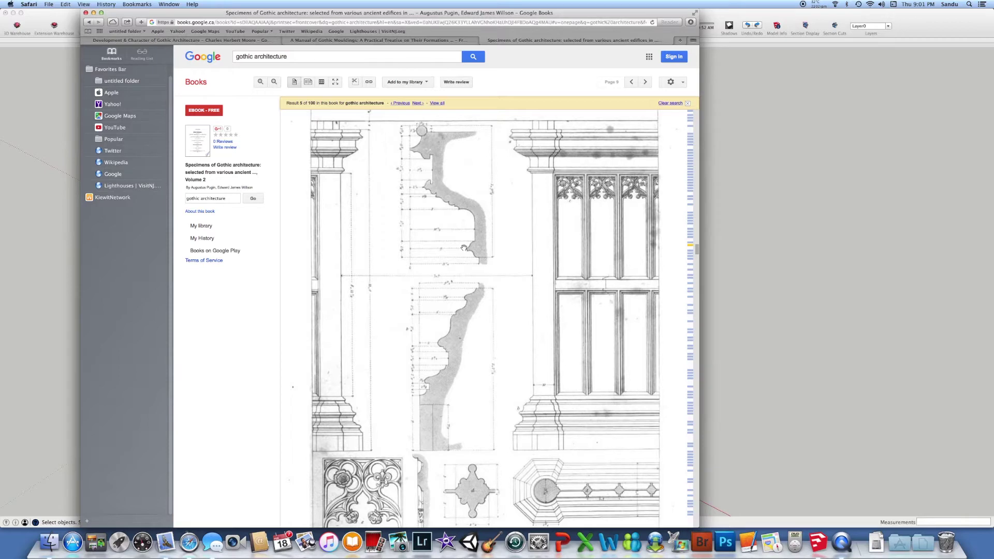
{"action": "scroll", "coordinate": [465, 259], "scroll_direction": "down", "scroll_amount": 3}
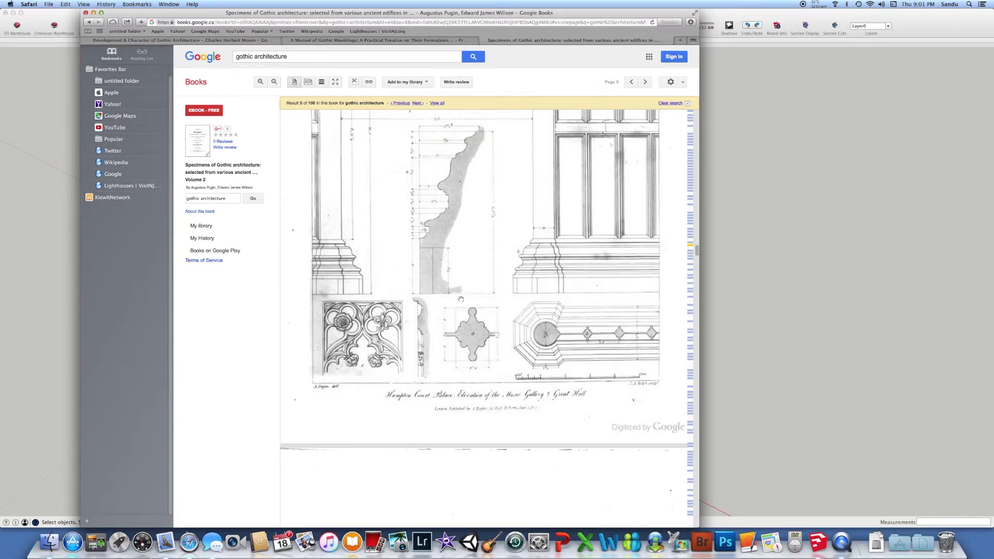
{"action": "scroll", "coordinate": [467, 298], "scroll_direction": "up", "scroll_amount": 1}
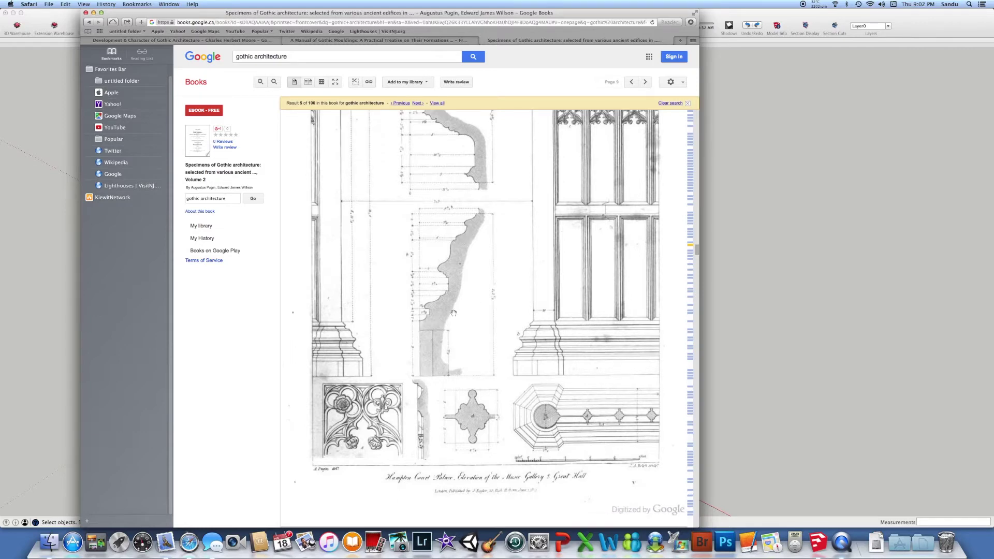
Scroll across the plate's moulding profiles, then return to the empty SketchUp scene.
{"action": "scroll", "coordinate": [473, 316], "scroll_direction": "up", "scroll_amount": 5}
{"action": "scroll", "coordinate": [466, 316], "scroll_direction": "up", "scroll_amount": 5}
{"action": "scroll", "coordinate": [461, 314], "scroll_direction": "up", "scroll_amount": 5}
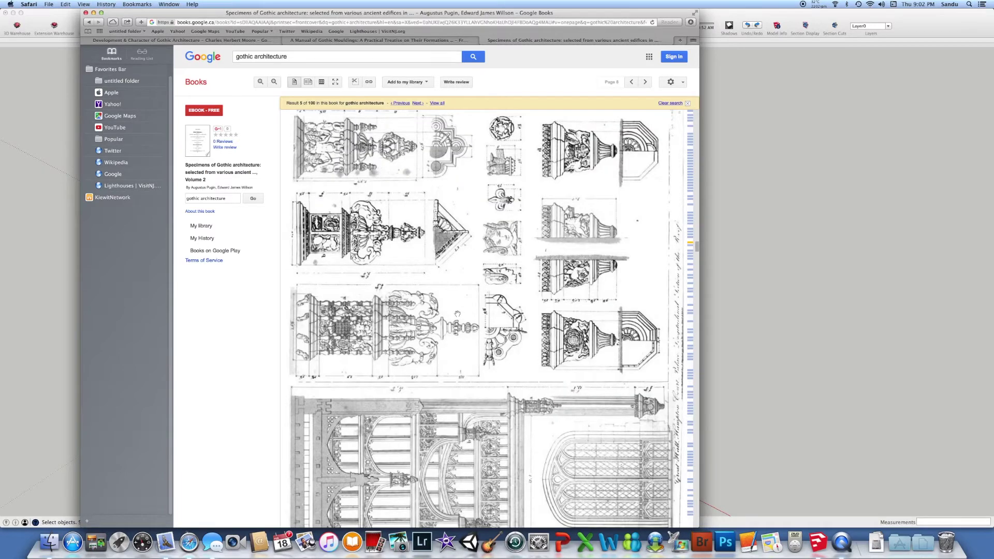
{"action": "scroll", "coordinate": [457, 314], "scroll_direction": "up", "scroll_amount": 5}
{"action": "scroll", "coordinate": [458, 314], "scroll_direction": "down", "scroll_amount": 2}
{"action": "scroll", "coordinate": [458, 314], "scroll_direction": "down", "scroll_amount": 3}
{"action": "scroll", "coordinate": [458, 313], "scroll_direction": "down", "scroll_amount": 1}
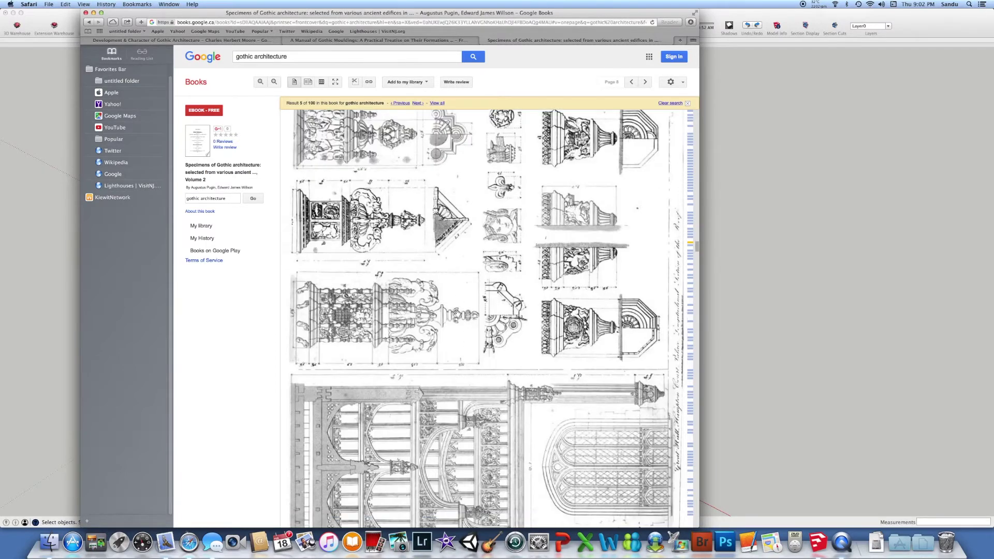
{"action": "scroll", "coordinate": [457, 314], "scroll_direction": "down", "scroll_amount": 5}
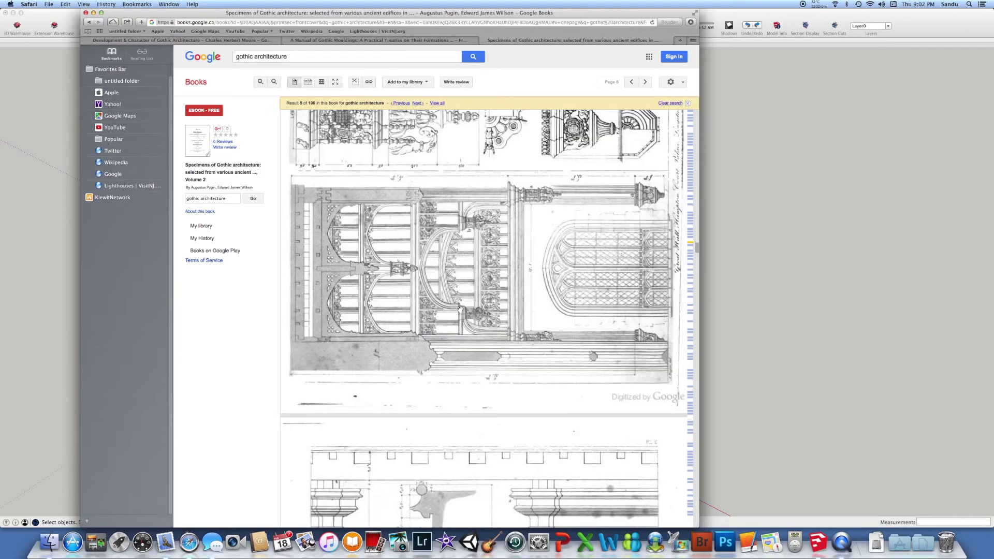
{"action": "scroll", "coordinate": [456, 314], "scroll_direction": "down", "scroll_amount": 3}
{"action": "left_click", "coordinate": [755, 333]}
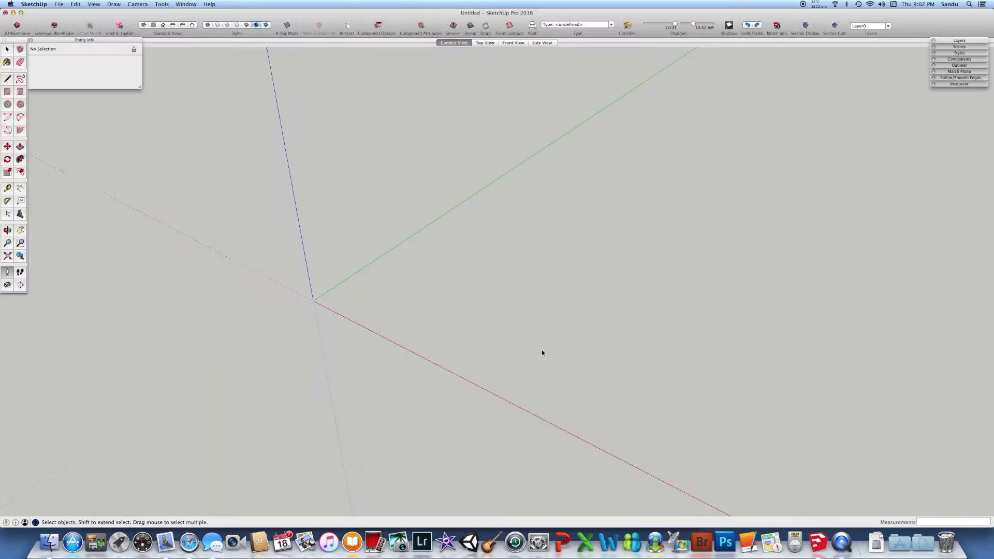
Draw a square face starting at the axes origin.
{"action": "mouse_move", "coordinate": [429, 348]}
{"action": "middle_mouse_down"}
{"action": "mouse_move", "coordinate": [523, 420]}
{"action": "mouse_move", "coordinate": [439, 333]}
{"action": "mouse_move", "coordinate": [520, 384]}
{"action": "mouse_move", "coordinate": [464, 299]}
{"action": "middle_mouse_up"}
{"action": "left_click", "coordinate": [7, 92]}
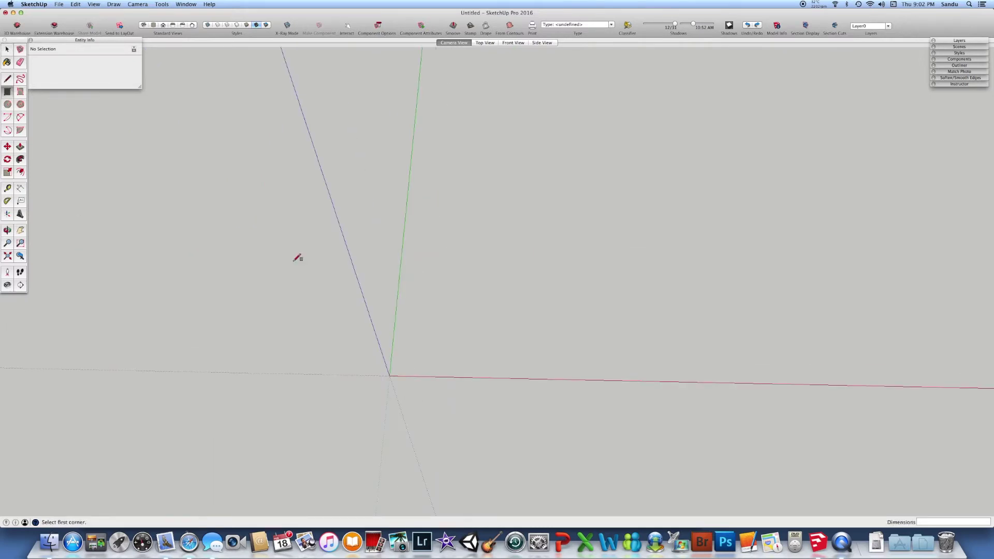
{"action": "left_click", "coordinate": [390, 375]}
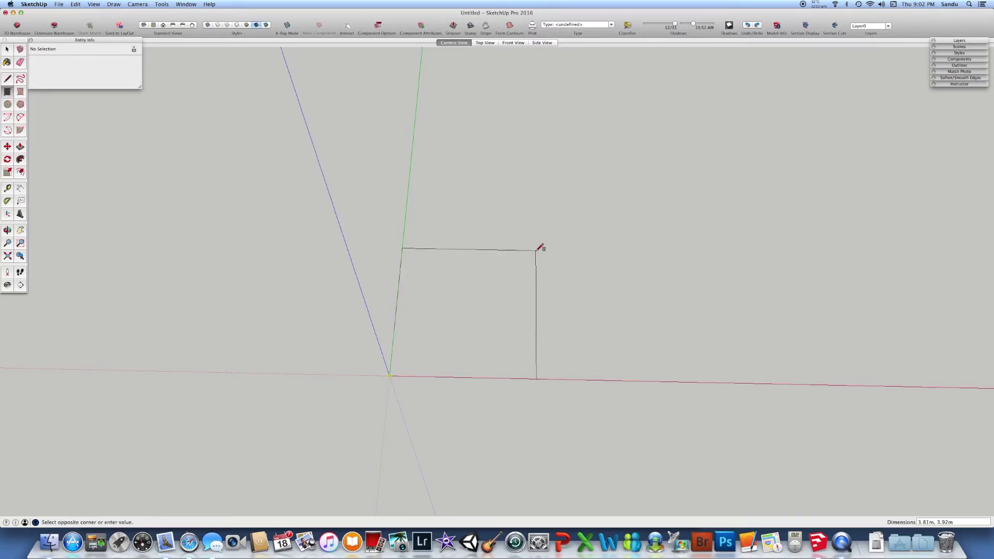
{"action": "left_click", "coordinate": [536, 251]}
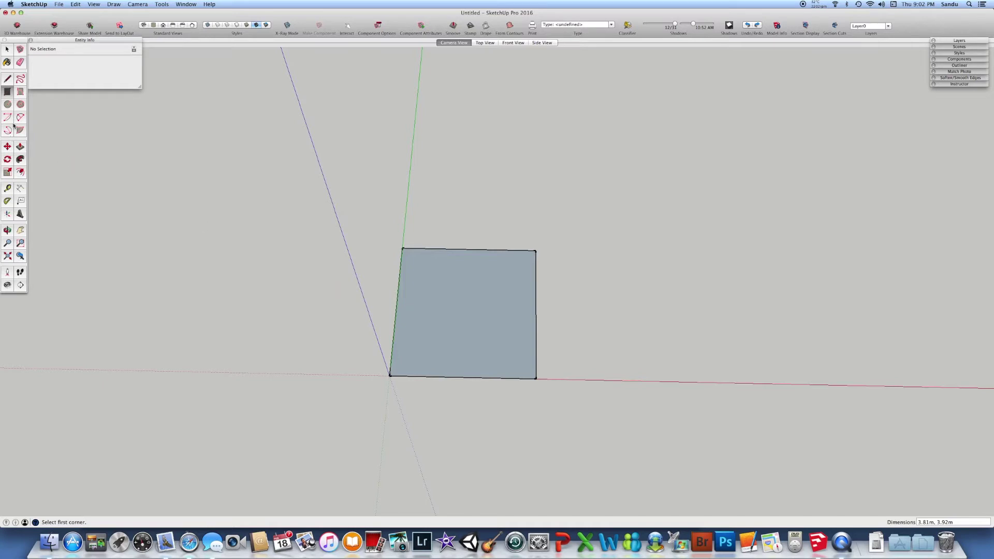
Draw a vertical edge rising well above the square's top-right corner.
{"action": "left_click", "coordinate": [7, 78]}
{"action": "left_click", "coordinate": [535, 250]}
{"action": "left_click", "coordinate": [539, 94]}
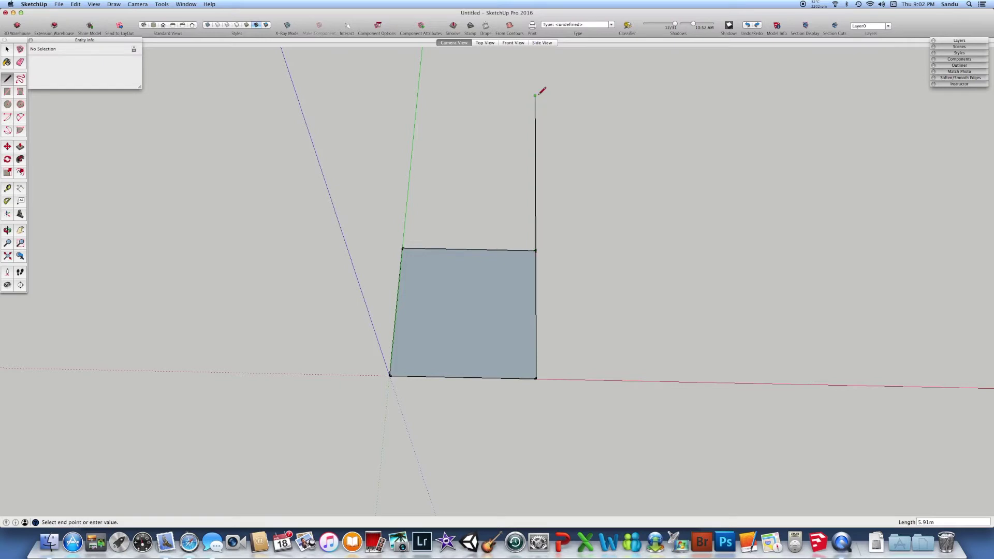
{"action": "key", "text": "space"}
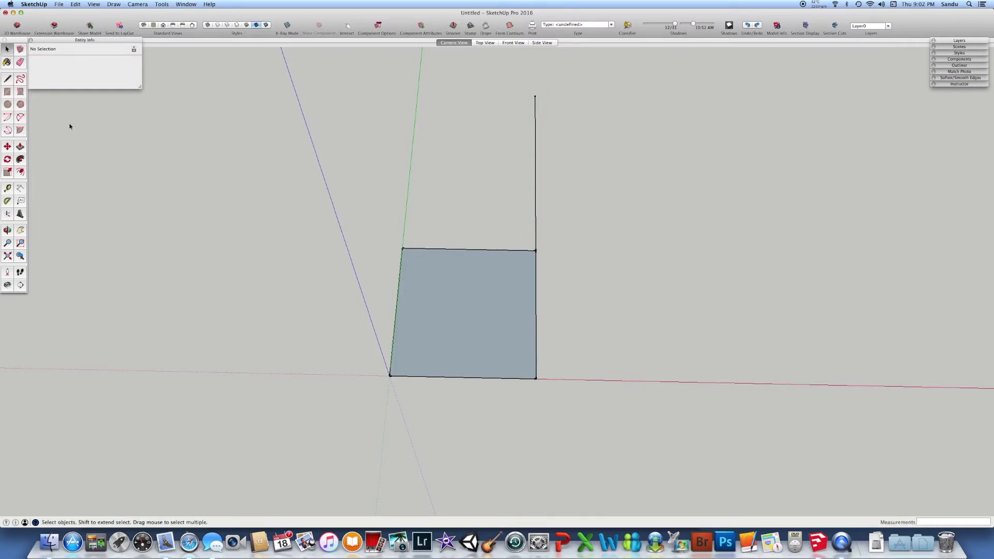
Close the curved top with a 2 Point Arc from the square's top-left corner to the edge's top.
{"action": "left_click", "coordinate": [20, 117]}
{"action": "left_click", "coordinate": [403, 248]}
{"action": "left_click", "coordinate": [534, 96]}
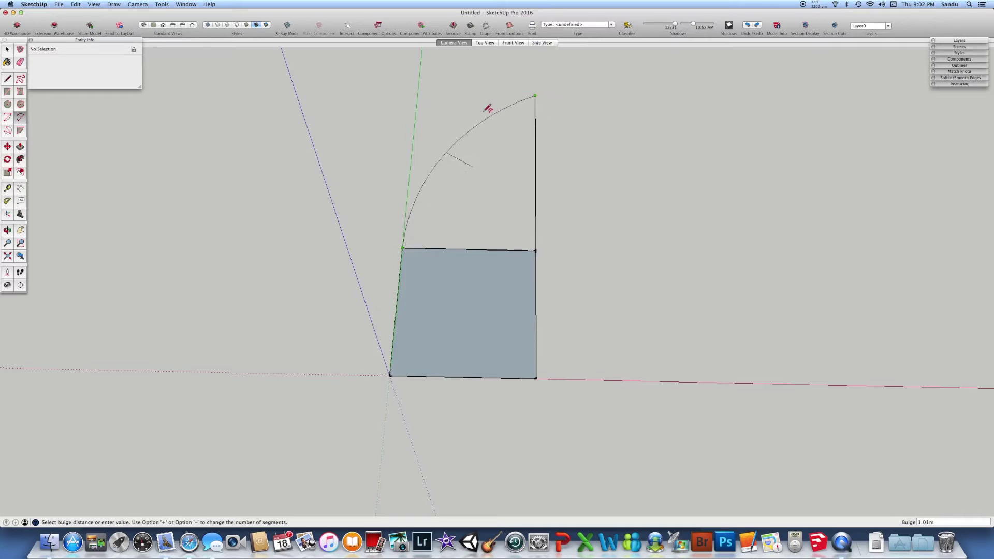
{"action": "left_click", "coordinate": [487, 107]}
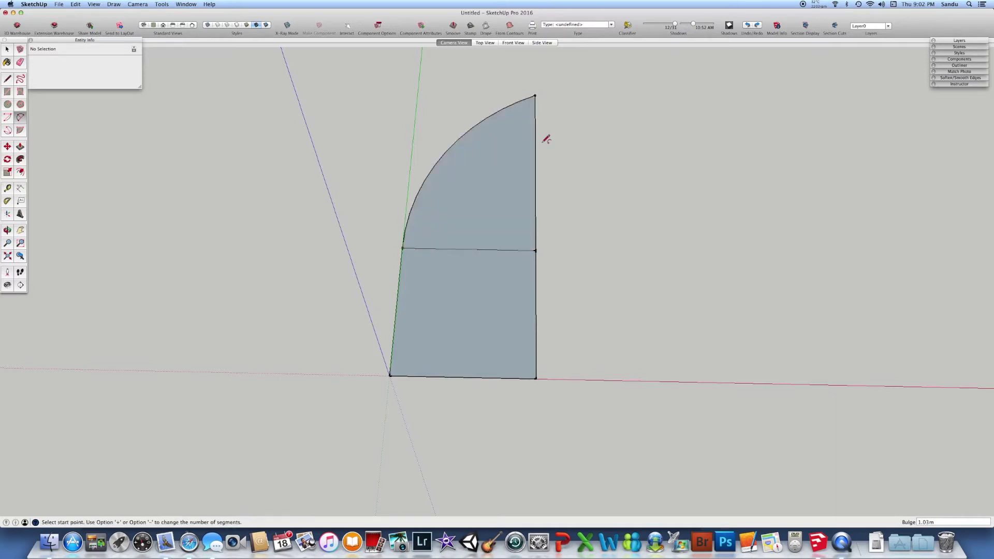
{"action": "mouse_move", "coordinate": [572, 134]}
{"action": "middle_mouse_down"}
{"action": "mouse_move", "coordinate": [533, 219]}
{"action": "mouse_move", "coordinate": [599, 186]}
{"action": "middle_mouse_up"}
{"action": "scroll", "coordinate": [550, 206], "scroll_direction": "down", "scroll_amount": 2}
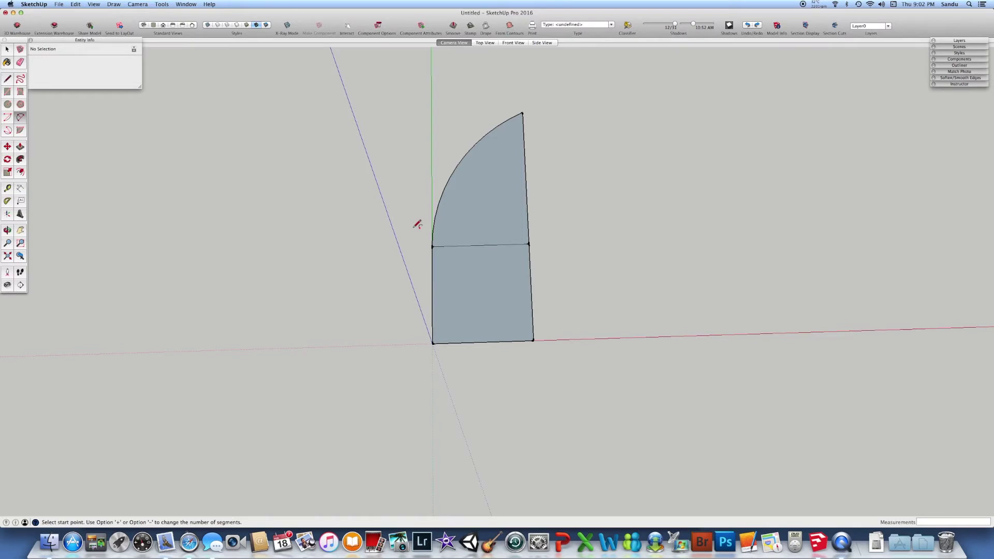
{"action": "key", "text": "space"}
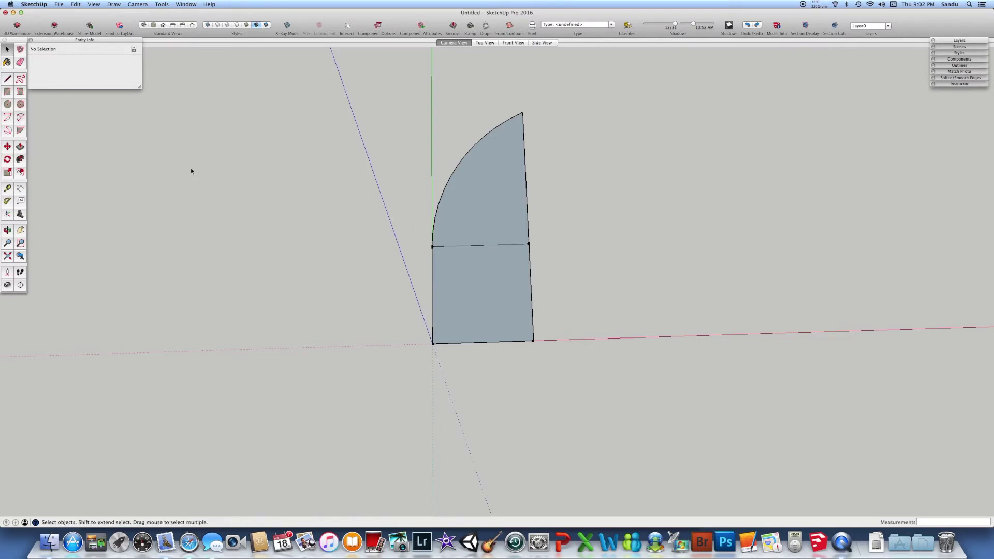
Copy the whole half-arch along the red axis.
{"action": "left_click_drag", "start_coordinate": [378, 108], "coordinate": [604, 505]}
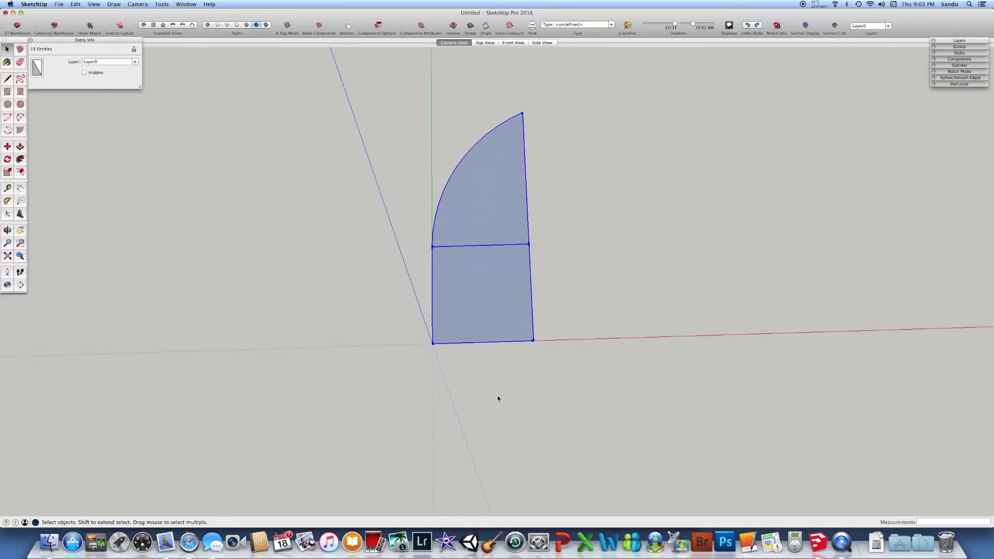
{"action": "key", "text": "m"}
{"action": "left_click", "coordinate": [439, 364]}
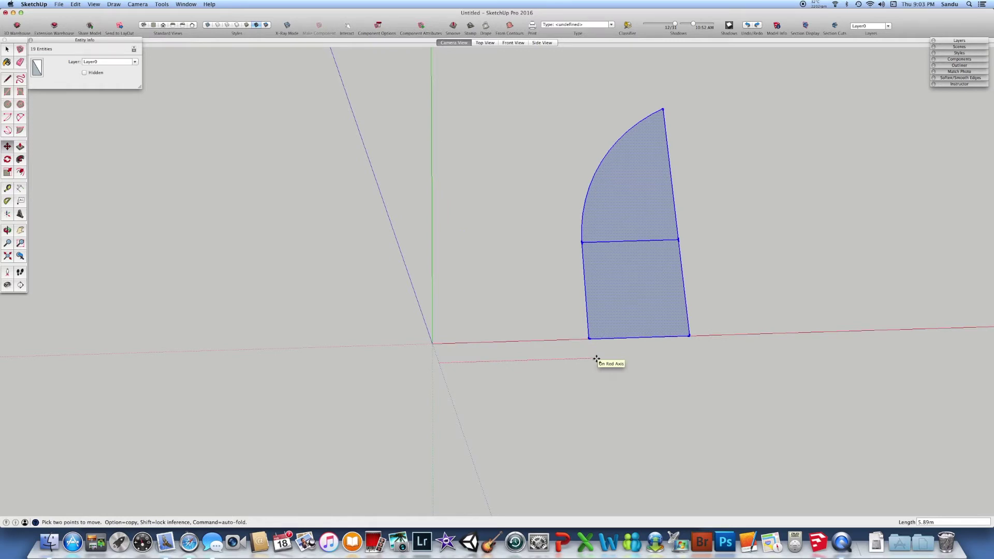
{"action": "key", "text": "alt"}
{"action": "left_click", "coordinate": [596, 359]}
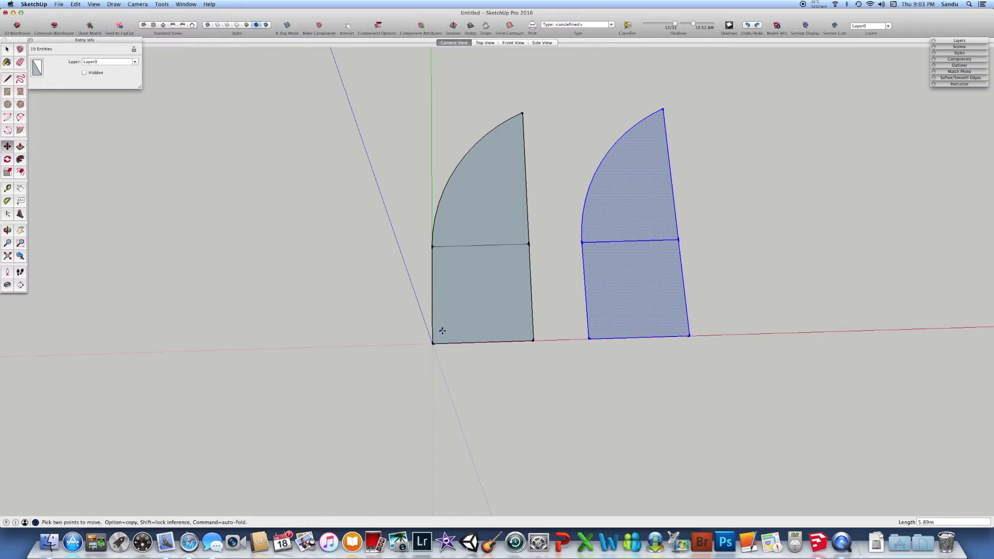
Flip the copy into a horizontal mirror image with Scale.
{"action": "key", "text": "s"}
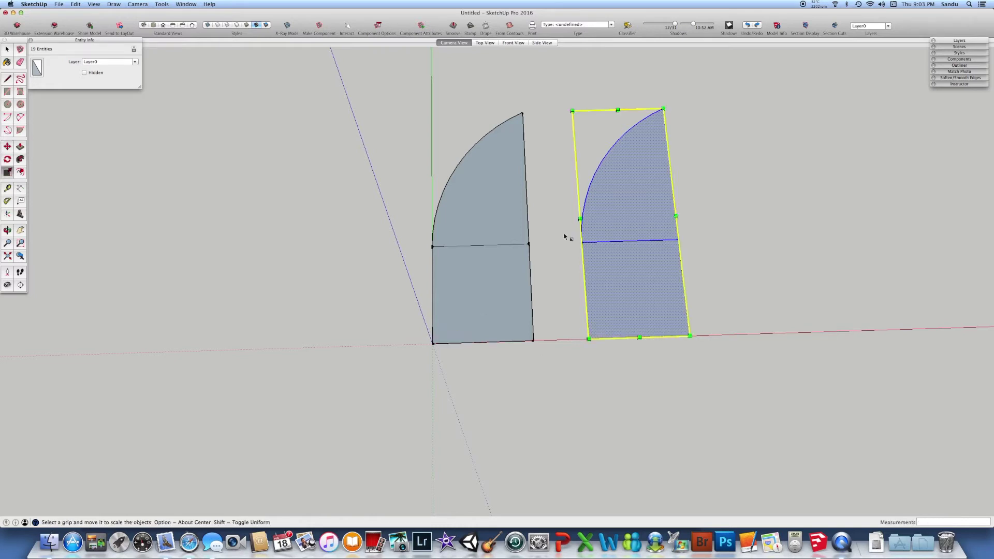
{"action": "left_click_drag", "start_coordinate": [580, 219], "coordinate": [776, 254]}
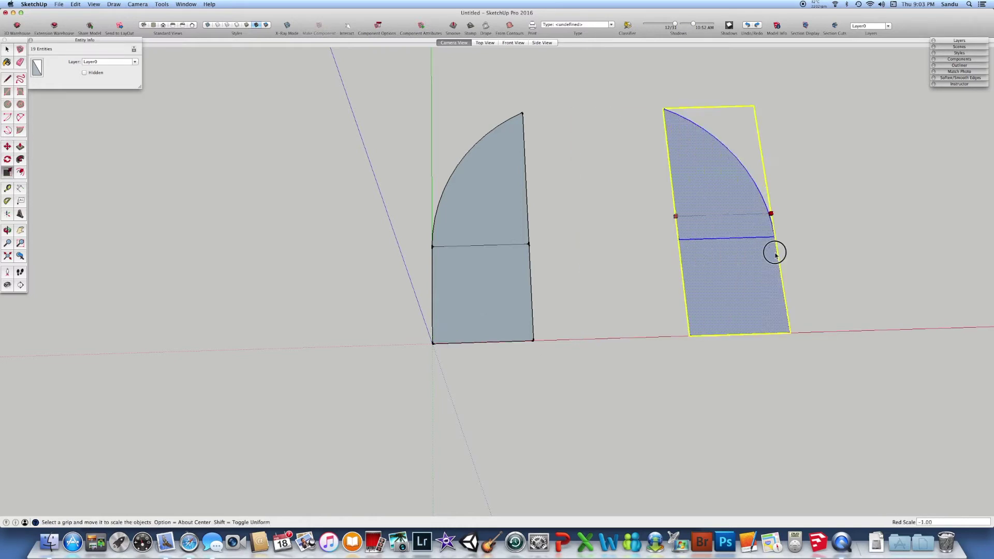
{"action": "left_click", "coordinate": [775, 254]}
Move the mirrored copy so it butts against the original half.
{"action": "key", "text": "m"}
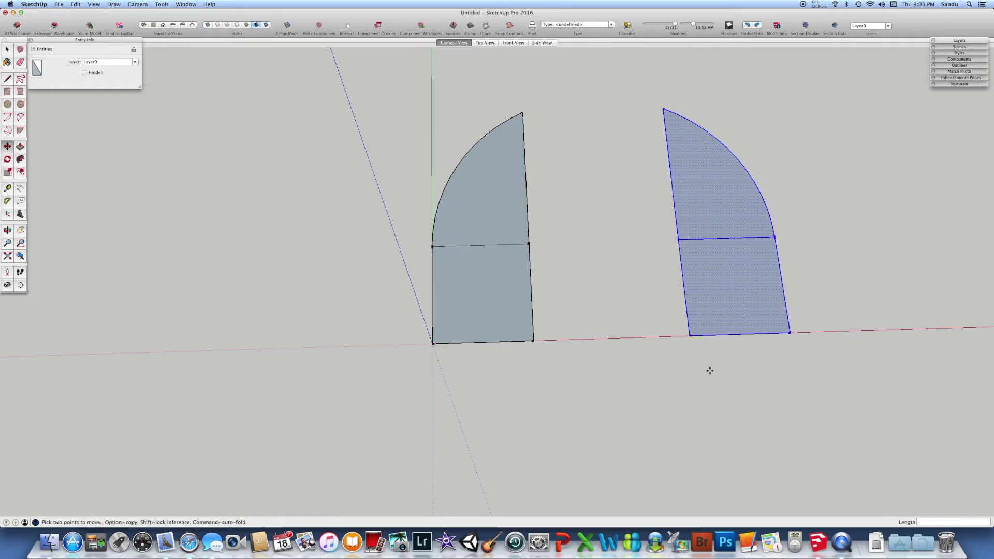
{"action": "left_click", "coordinate": [691, 336]}
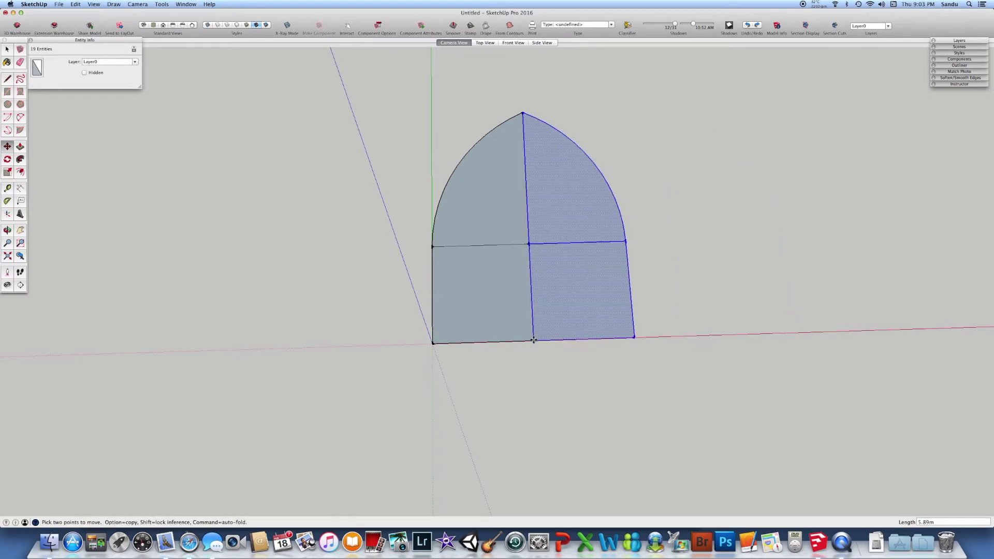
{"action": "left_click", "coordinate": [534, 341]}
{"action": "scroll", "coordinate": [534, 342], "scroll_direction": "up", "scroll_amount": 2}
{"action": "scroll", "coordinate": [534, 341], "scroll_direction": "up", "scroll_amount": 2}
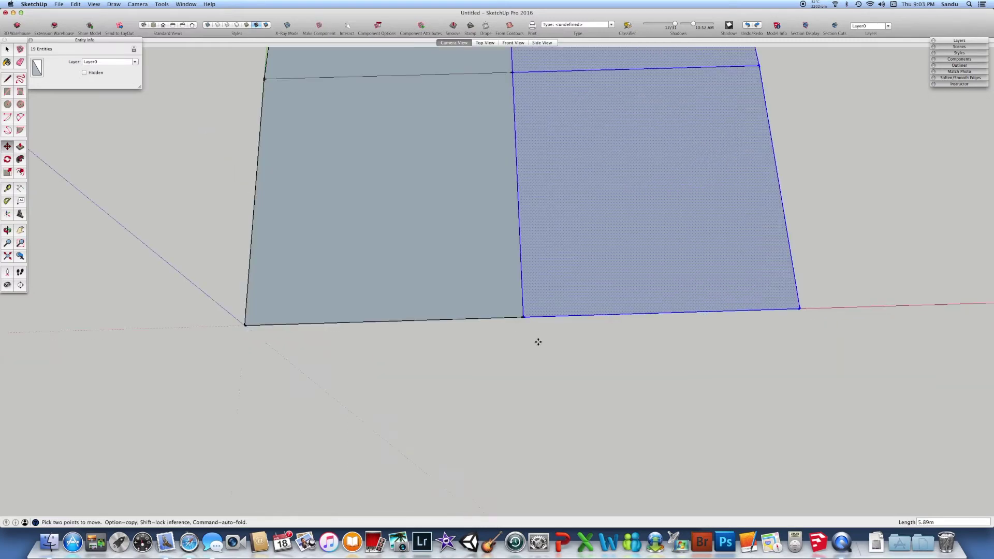
{"action": "scroll", "coordinate": [534, 341], "scroll_direction": "down", "scroll_amount": 3}
{"action": "scroll", "coordinate": [534, 341], "scroll_direction": "down", "scroll_amount": 1}
{"action": "scroll", "coordinate": [569, 313], "scroll_direction": "down", "scroll_amount": 2}
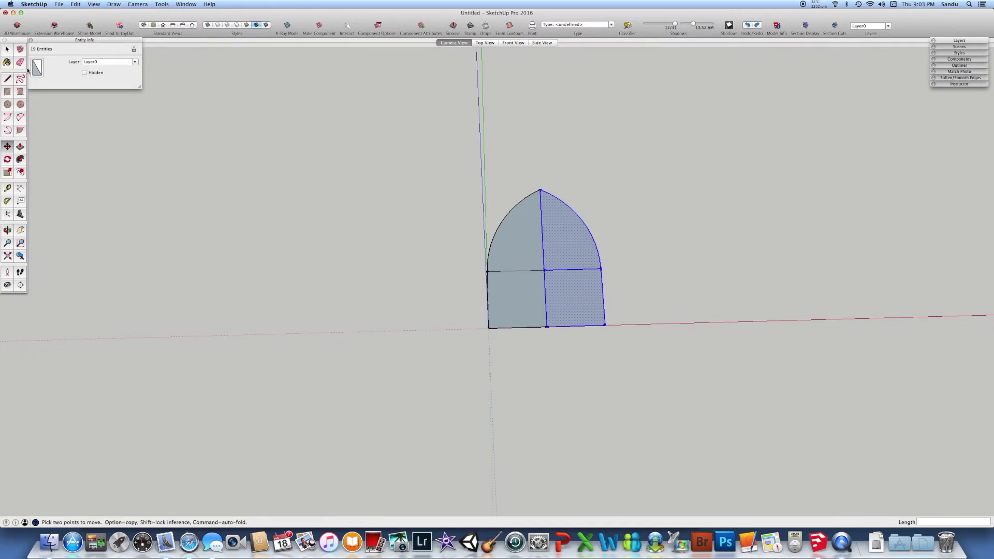
{"action": "key", "text": "space"}
Clear the selection and zoom in on the completed pointed arch.
{"action": "left_click_drag", "start_coordinate": [395, 228], "coordinate": [565, 294]}
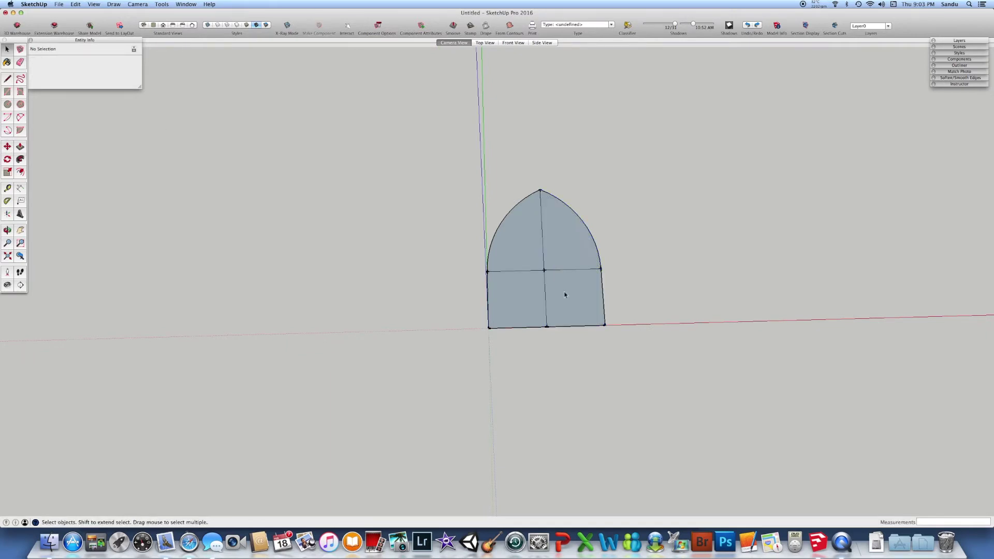
{"action": "scroll", "coordinate": [563, 343], "scroll_direction": "up", "scroll_amount": 2}
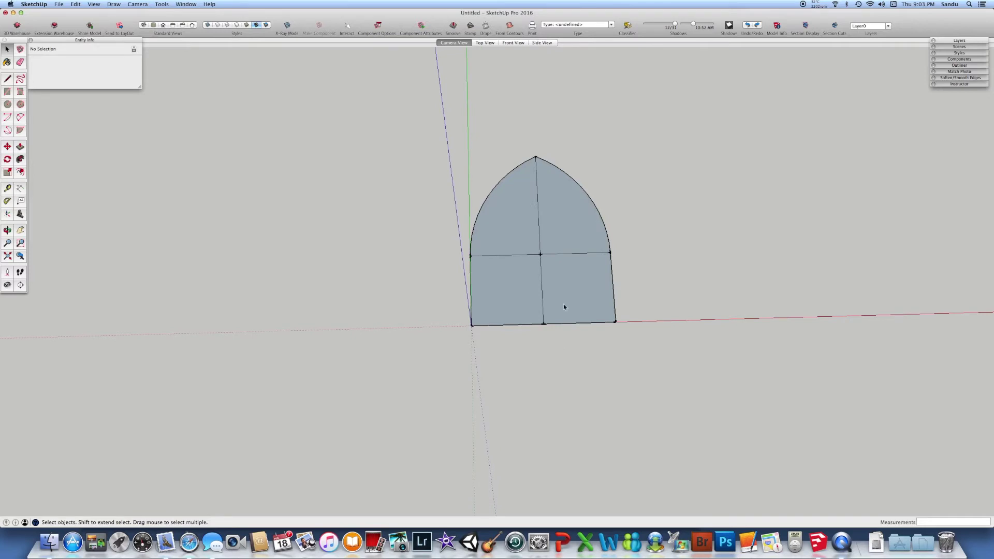
{"action": "scroll", "coordinate": [549, 327], "scroll_direction": "up", "scroll_amount": 2}
{"action": "scroll", "coordinate": [543, 301], "scroll_direction": "up", "scroll_amount": 2}
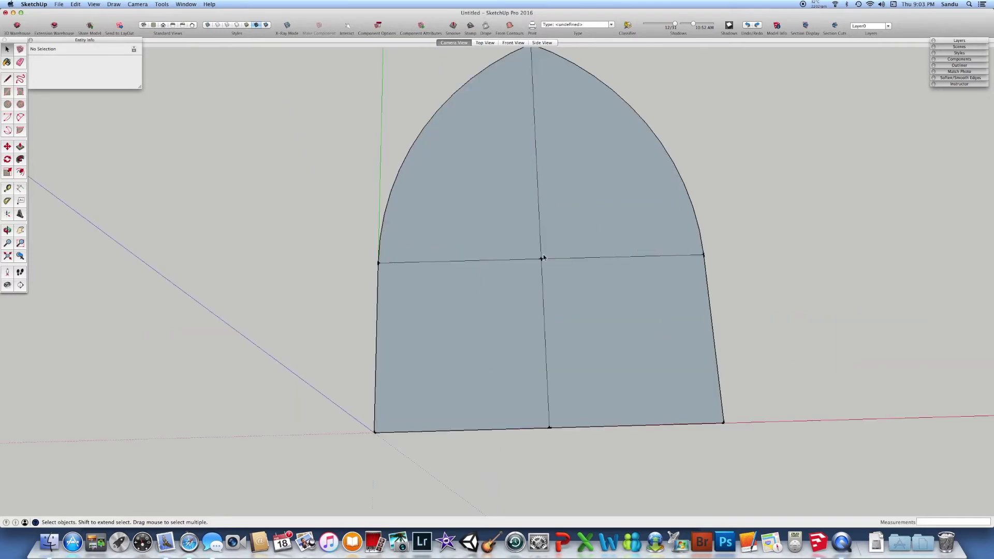
{"action": "scroll", "coordinate": [538, 269], "scroll_direction": "up", "scroll_amount": 2}
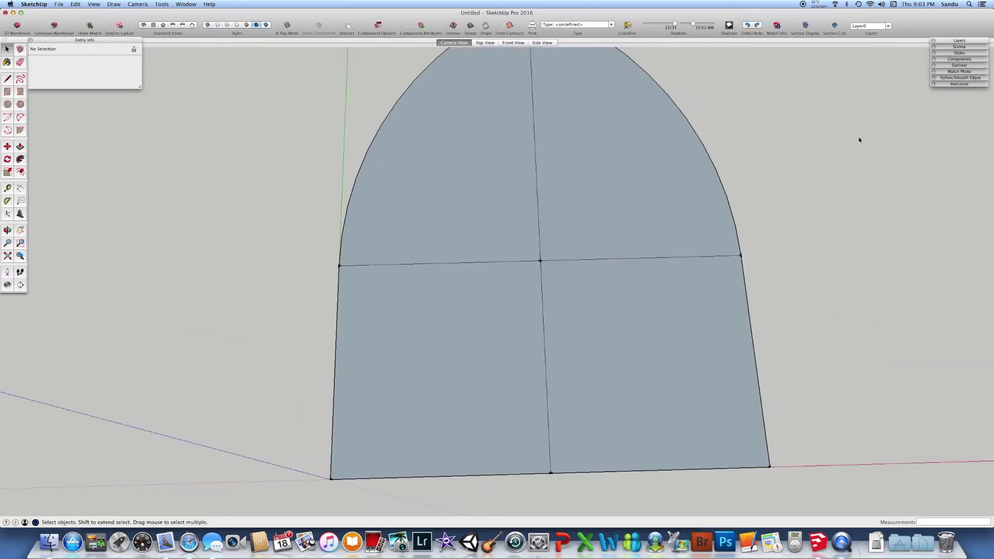
{"action": "left_click", "coordinate": [959, 53]}
Uncheck Extension and Endpoints in the Styles Edit tab's Edge settings.
{"action": "left_click", "coordinate": [906, 132]}
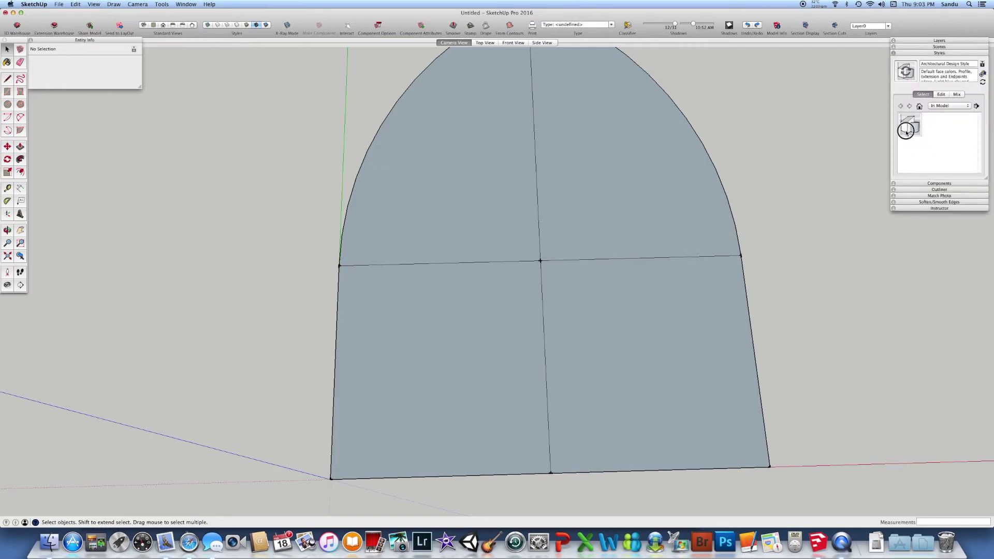
{"action": "left_click", "coordinate": [937, 95]}
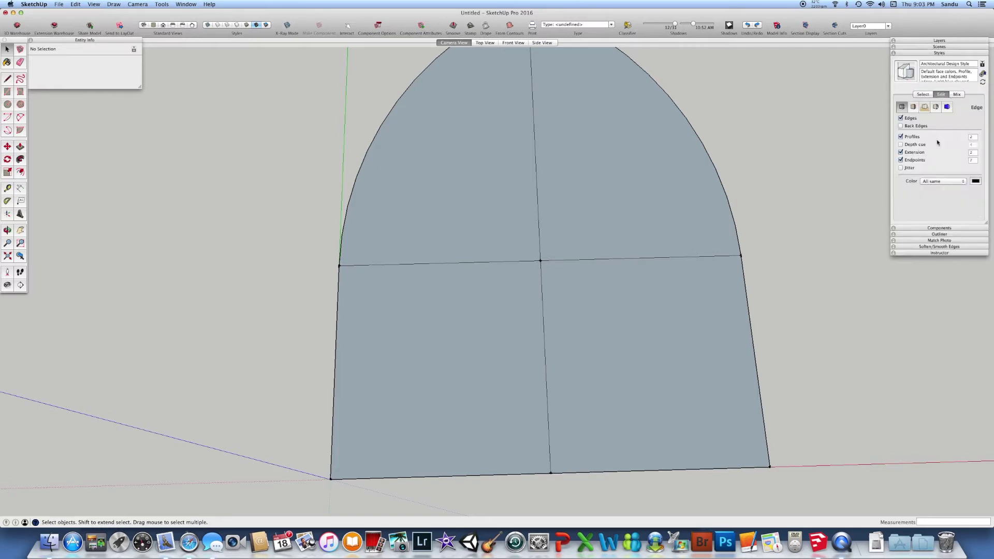
{"action": "left_click", "coordinate": [901, 160]}
{"action": "left_click", "coordinate": [927, 53]}
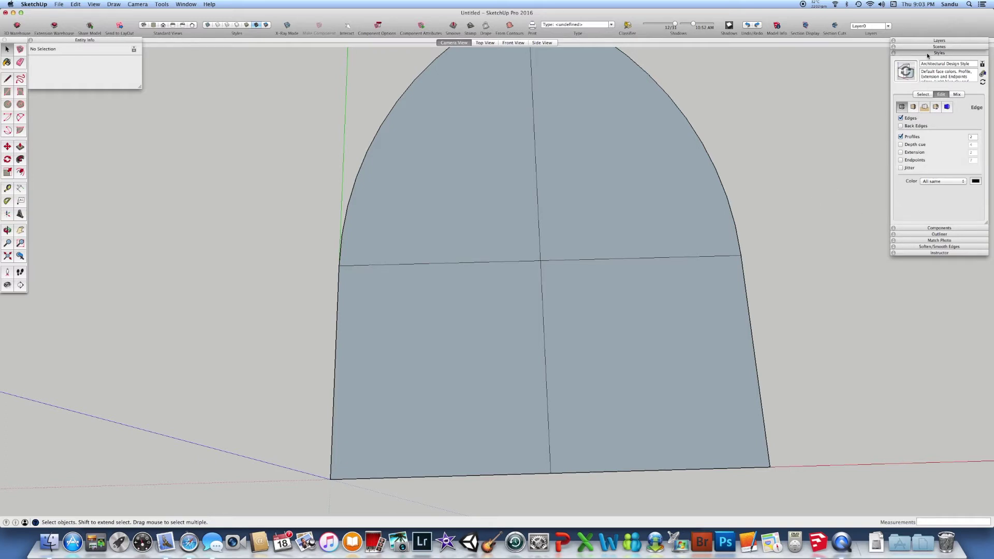
{"action": "scroll", "coordinate": [828, 162], "scroll_direction": "up", "scroll_amount": 2}
{"action": "scroll", "coordinate": [808, 176], "scroll_direction": "down", "scroll_amount": 4}
{"action": "mouse_move", "coordinate": [810, 177]}
{"action": "middle_mouse_down"}
{"action": "mouse_move", "coordinate": [717, 219]}
{"action": "mouse_move", "coordinate": [801, 238]}
{"action": "mouse_move", "coordinate": [746, 238]}
{"action": "mouse_move", "coordinate": [768, 211]}
{"action": "mouse_move", "coordinate": [776, 222]}
{"action": "middle_mouse_up"}
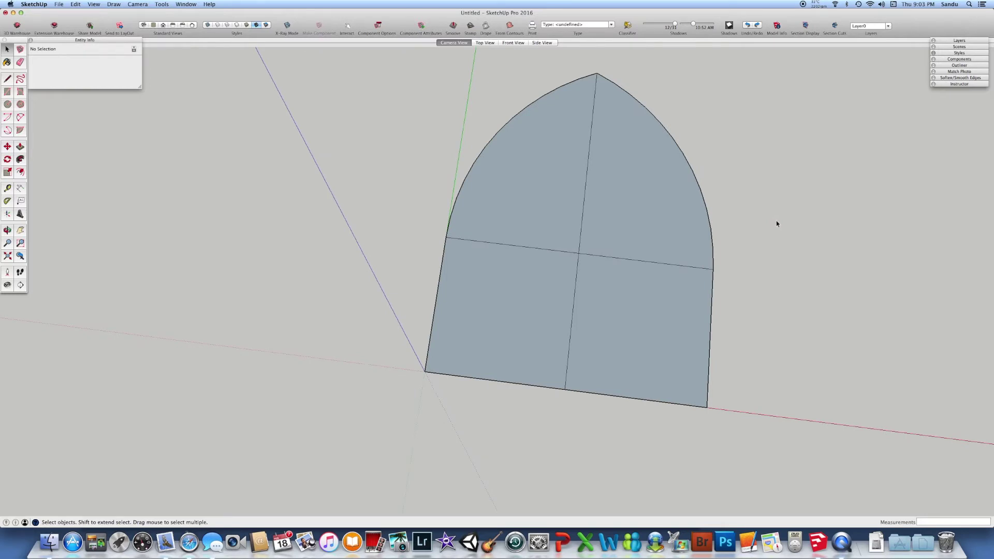
Orbit and zoom around the pointed arch outline.
{"action": "middle_click_drag", "start_coordinate": [777, 223], "coordinate": [763, 237]}
{"action": "scroll", "coordinate": [763, 236], "scroll_direction": "up", "scroll_amount": 2}
{"action": "scroll", "coordinate": [763, 236], "scroll_direction": "up", "scroll_amount": 1}
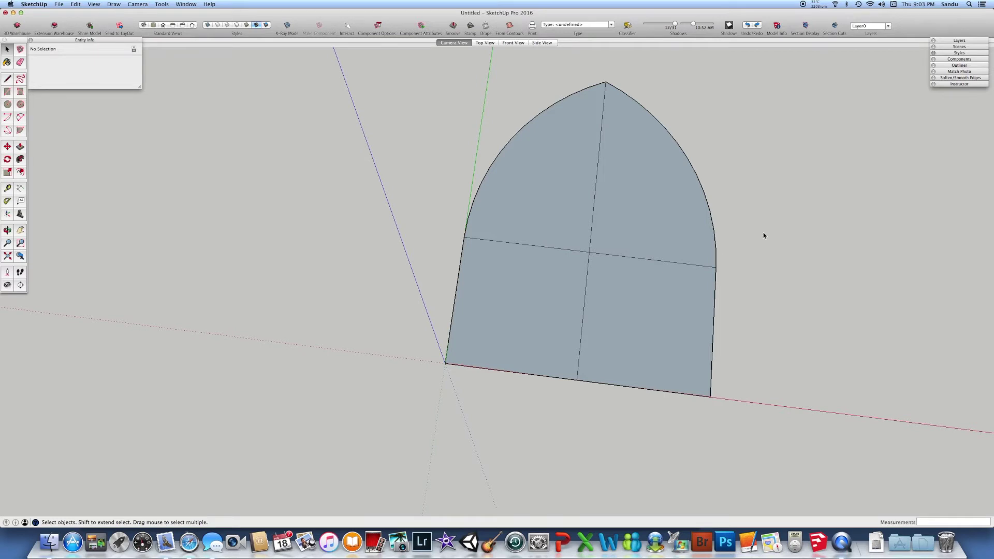
{"action": "mouse_move", "coordinate": [761, 237]}
{"action": "middle_mouse_down"}
{"action": "mouse_move", "coordinate": [777, 224]}
{"action": "mouse_move", "coordinate": [704, 244]}
{"action": "middle_mouse_up"}
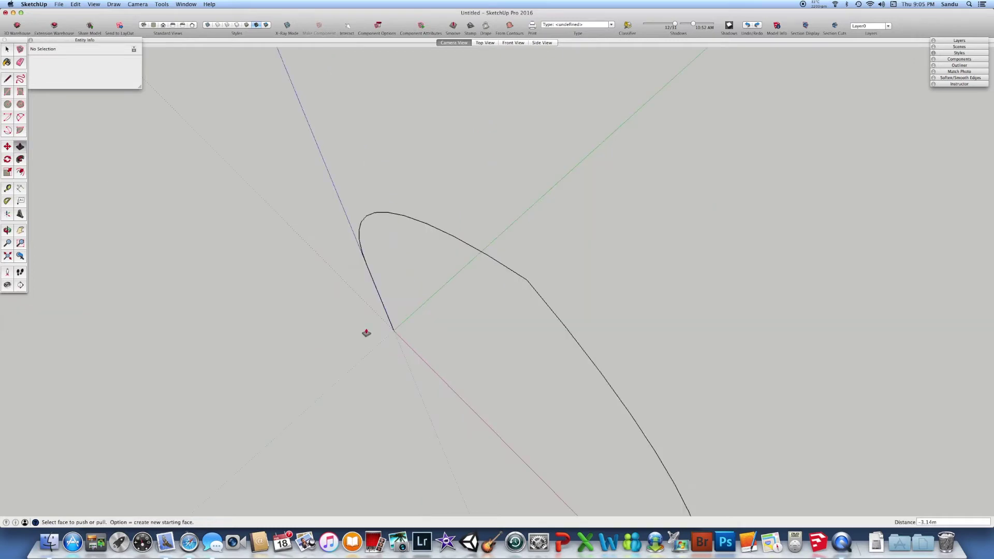
{"action": "mouse_move", "coordinate": [366, 333]}
{"action": "middle_mouse_down"}
{"action": "mouse_move", "coordinate": [453, 311]}
{"action": "mouse_move", "coordinate": [504, 373]}
{"action": "mouse_move", "coordinate": [568, 246]}
{"action": "mouse_move", "coordinate": [581, 352]}
{"action": "middle_mouse_up"}
{"action": "scroll", "coordinate": [542, 346], "scroll_direction": "down", "scroll_amount": 2}
{"action": "scroll", "coordinate": [542, 345], "scroll_direction": "down", "scroll_amount": 2}
{"action": "scroll", "coordinate": [544, 336], "scroll_direction": "up", "scroll_amount": 3}
Zoom in close on the arch's left base at the axes origin.
{"action": "mouse_move", "coordinate": [513, 364]}
{"action": "middle_mouse_down"}
{"action": "mouse_move", "coordinate": [558, 368]}
{"action": "mouse_move", "coordinate": [575, 351]}
{"action": "middle_mouse_up"}
{"action": "scroll", "coordinate": [539, 367], "scroll_direction": "down", "scroll_amount": 3}
{"action": "key", "text": "p"}
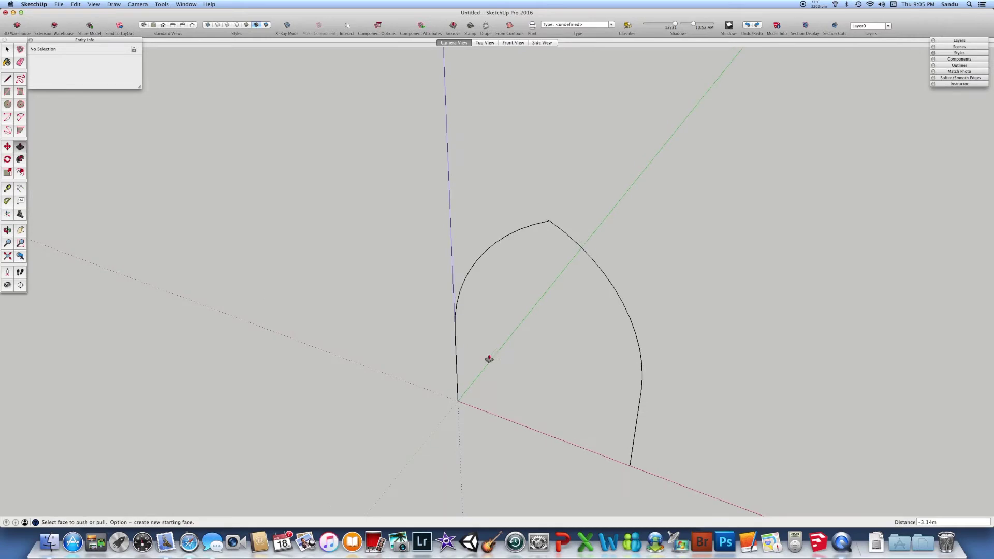
{"action": "scroll", "coordinate": [469, 389], "scroll_direction": "up", "scroll_amount": 2}
{"action": "scroll", "coordinate": [462, 401], "scroll_direction": "up", "scroll_amount": 1}
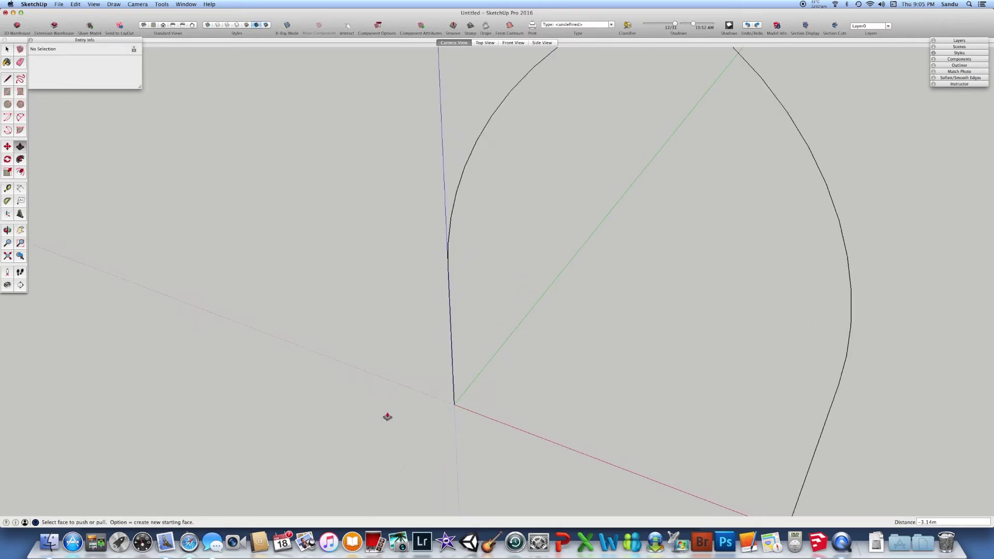
{"action": "left_click", "coordinate": [7, 91]}
{"action": "middle_click_drag", "start_coordinate": [275, 308], "coordinate": [325, 296]}
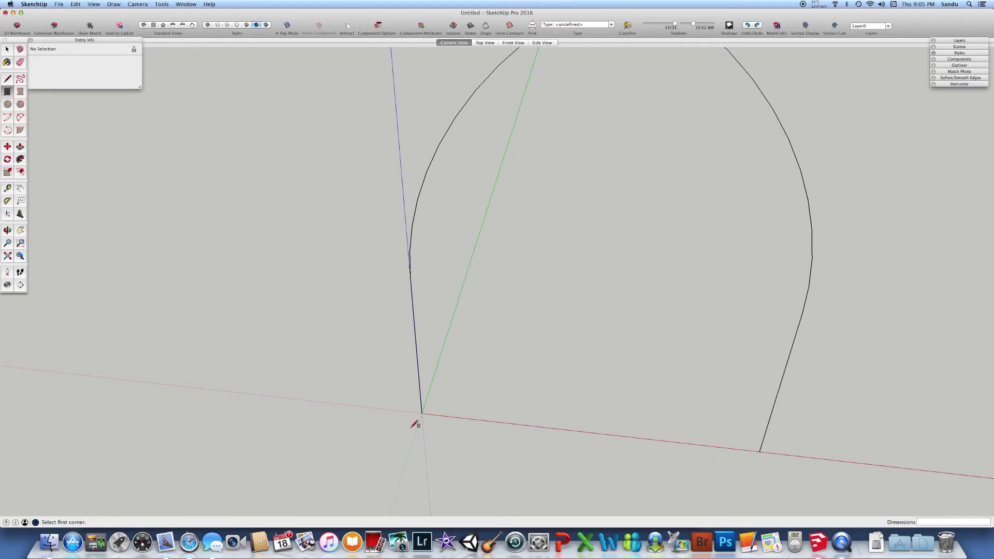
Draw a first square at the origin, then undo it.
{"action": "left_click", "coordinate": [422, 413]}
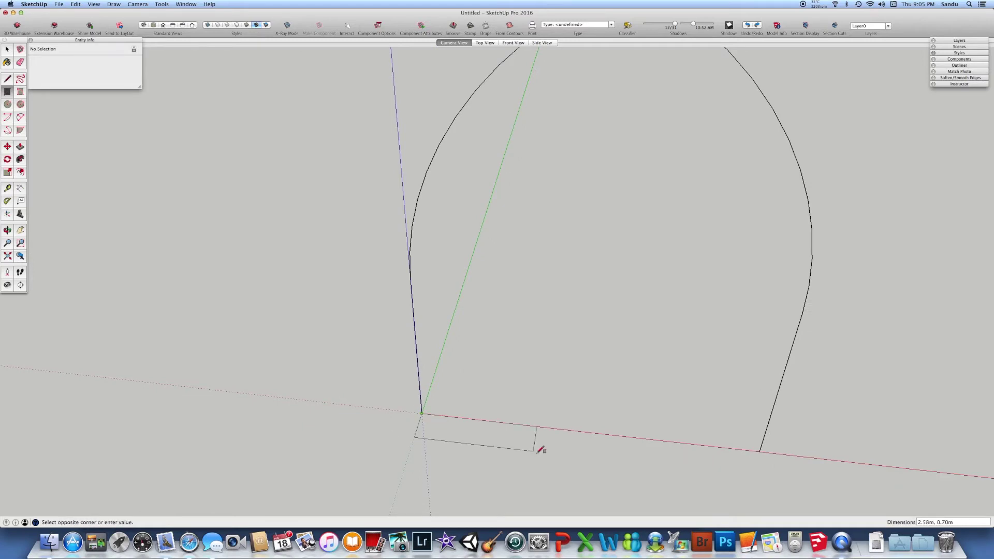
{"action": "left_click", "coordinate": [482, 493]}
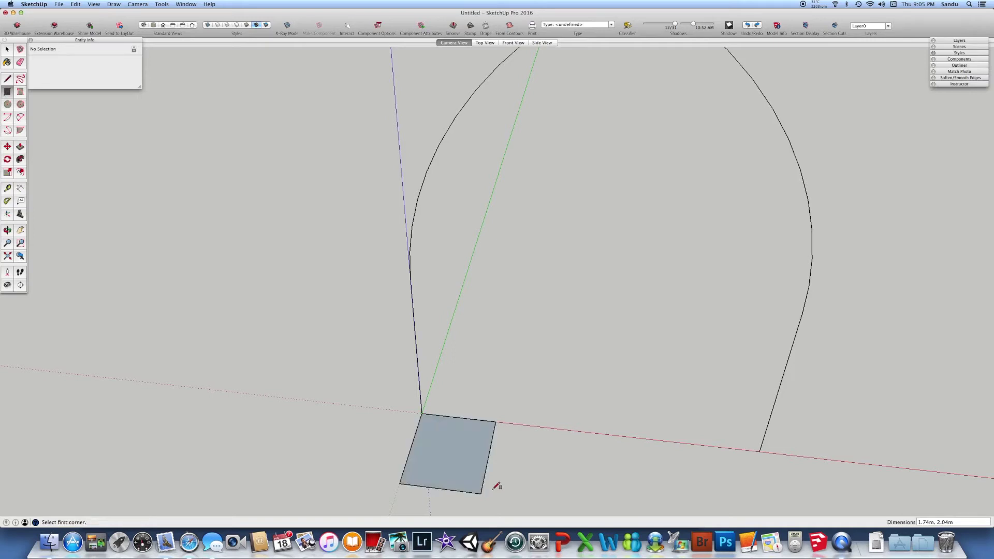
{"action": "left_click", "coordinate": [399, 483]}
{"action": "key", "text": "Escape"}
{"action": "key", "text": "super+s"}
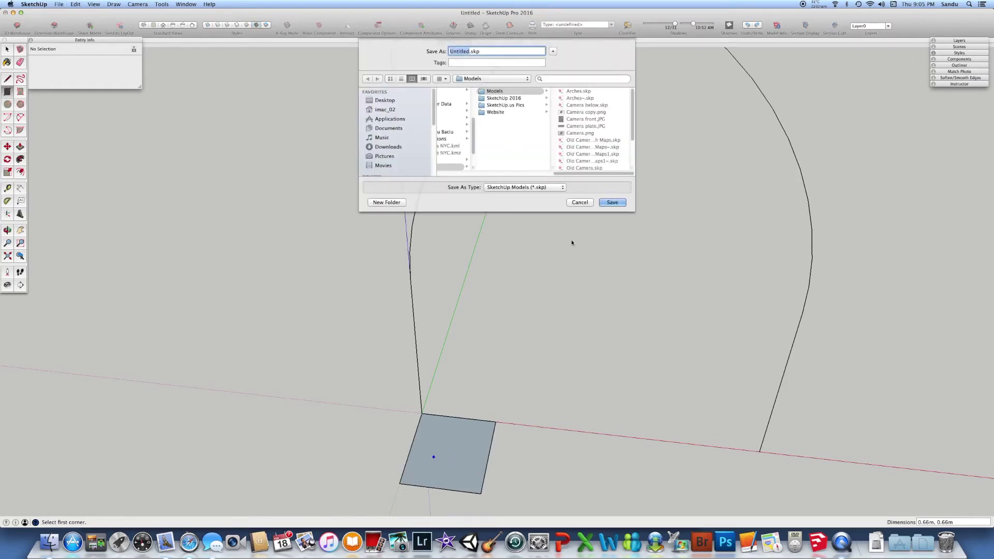
{"action": "key", "text": "Escape"}
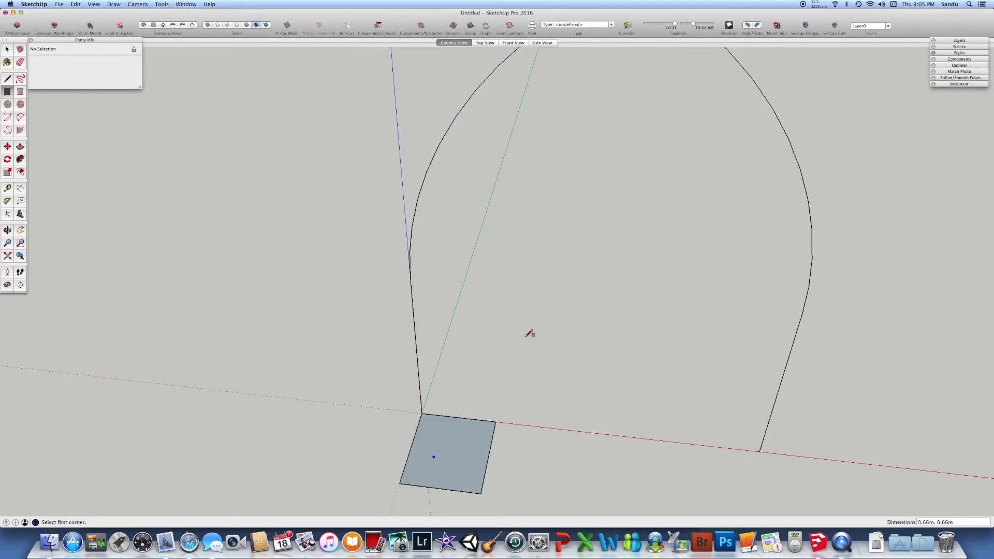
{"action": "key", "text": "super+z"}
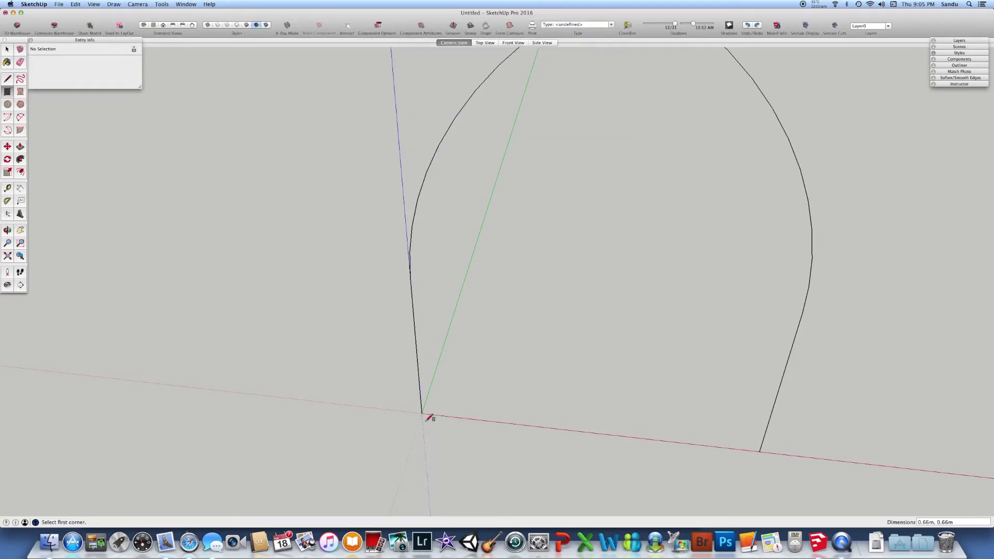
Redraw a 1.65 m x 1.65 m square face at the origin.
{"action": "left_click", "coordinate": [422, 413]}
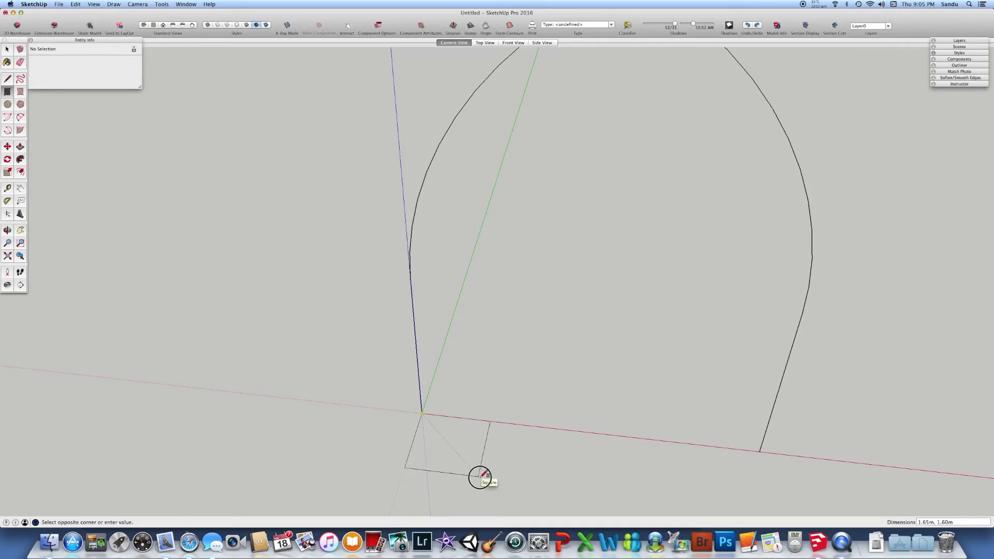
{"action": "left_click", "coordinate": [480, 477]}
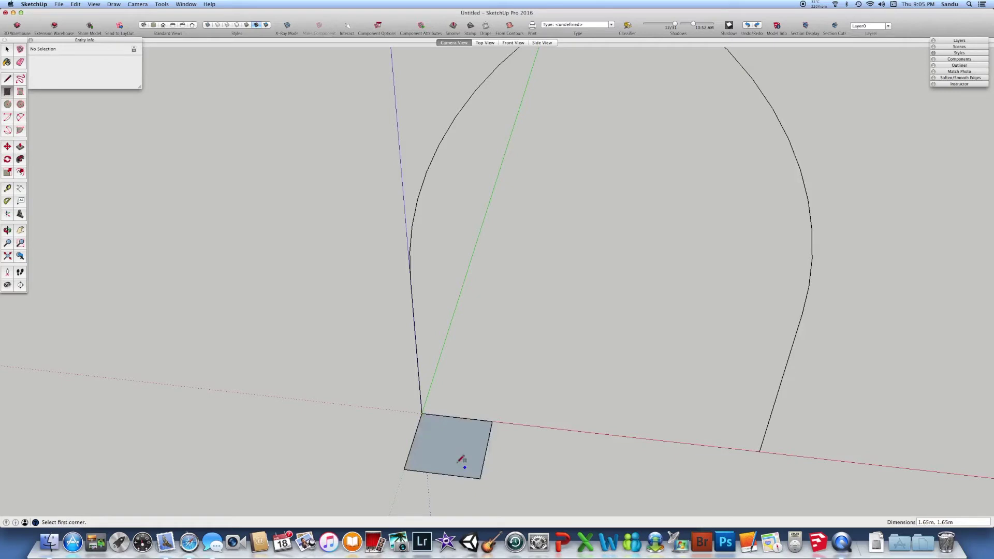
{"action": "left_click", "coordinate": [492, 421]}
{"action": "key", "text": "Escape"}
{"action": "scroll", "coordinate": [513, 222], "scroll_direction": "down", "scroll_amount": 3}
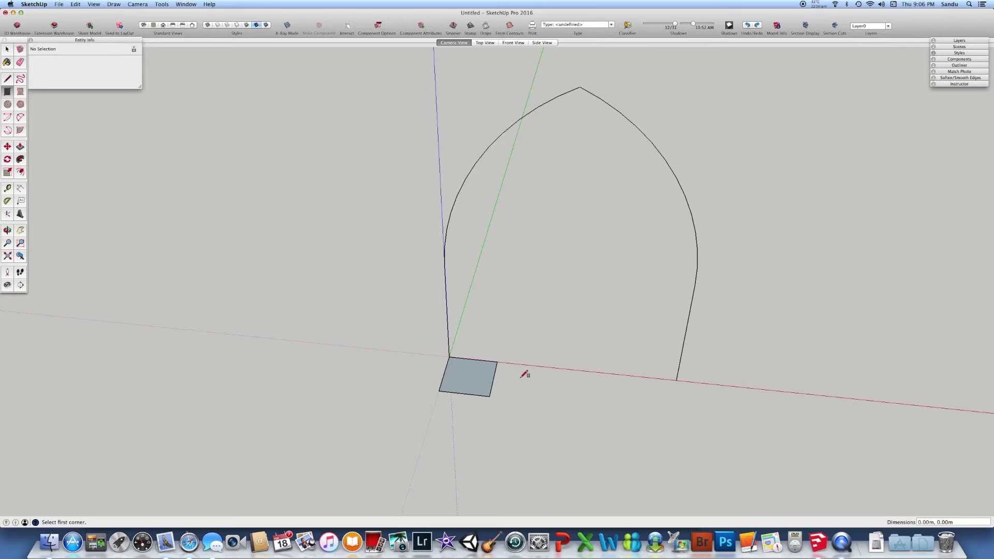
Orbit and zoom until the ground square faces the viewer nearly head-on.
{"action": "scroll", "coordinate": [508, 370], "scroll_direction": "up", "scroll_amount": 3}
{"action": "middle_click_drag", "start_coordinate": [495, 359], "coordinate": [550, 413]}
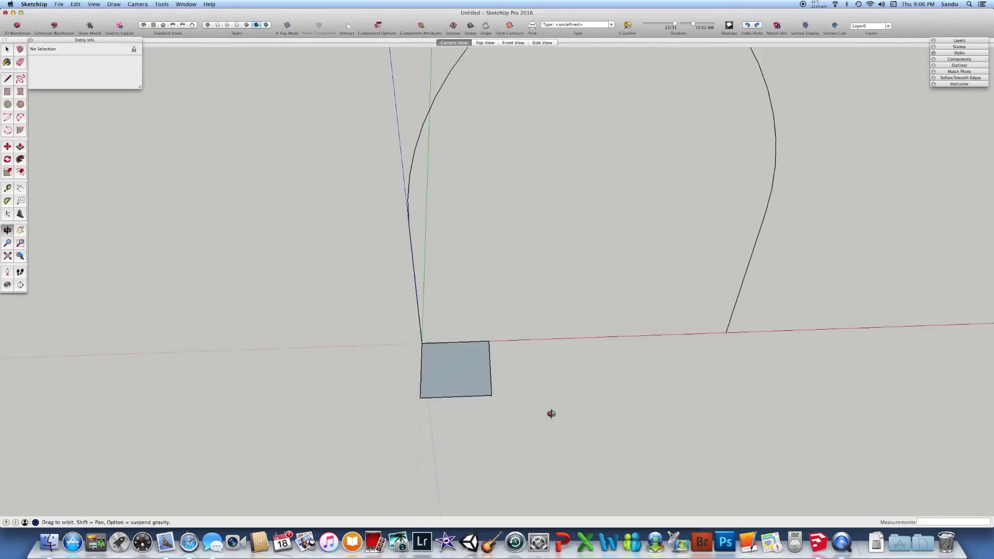
{"action": "scroll", "coordinate": [501, 358], "scroll_direction": "up", "scroll_amount": 3}
{"action": "mouse_move", "coordinate": [500, 359]}
{"action": "middle_mouse_down"}
{"action": "mouse_move", "coordinate": [523, 393]}
{"action": "mouse_move", "coordinate": [657, 457]}
{"action": "middle_mouse_up"}
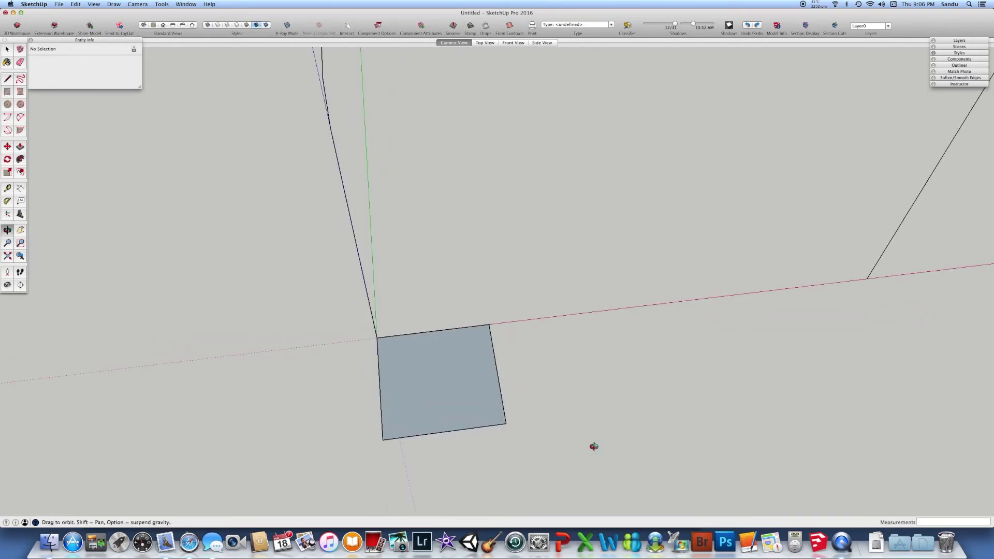
{"action": "middle_click_drag", "start_coordinate": [592, 445], "coordinate": [554, 439]}
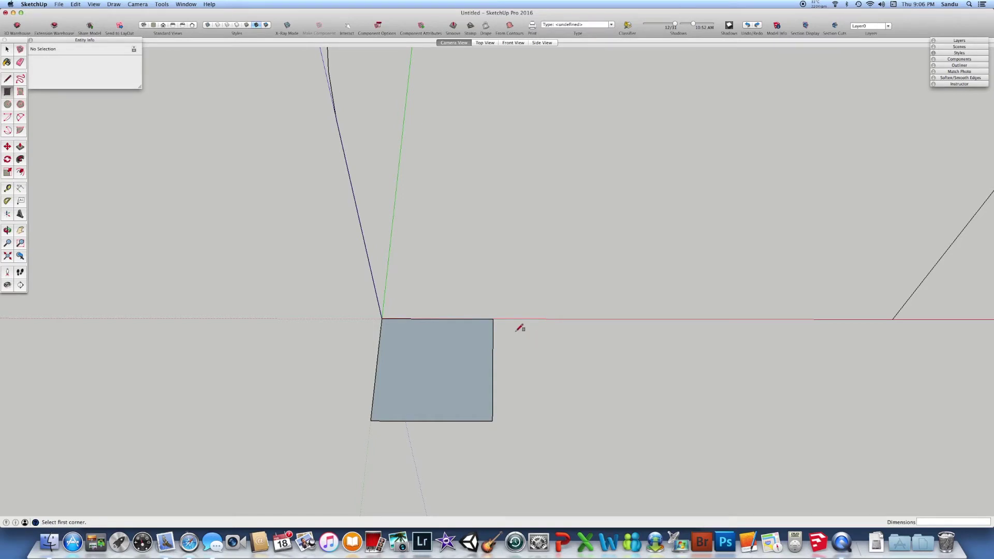
Offset the square inward repeatedly to create nested squares stepping to a small centre.
{"action": "key", "text": "f"}
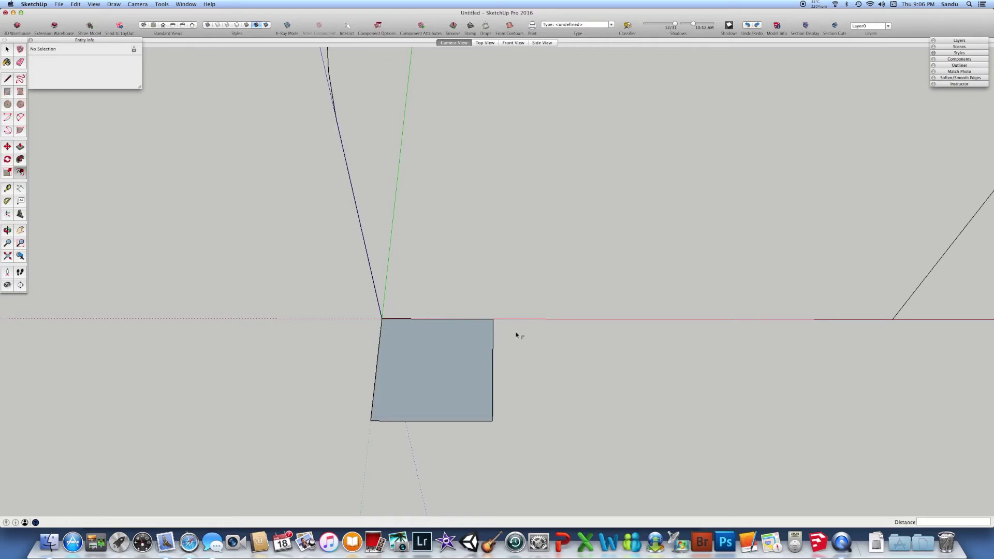
{"action": "left_click", "coordinate": [476, 329]}
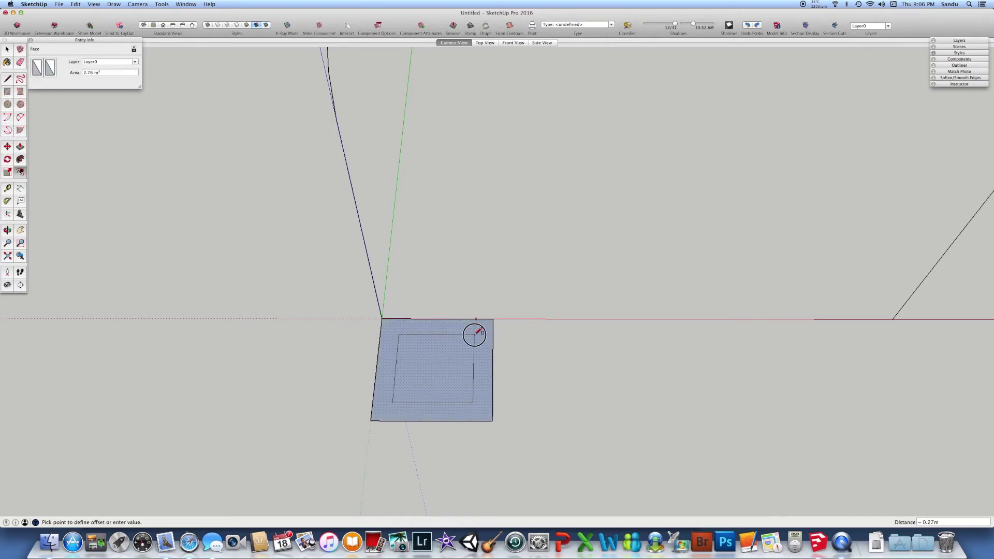
{"action": "left_click", "coordinate": [468, 337]}
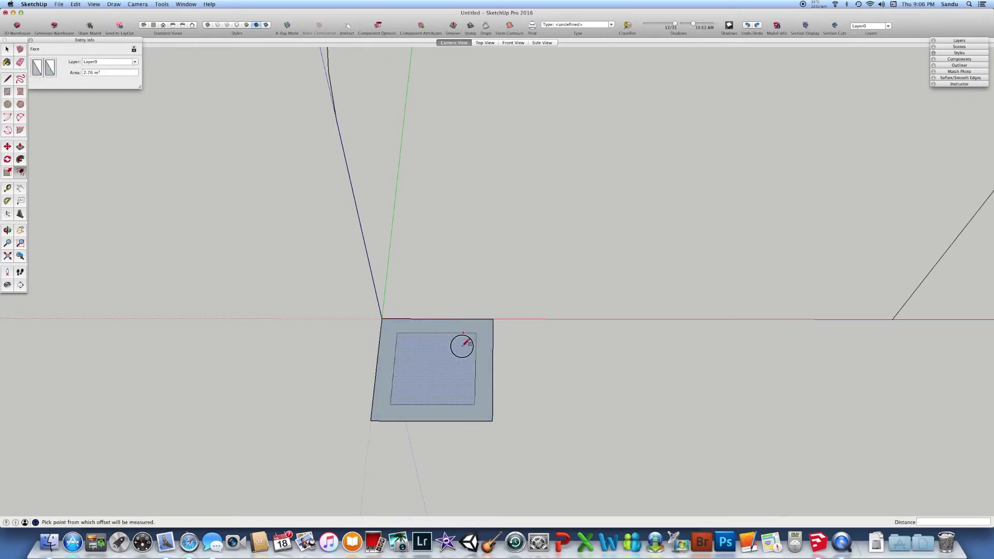
{"action": "left_click", "coordinate": [444, 349]}
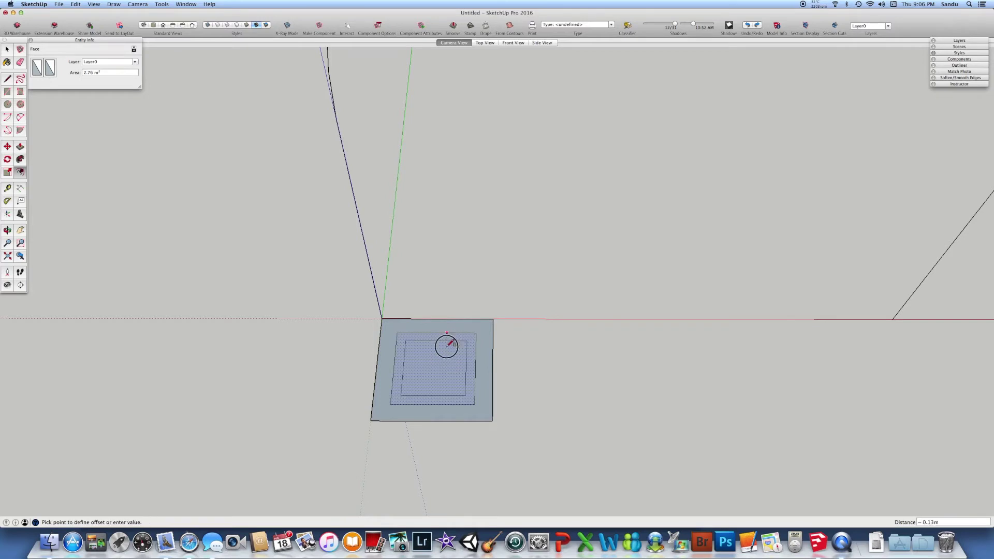
{"action": "left_click", "coordinate": [447, 344]}
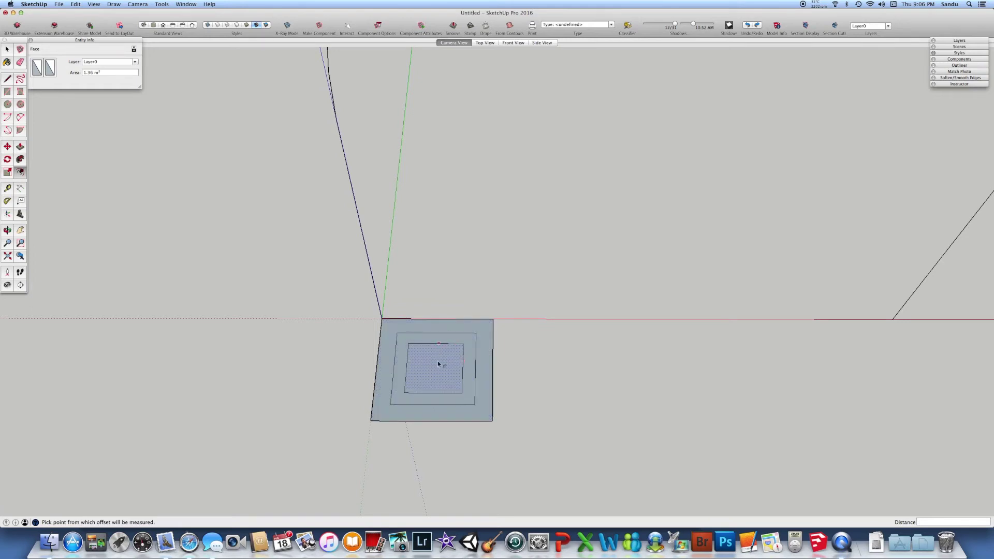
{"action": "left_click", "coordinate": [444, 348]}
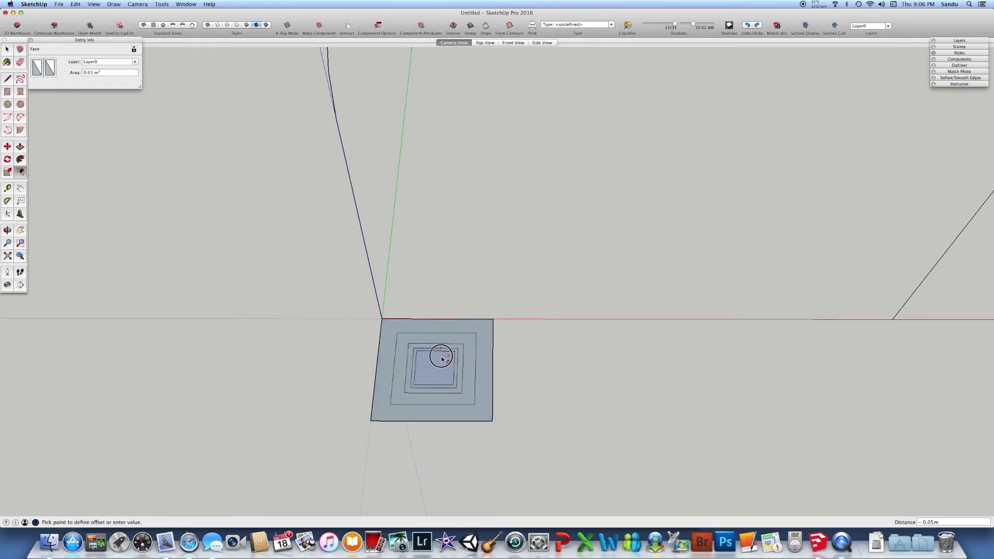
{"action": "left_click", "coordinate": [440, 365]}
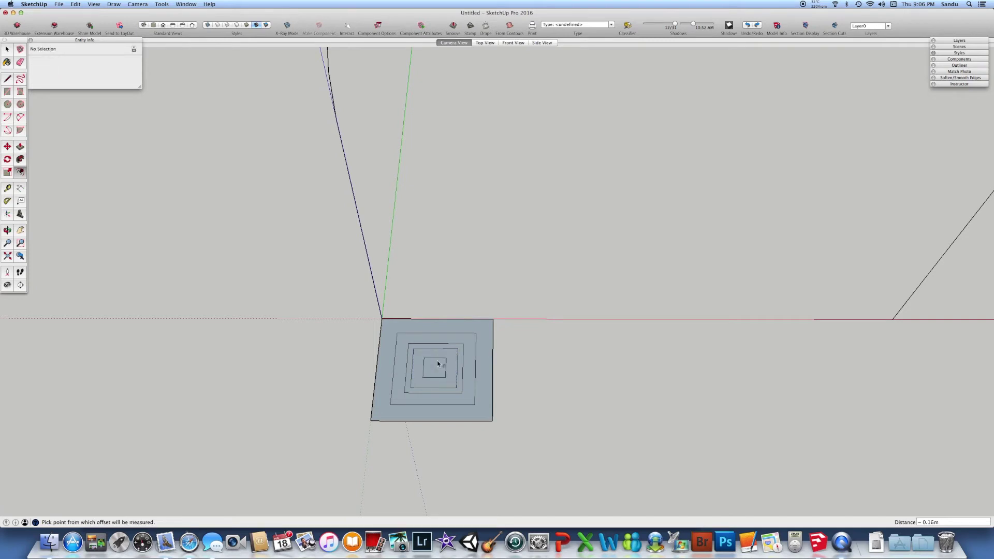
{"action": "scroll", "coordinate": [438, 370], "scroll_direction": "up", "scroll_amount": 3}
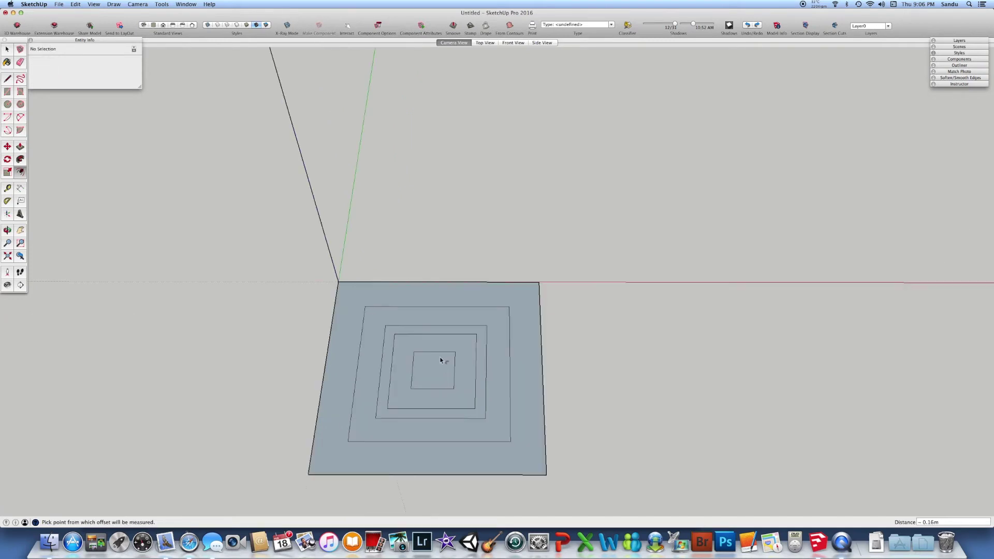
{"action": "key", "text": "Escape"}
{"action": "key", "text": "space"}
Draw a corner-to-corner diagonal across the nested square face.
{"action": "left_click", "coordinate": [436, 369]}
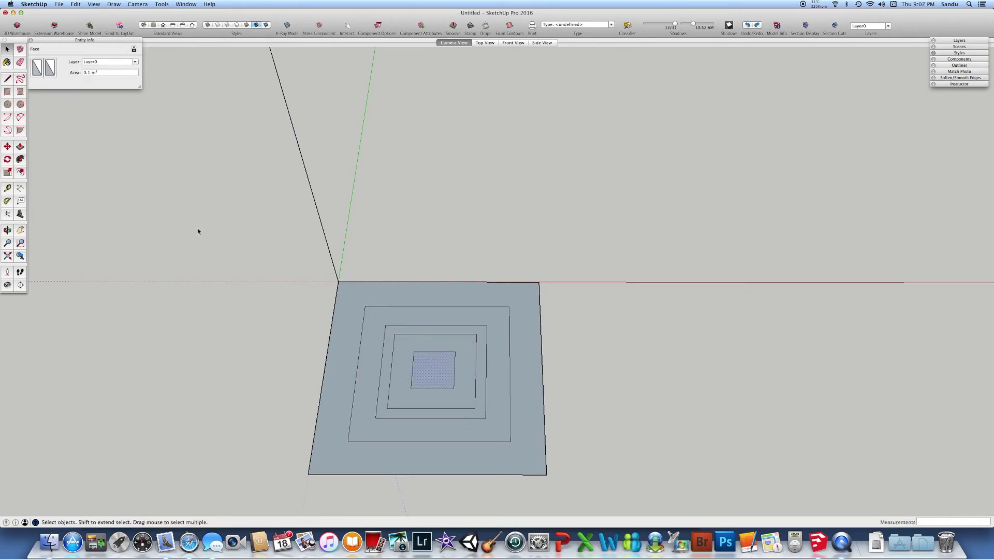
{"action": "left_click", "coordinate": [23, 161]}
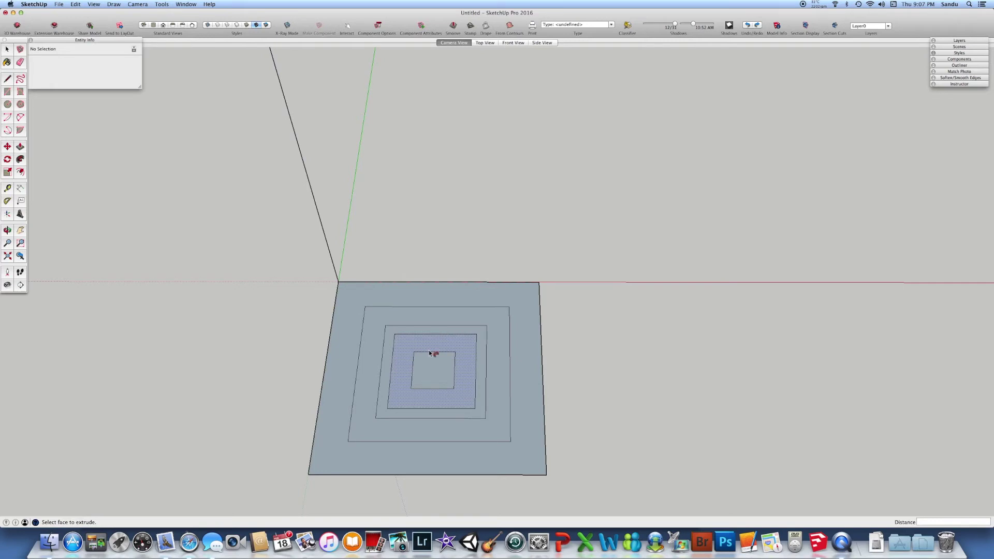
{"action": "left_click", "coordinate": [448, 359]}
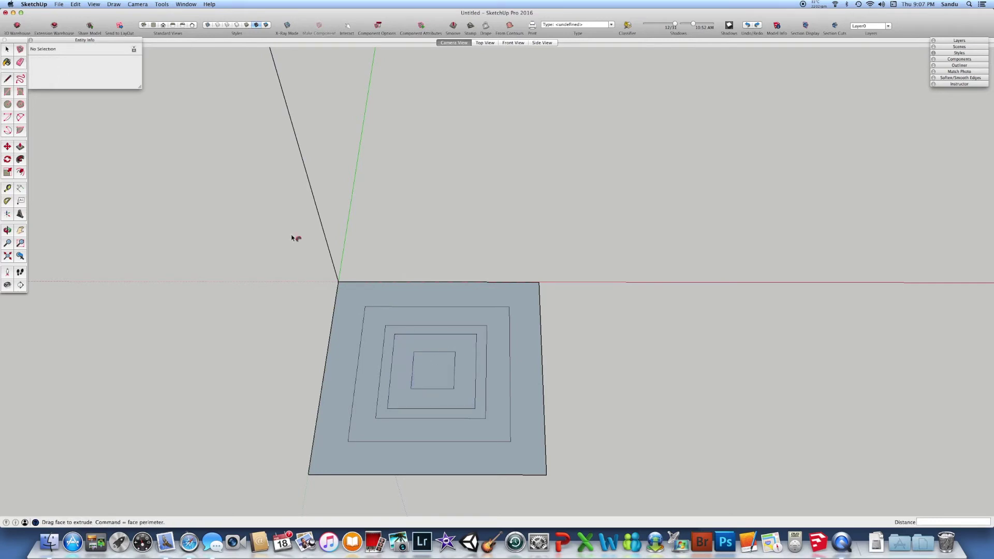
{"action": "key", "text": "l"}
{"action": "left_click", "coordinate": [539, 282]}
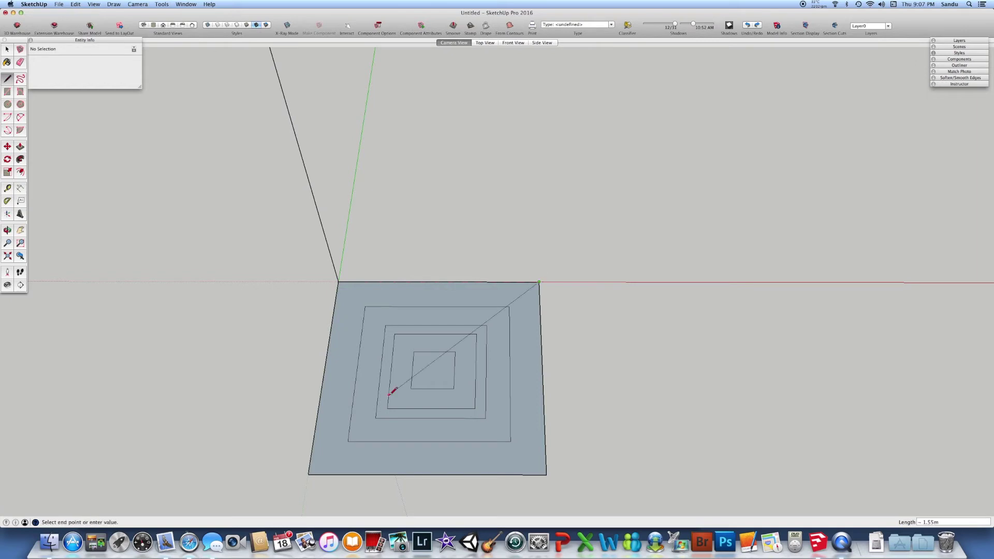
{"action": "left_click", "coordinate": [309, 472]}
{"action": "scroll", "coordinate": [404, 404], "scroll_direction": "down", "scroll_amount": 2}
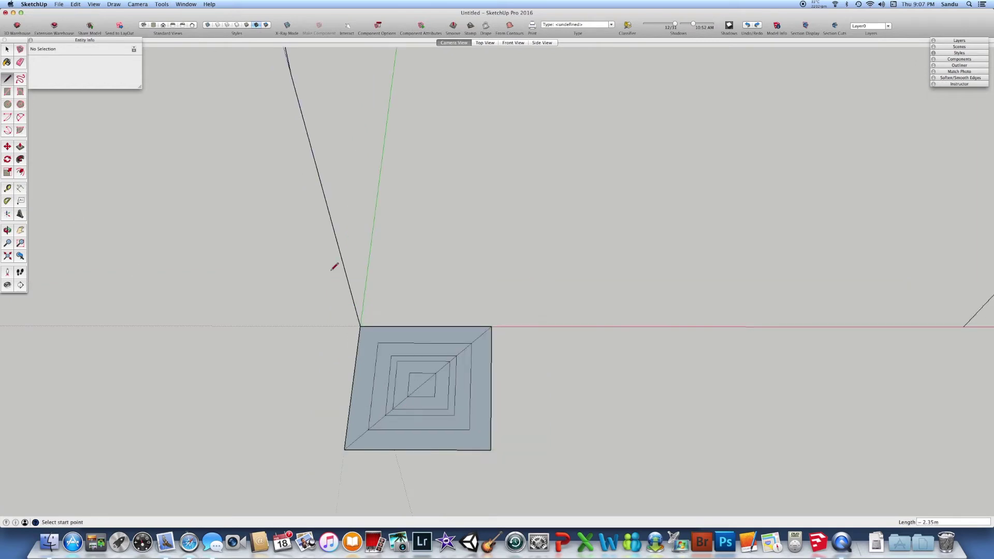
{"action": "left_click", "coordinate": [491, 334]}
{"action": "key", "text": "Escape"}
Add small circles where the diagonal crosses the lower-left square outlines.
{"action": "left_click", "coordinate": [8, 105]}
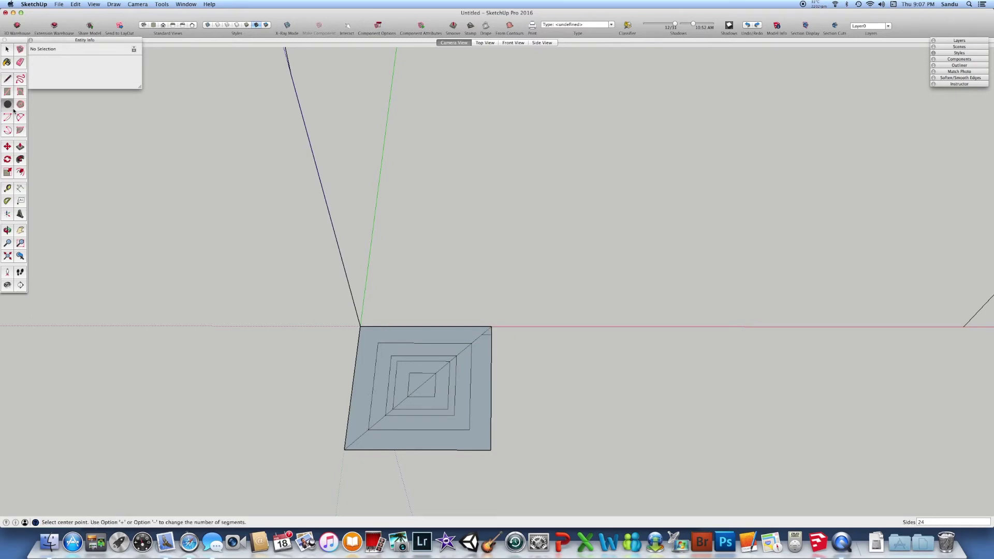
{"action": "left_click", "coordinate": [464, 350]}
{"action": "scroll", "coordinate": [383, 416], "scroll_direction": "up", "scroll_amount": 1}
{"action": "scroll", "coordinate": [383, 416], "scroll_direction": "up", "scroll_amount": 1}
{"action": "left_click", "coordinate": [375, 423]}
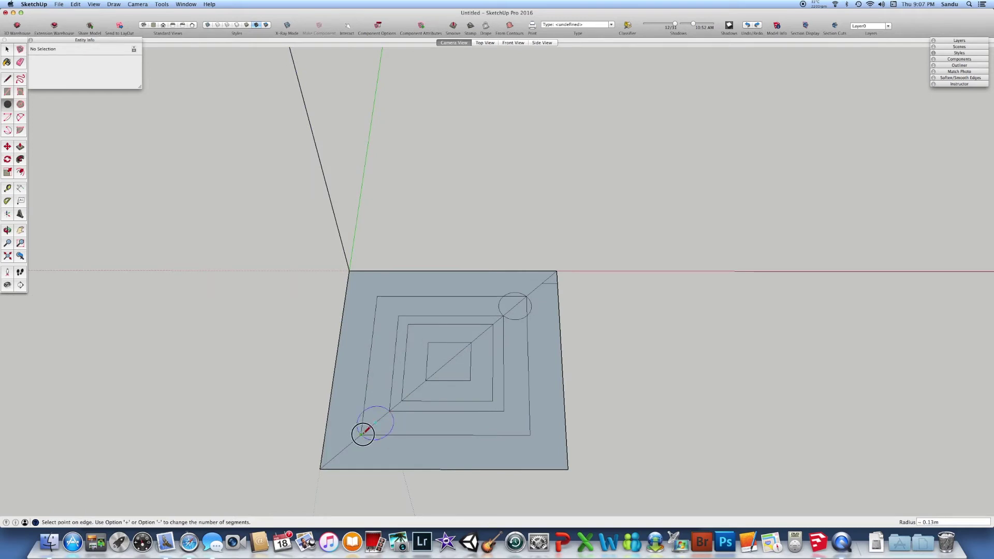
{"action": "left_click", "coordinate": [363, 435]}
{"action": "left_click", "coordinate": [414, 391]}
{"action": "left_click", "coordinate": [401, 400]}
Redo the misplaced circle at the inner intersection, then draw a short edge from the bottom edge to the diagonal.
{"action": "left_click", "coordinate": [472, 342]}
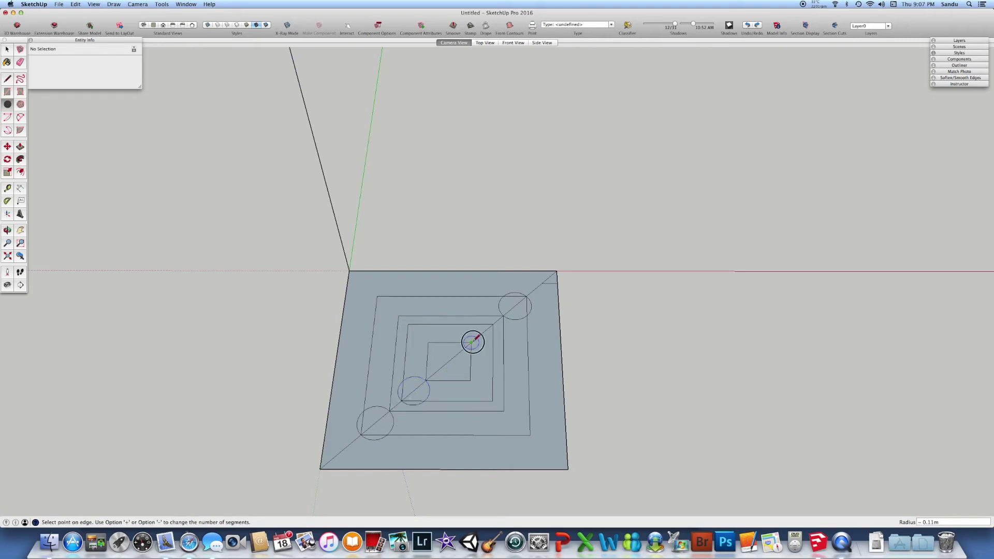
{"action": "key", "text": "Escape"}
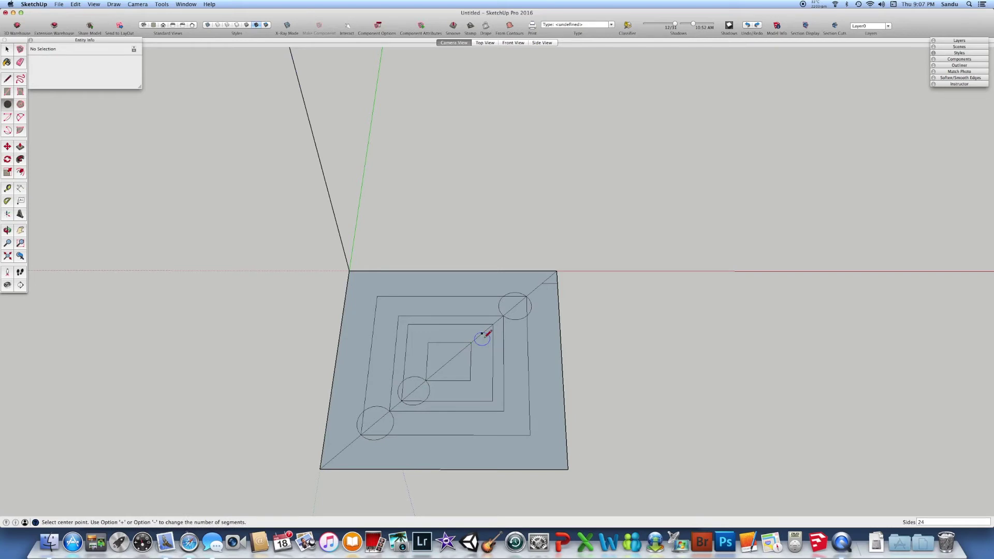
{"action": "left_click", "coordinate": [482, 336]}
{"action": "left_click", "coordinate": [497, 334]}
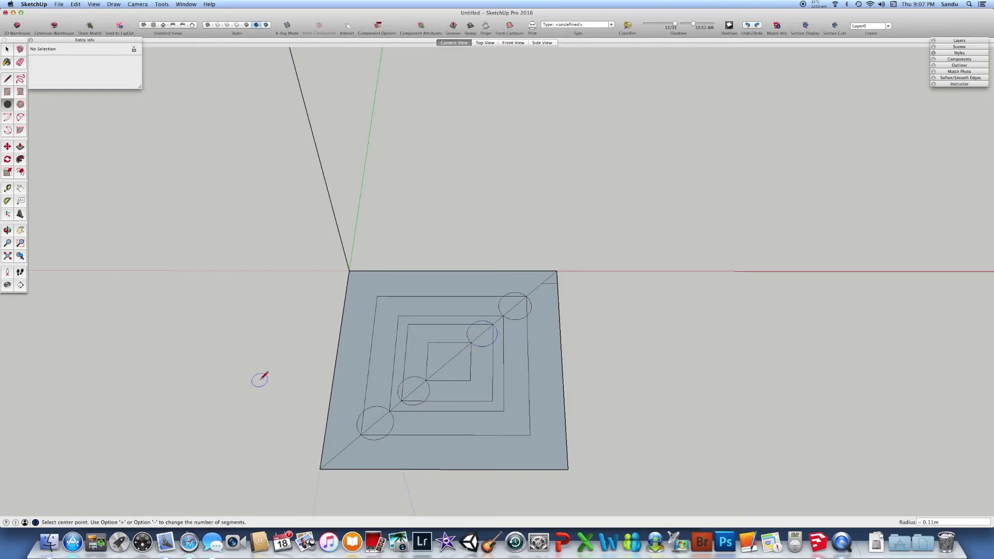
{"action": "key", "text": "l"}
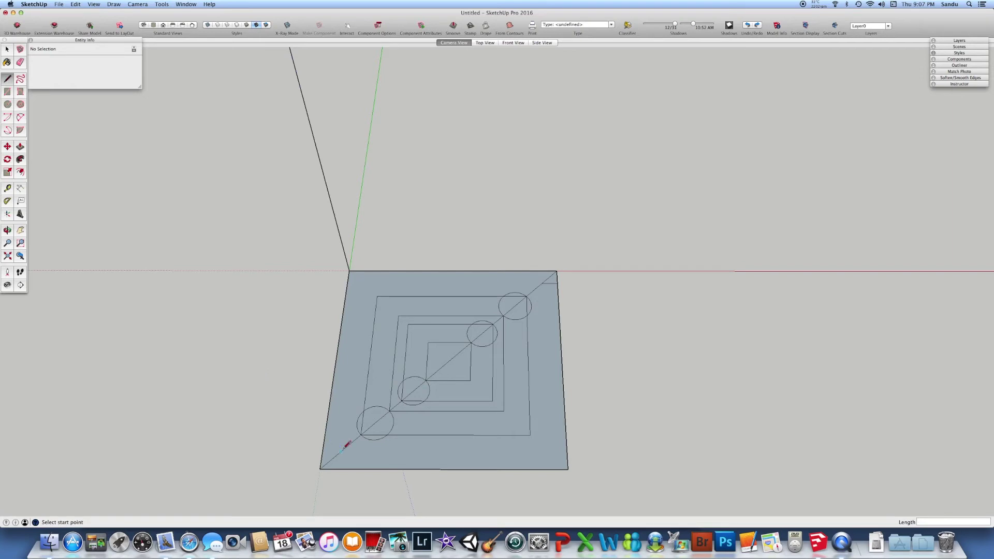
{"action": "left_click", "coordinate": [338, 469]}
Erase the lower-left diagonal piece, the bottom circle's arc, the outer square edges and the top circle's arcs.
{"action": "key", "text": "e"}
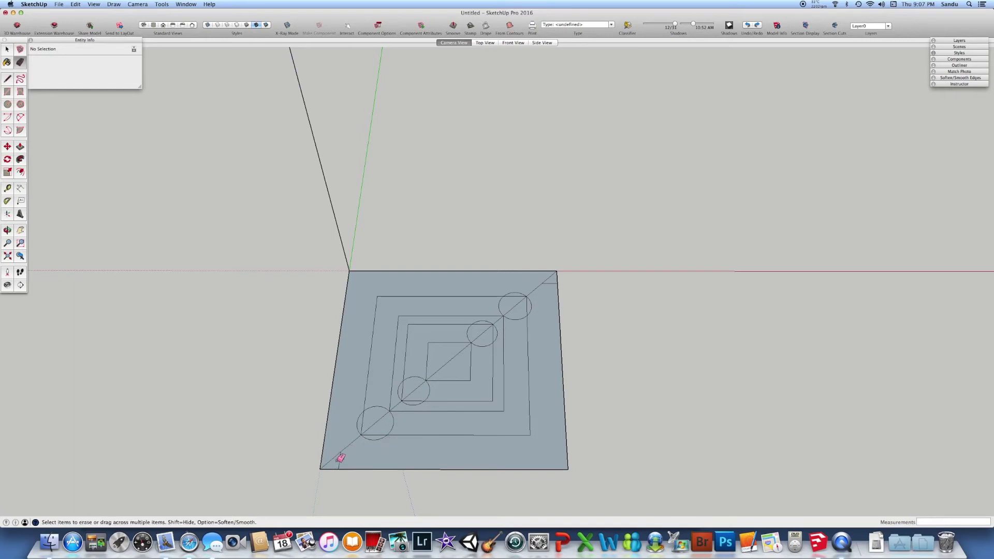
{"action": "left_click", "coordinate": [333, 459]}
{"action": "left_click", "coordinate": [382, 438]}
{"action": "left_click", "coordinate": [371, 435]}
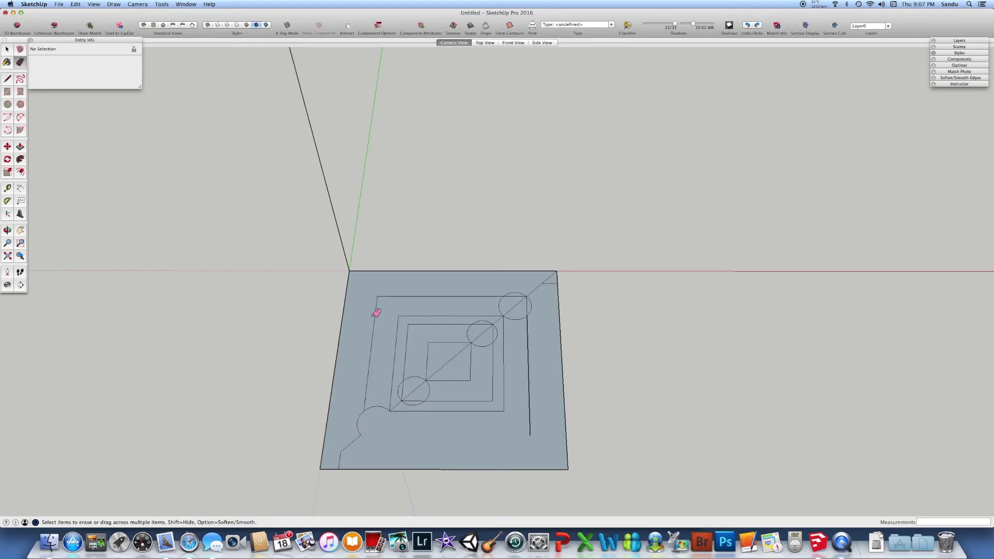
{"action": "left_click", "coordinate": [378, 295]}
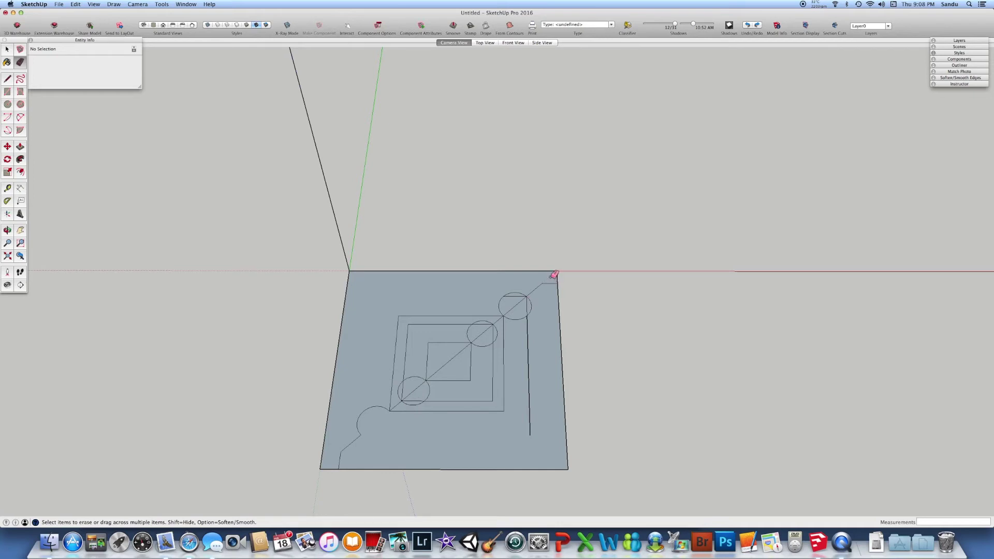
{"action": "left_click", "coordinate": [528, 320]}
{"action": "left_click", "coordinate": [520, 304]}
{"action": "left_click_drag", "start_coordinate": [520, 303], "coordinate": [502, 299]}
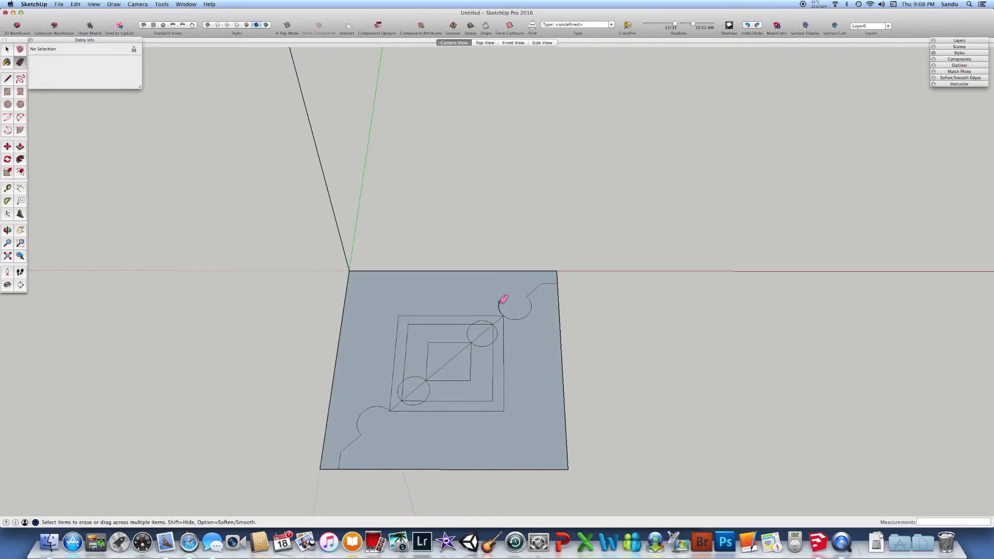
{"action": "left_click", "coordinate": [501, 309]}
Erase the remaining rectangle edges, the diagonal inside the circles and the leftover short lines.
{"action": "left_click_drag", "start_coordinate": [506, 412], "coordinate": [504, 411]}
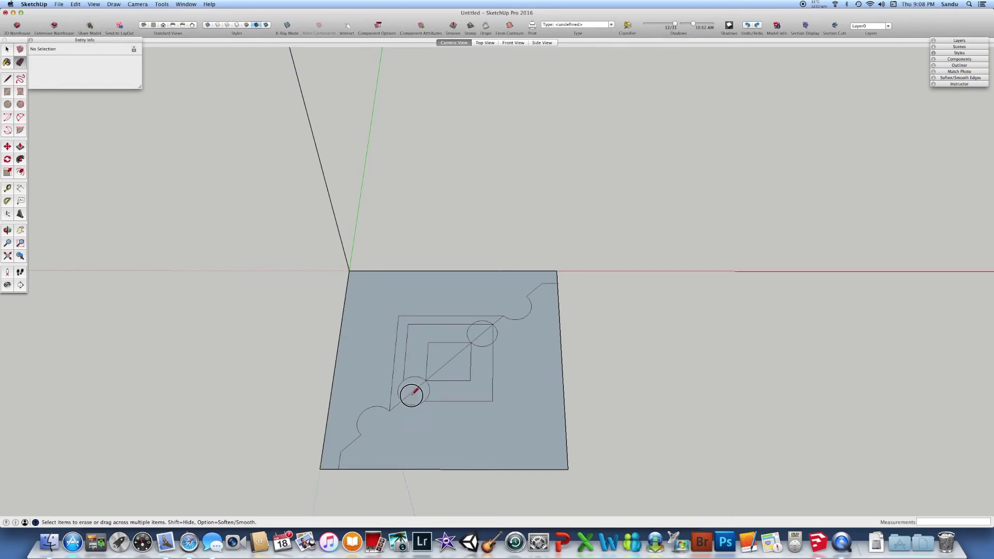
{"action": "left_click_drag", "start_coordinate": [408, 378], "coordinate": [396, 354]}
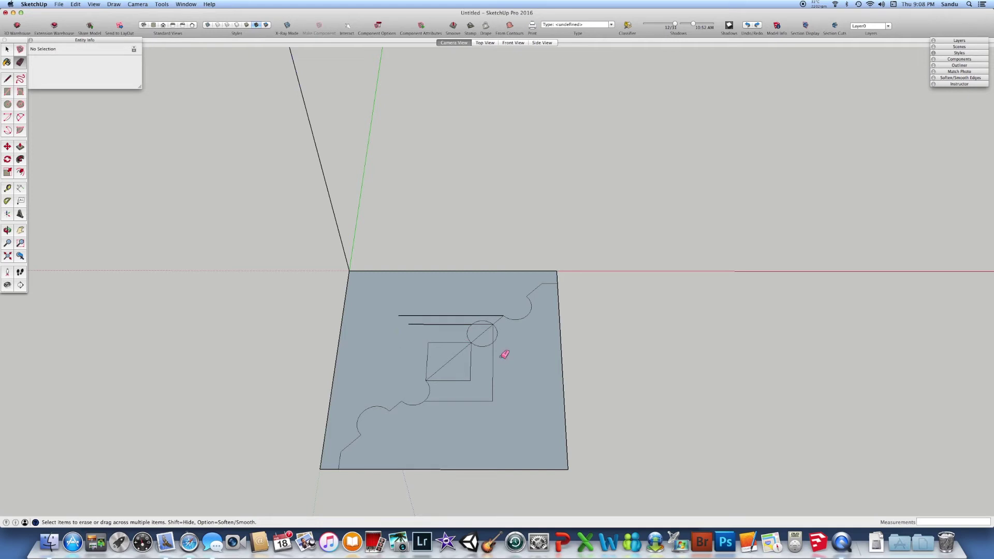
{"action": "left_click", "coordinate": [485, 327]}
{"action": "left_click", "coordinate": [494, 343]}
{"action": "left_click_drag", "start_coordinate": [496, 326], "coordinate": [473, 323]}
{"action": "left_click", "coordinate": [473, 324]}
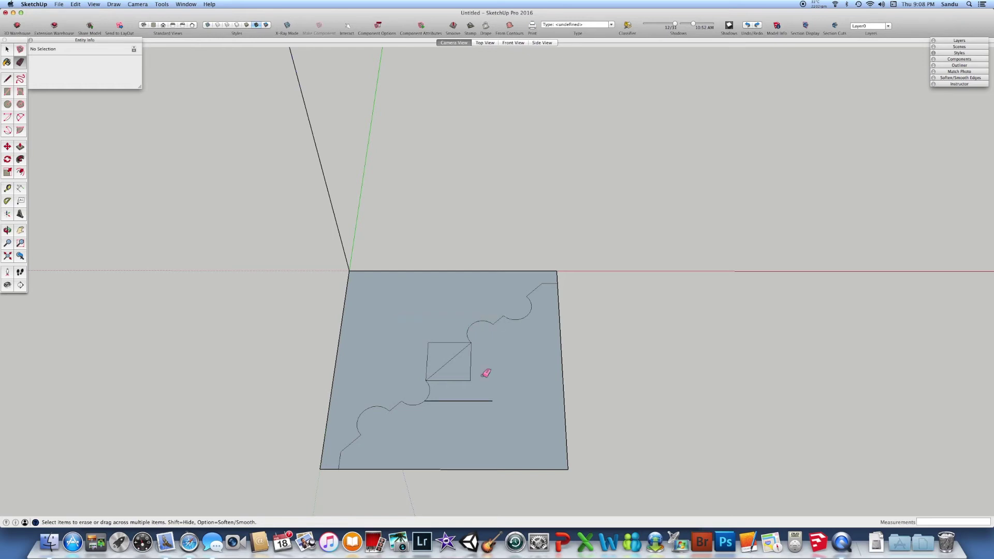
{"action": "left_click", "coordinate": [477, 400]}
{"action": "left_click_drag", "start_coordinate": [469, 377], "coordinate": [473, 379]}
{"action": "left_click", "coordinate": [449, 360]}
Erase the square's right edge and the profile's bottom edge.
{"action": "scroll", "coordinate": [459, 366], "scroll_direction": "down", "scroll_amount": 2}
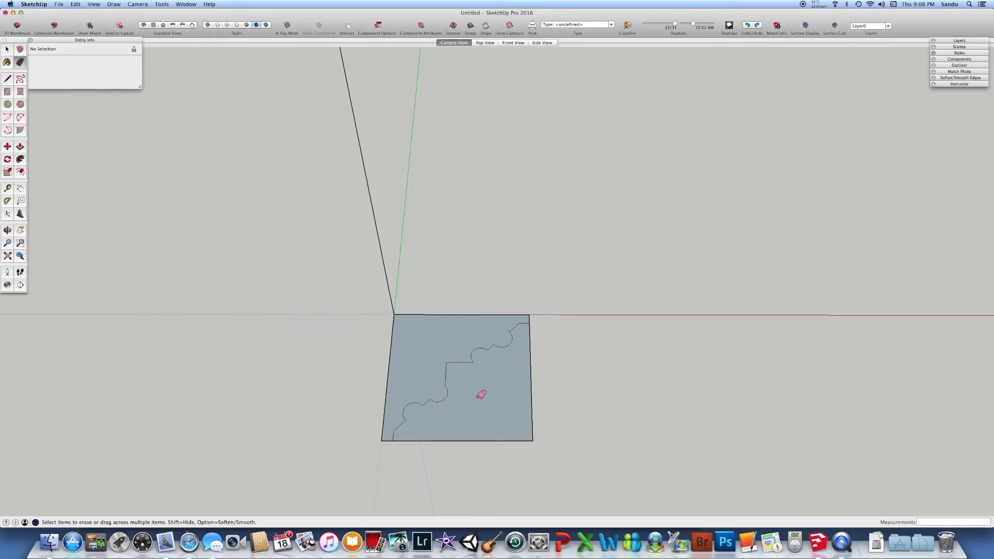
{"action": "left_click", "coordinate": [534, 439]}
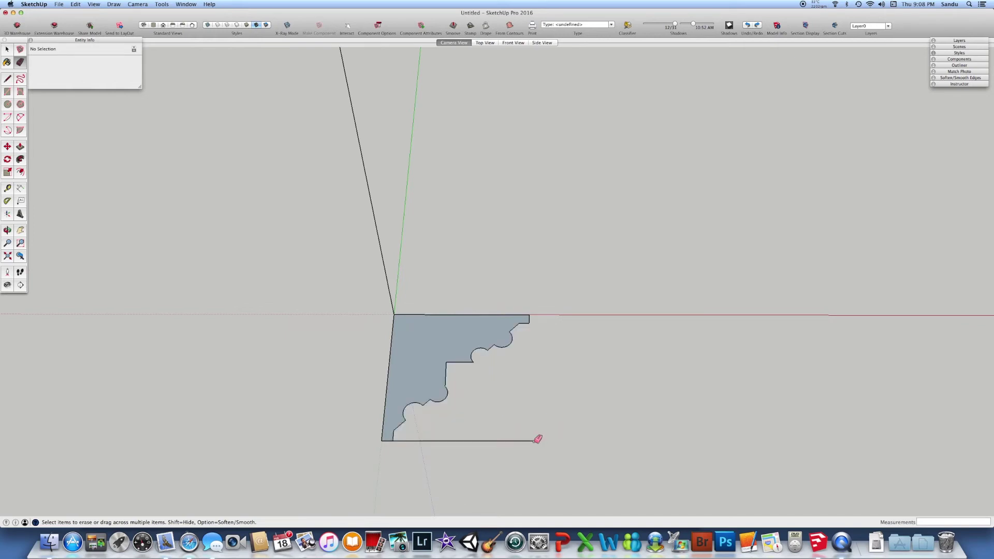
{"action": "left_click", "coordinate": [524, 441]}
{"action": "scroll", "coordinate": [518, 363], "scroll_direction": "down", "scroll_amount": 3}
{"action": "scroll", "coordinate": [513, 259], "scroll_direction": "down", "scroll_amount": 3}
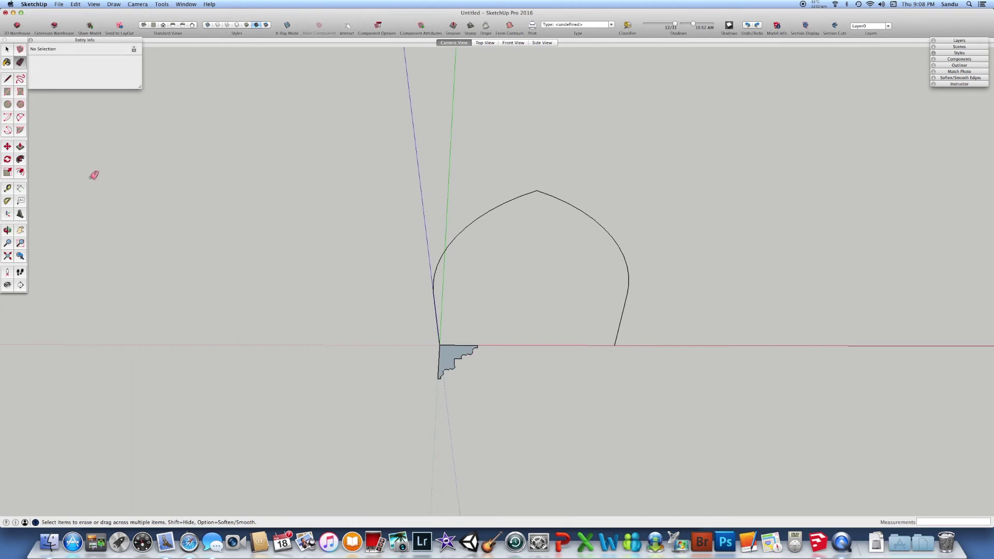
Sweep the moulding profile around the arch path with Follow Me.
{"action": "left_click", "coordinate": [20, 159]}
{"action": "left_click", "coordinate": [450, 360]}
{"action": "mouse_move", "coordinate": [450, 360]}
{"action": "left_mouse_down"}
{"action": "mouse_move", "coordinate": [552, 192]}
{"action": "mouse_move", "coordinate": [610, 209]}
{"action": "mouse_move", "coordinate": [583, 206]}
{"action": "mouse_move", "coordinate": [615, 345]}
{"action": "left_mouse_up"}
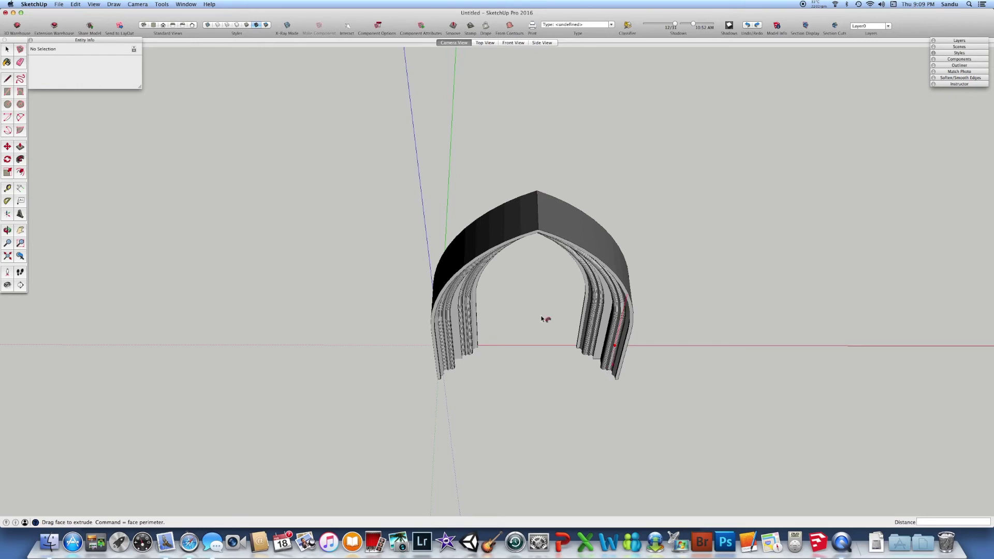
{"action": "left_click_drag", "start_coordinate": [610, 371], "coordinate": [541, 334]}
{"action": "middle_click_drag", "start_coordinate": [537, 333], "coordinate": [546, 249]}
{"action": "scroll", "coordinate": [528, 206], "scroll_direction": "up", "scroll_amount": 3}
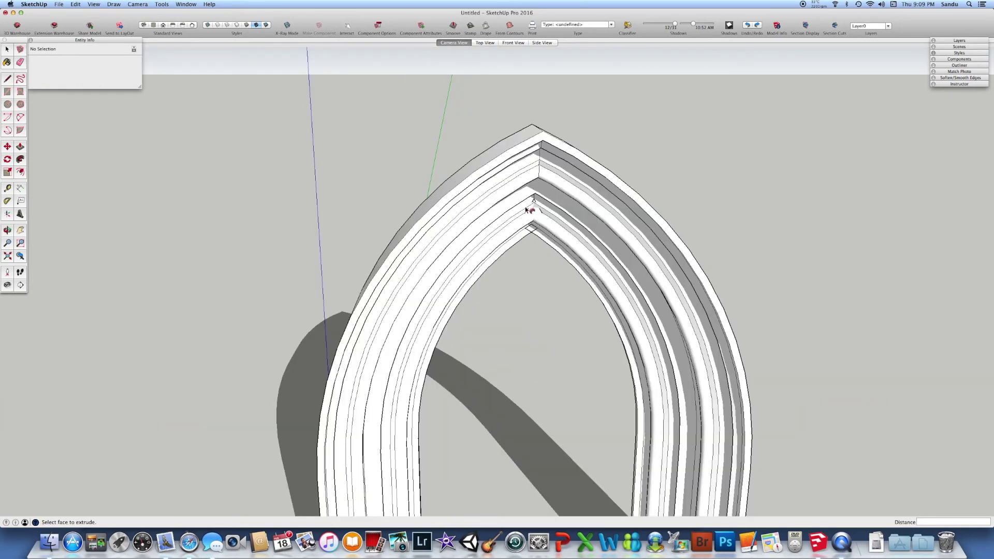
{"action": "scroll", "coordinate": [535, 208], "scroll_direction": "up", "scroll_amount": 3}
{"action": "scroll", "coordinate": [537, 210], "scroll_direction": "up", "scroll_amount": 2}
Inspect the swept arch, then undo the sweep to leave the bare profile.
{"action": "middle_click_drag", "start_coordinate": [538, 210], "coordinate": [537, 211]}
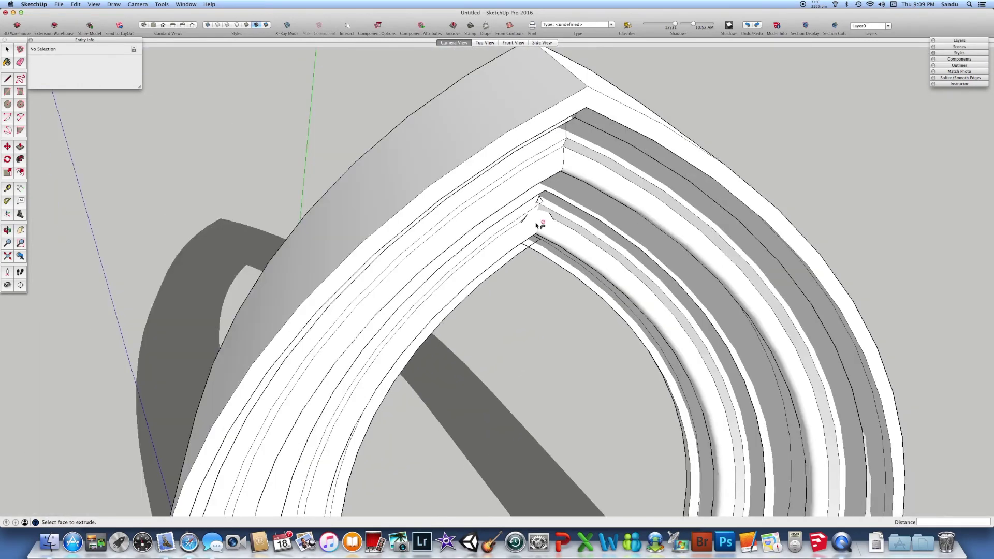
{"action": "scroll", "coordinate": [538, 210], "scroll_direction": "down", "scroll_amount": 5}
{"action": "scroll", "coordinate": [537, 210], "scroll_direction": "down", "scroll_amount": 3}
{"action": "scroll", "coordinate": [538, 209], "scroll_direction": "down", "scroll_amount": 1}
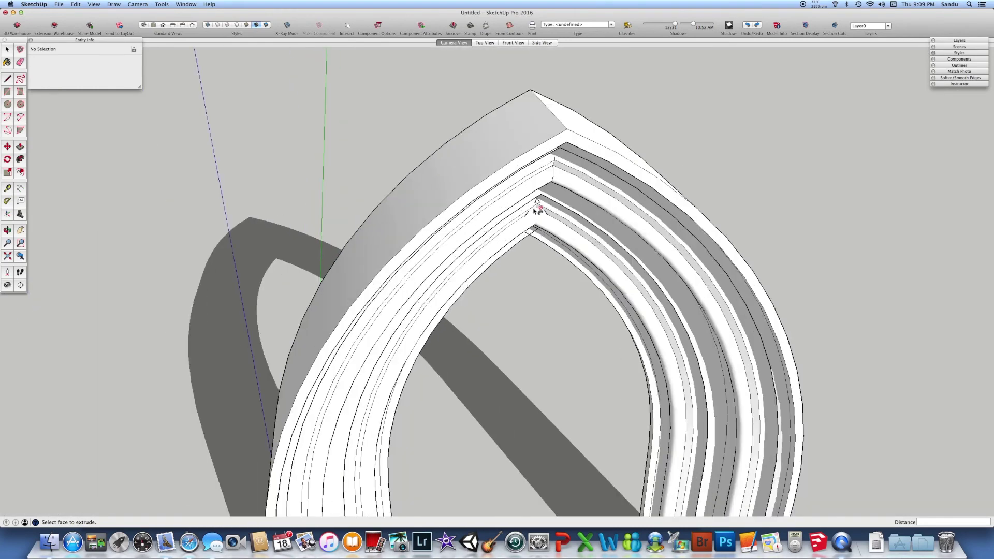
{"action": "scroll", "coordinate": [538, 210], "scroll_direction": "down", "scroll_amount": 2}
{"action": "scroll", "coordinate": [537, 210], "scroll_direction": "down", "scroll_amount": 2}
{"action": "mouse_move", "coordinate": [405, 259]}
{"action": "middle_mouse_down"}
{"action": "mouse_move", "coordinate": [318, 260]}
{"action": "mouse_move", "coordinate": [497, 257]}
{"action": "mouse_move", "coordinate": [370, 269]}
{"action": "mouse_move", "coordinate": [517, 288]}
{"action": "middle_mouse_up"}
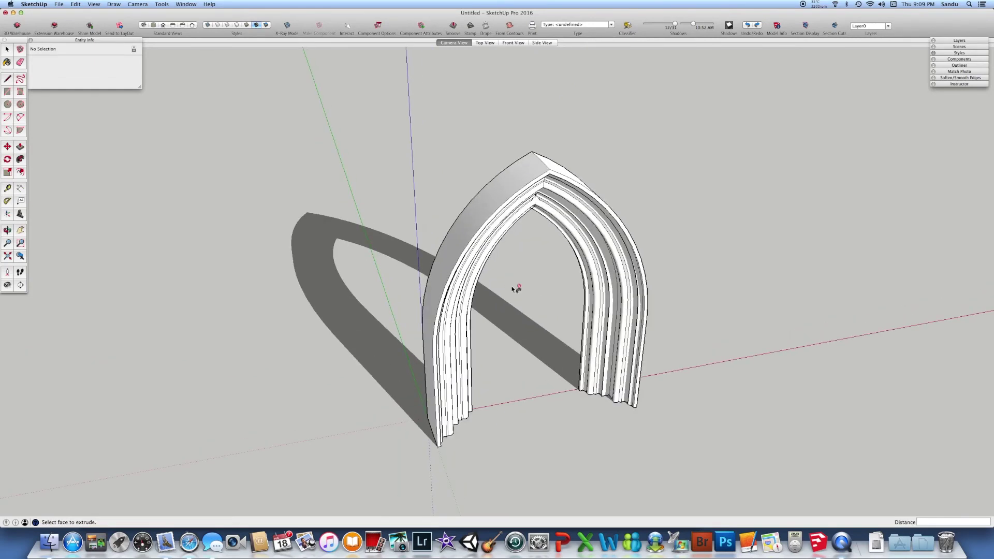
{"action": "key", "text": "super+z"}
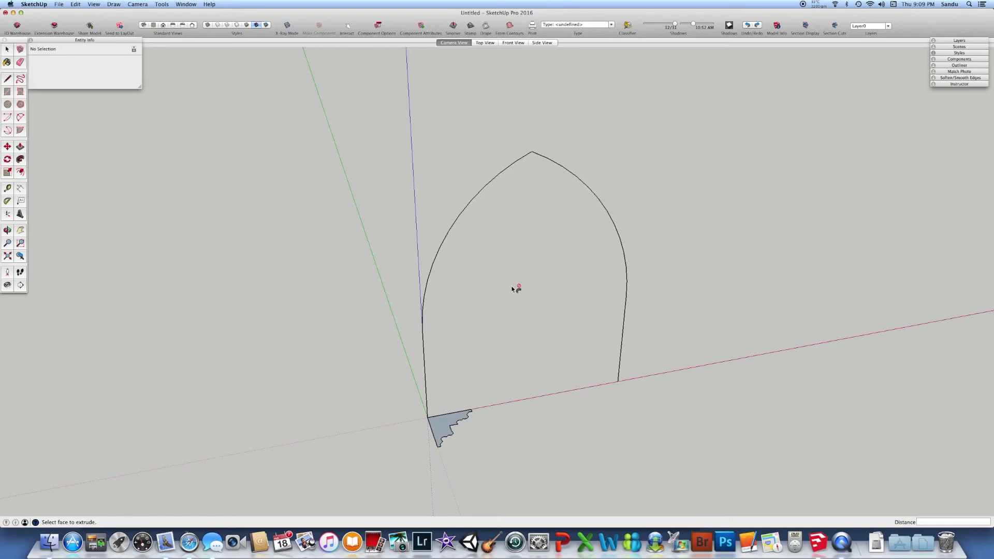
{"action": "mouse_move", "coordinate": [516, 280]}
{"action": "middle_mouse_down"}
{"action": "mouse_move", "coordinate": [462, 303]}
{"action": "mouse_move", "coordinate": [499, 295]}
{"action": "mouse_move", "coordinate": [459, 292]}
{"action": "middle_mouse_up"}
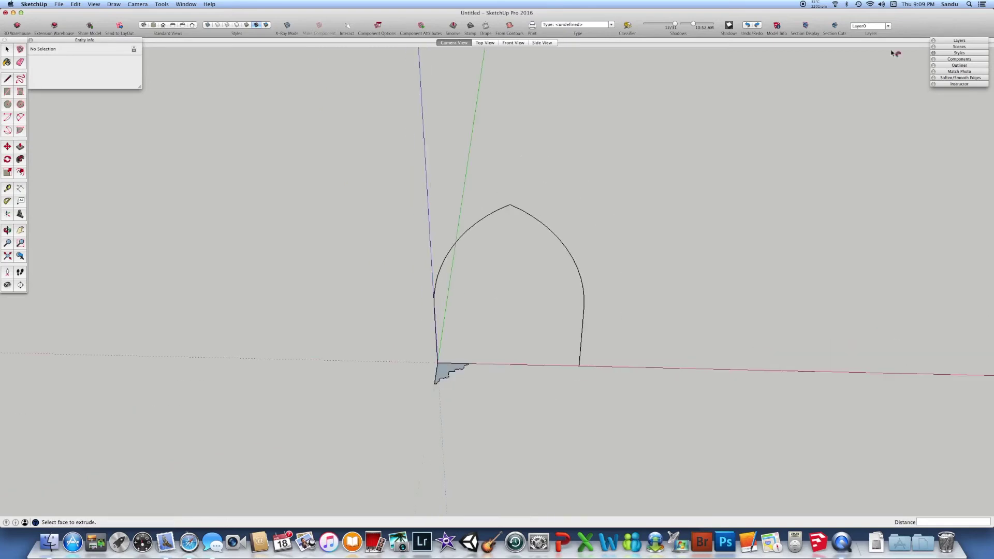
Add two new layers in the Layers panel, naming one 3D.
{"action": "left_click", "coordinate": [943, 42]}
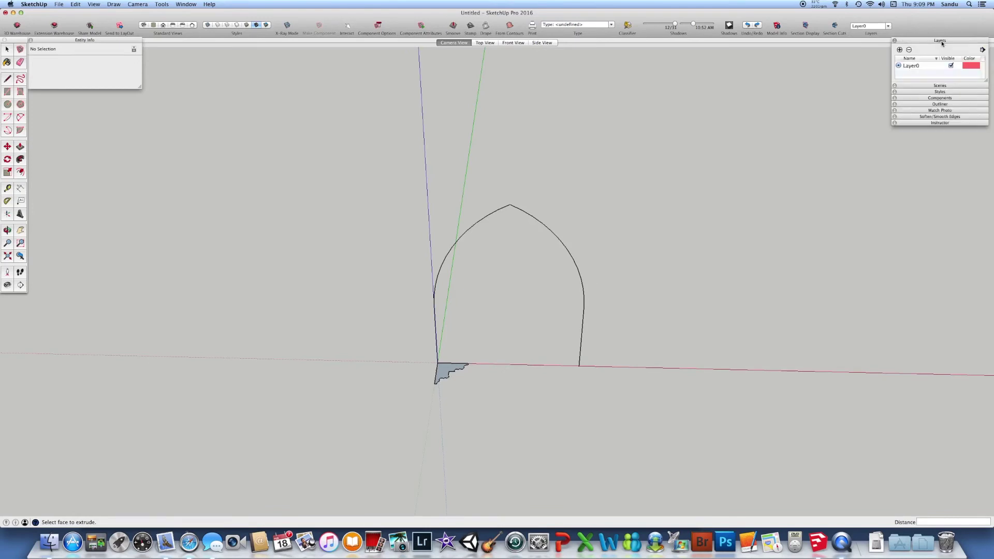
{"action": "left_click", "coordinate": [899, 51]}
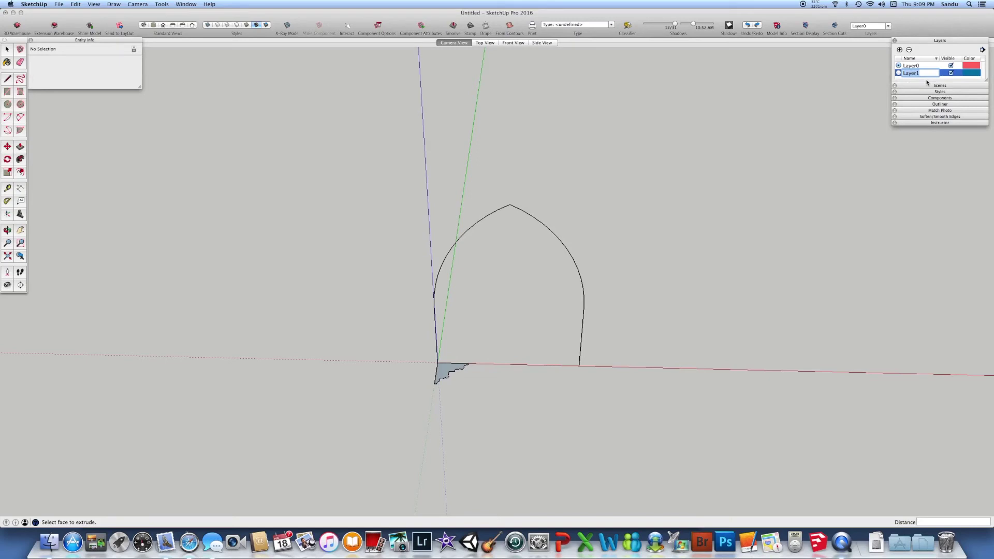
{"action": "type", "text": "de"}
{"action": "type", "text": "aft"}
{"action": "left_click", "coordinate": [900, 50]}
{"action": "scroll", "coordinate": [984, 72], "scroll_direction": "down", "scroll_amount": 1}
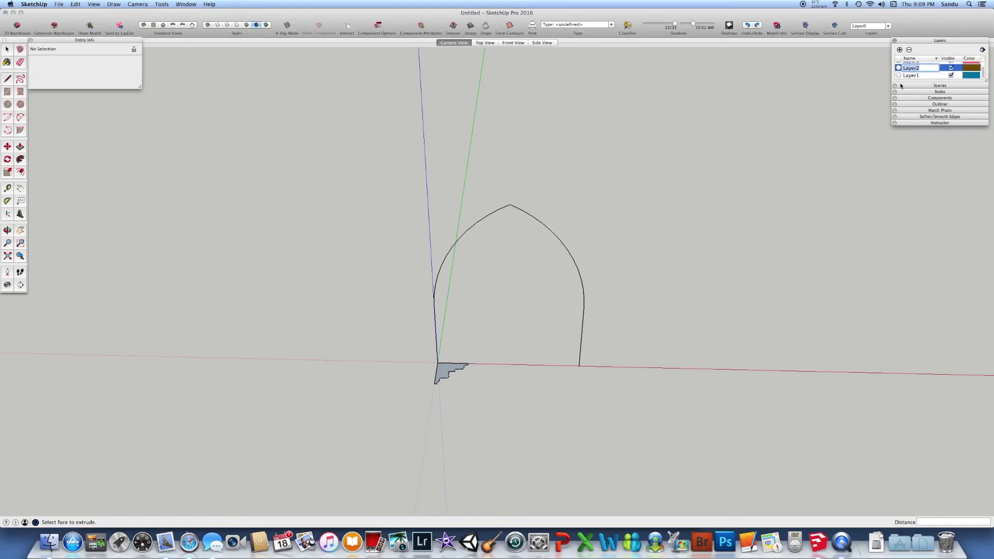
{"action": "type", "text": "3D"}
{"action": "key", "text": "Return"}
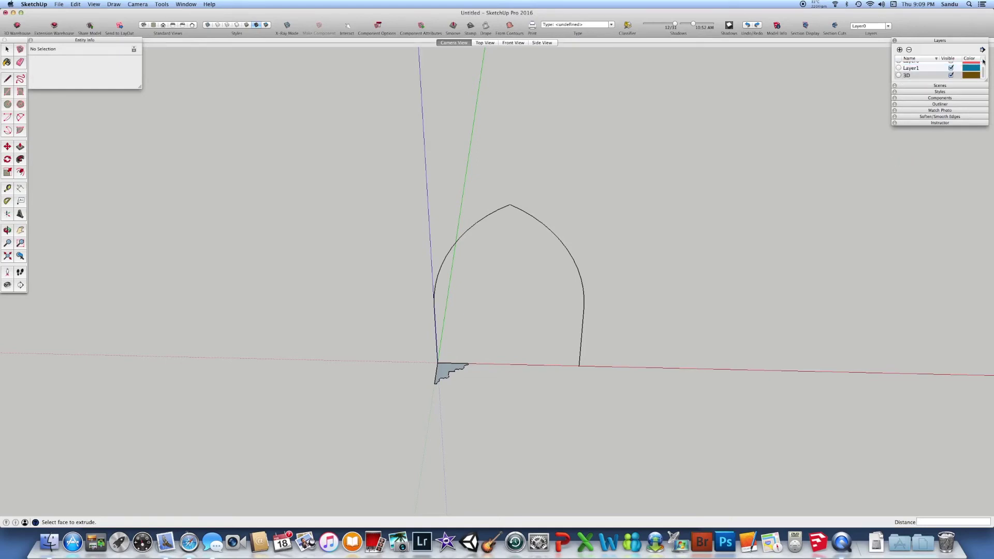
{"action": "left_click_drag", "start_coordinate": [987, 81], "coordinate": [992, 151]}
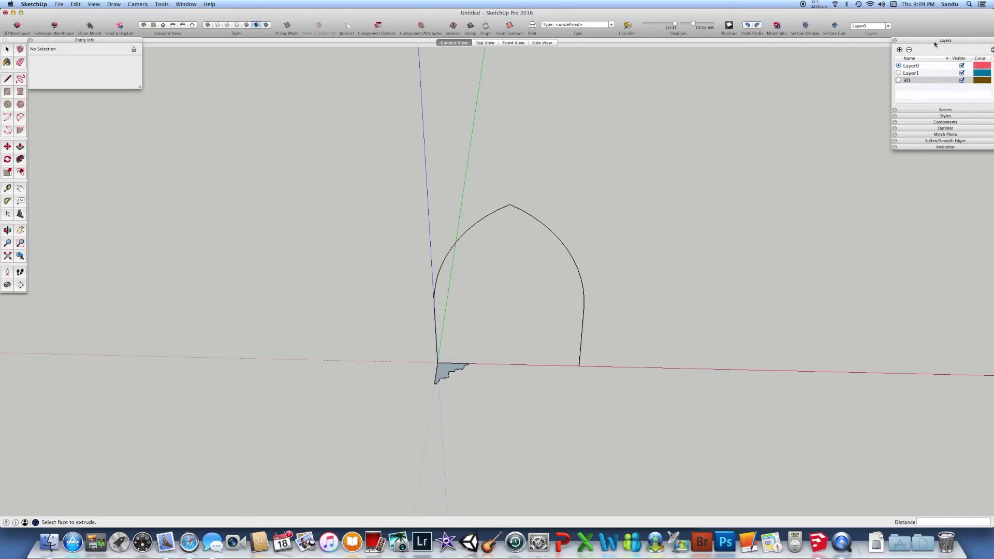
{"action": "left_click_drag", "start_coordinate": [936, 44], "coordinate": [930, 45]}
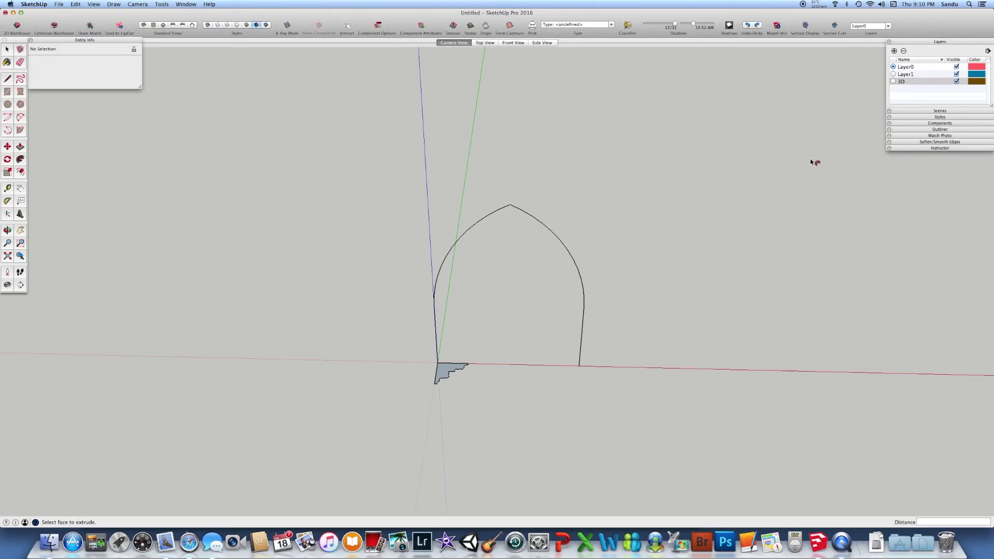
Rename Layer1 to Draft and make it the current layer.
{"action": "left_click", "coordinate": [907, 75]}
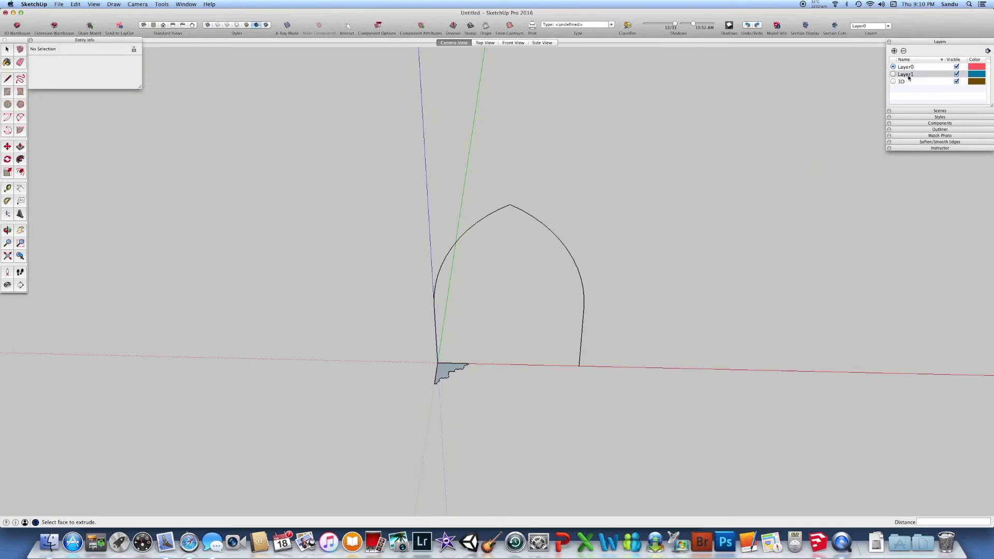
{"action": "double_click", "coordinate": [907, 75]}
{"action": "type", "text": "Draf"}
{"action": "key", "text": "Return"}
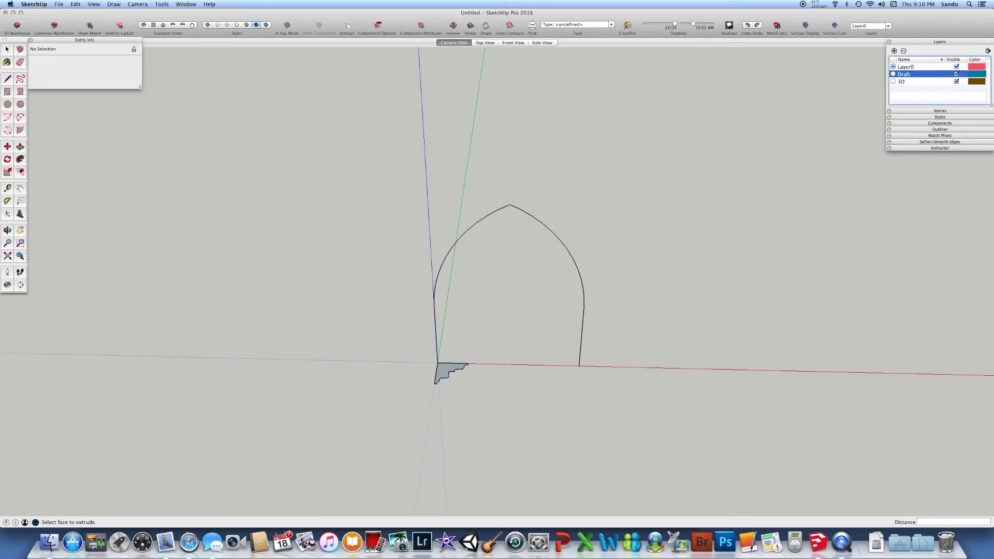
{"action": "left_click", "coordinate": [894, 74]}
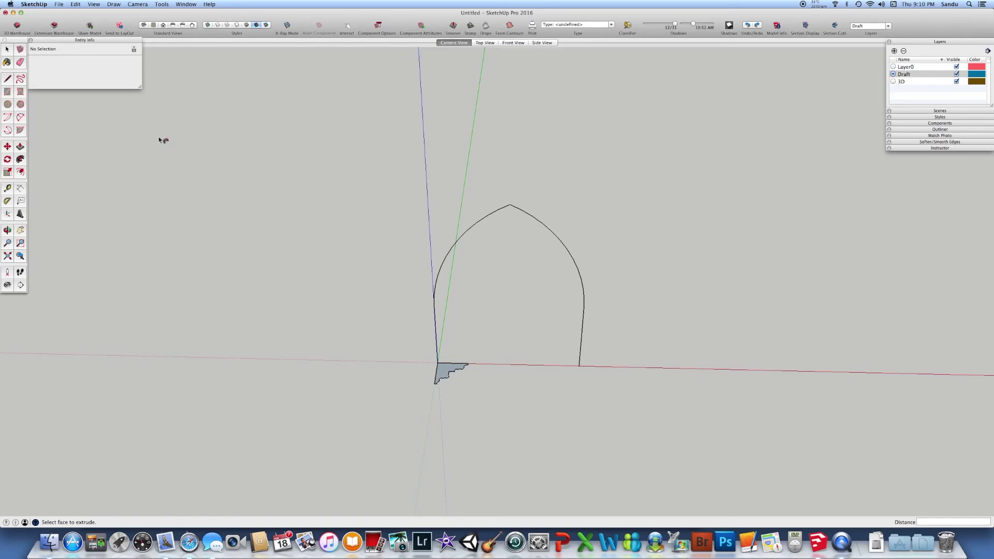
Move all the arch and moulding geometry onto the Draft layer via Entity Info.
{"action": "key", "text": "space"}
{"action": "key", "text": "super+a"}
{"action": "right_click", "coordinate": [439, 365]}
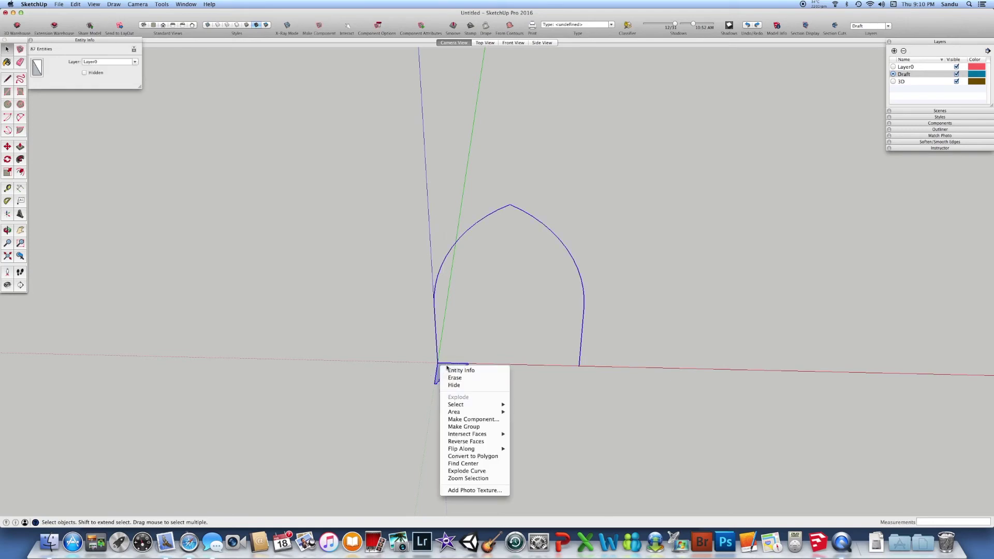
{"action": "left_click", "coordinate": [457, 370]}
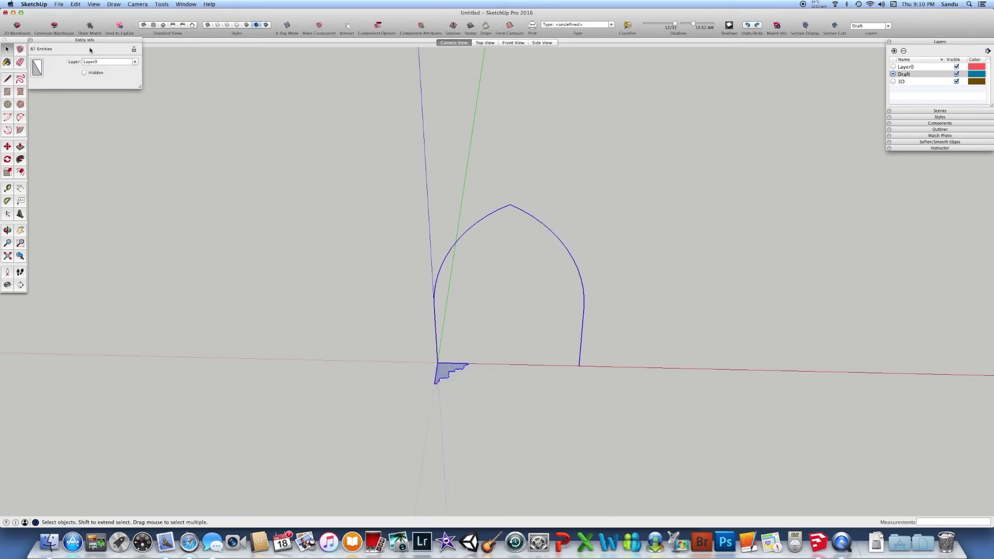
{"action": "left_click", "coordinate": [136, 62]}
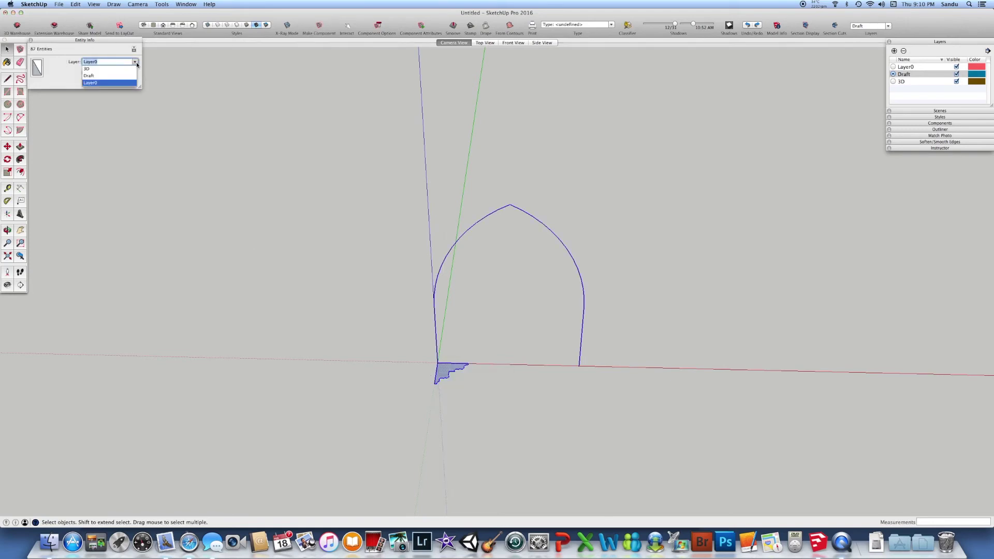
{"action": "left_click", "coordinate": [95, 77]}
{"action": "left_click", "coordinate": [358, 204]}
{"action": "scroll", "coordinate": [426, 281], "scroll_direction": "up", "scroll_amount": 2}
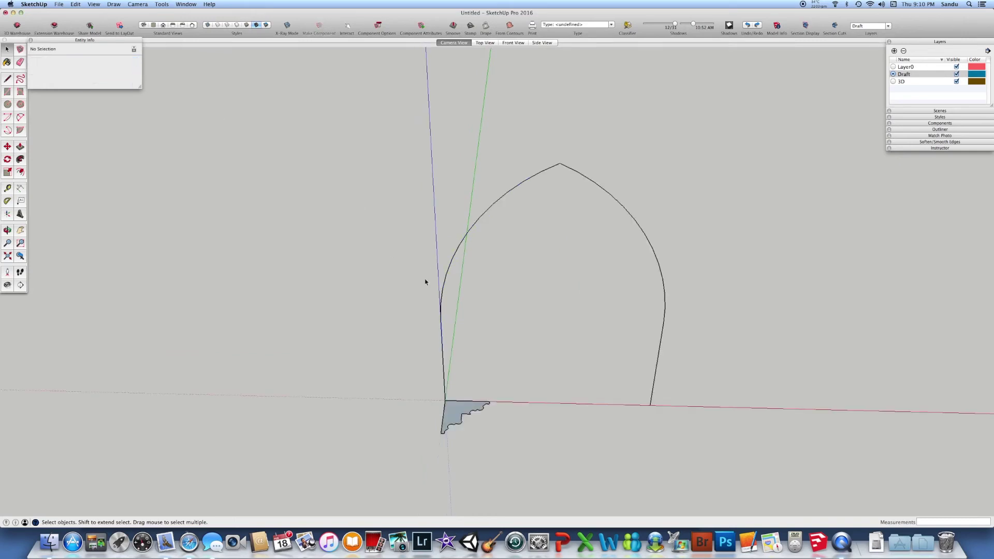
Zoom in on the arch and select its left curve.
{"action": "scroll", "coordinate": [501, 225], "scroll_direction": "down", "scroll_amount": 1}
{"action": "scroll", "coordinate": [563, 171], "scroll_direction": "up", "scroll_amount": 3}
{"action": "scroll", "coordinate": [558, 178], "scroll_direction": "down", "scroll_amount": 4}
{"action": "scroll", "coordinate": [517, 268], "scroll_direction": "down", "scroll_amount": 1}
{"action": "scroll", "coordinate": [500, 298], "scroll_direction": "up", "scroll_amount": 2}
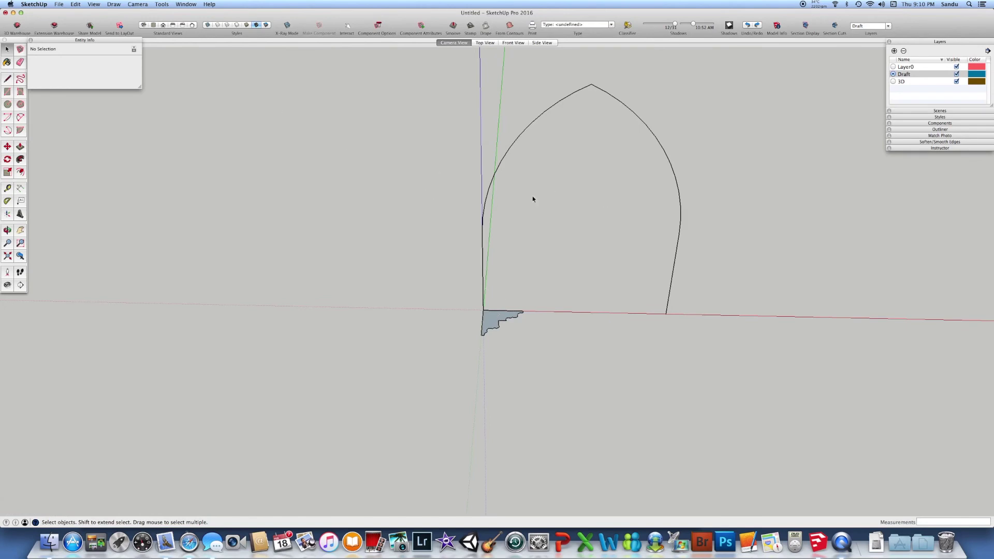
{"action": "scroll", "coordinate": [489, 212], "scroll_direction": "up", "scroll_amount": 2}
{"action": "scroll", "coordinate": [498, 211], "scroll_direction": "down", "scroll_amount": 2}
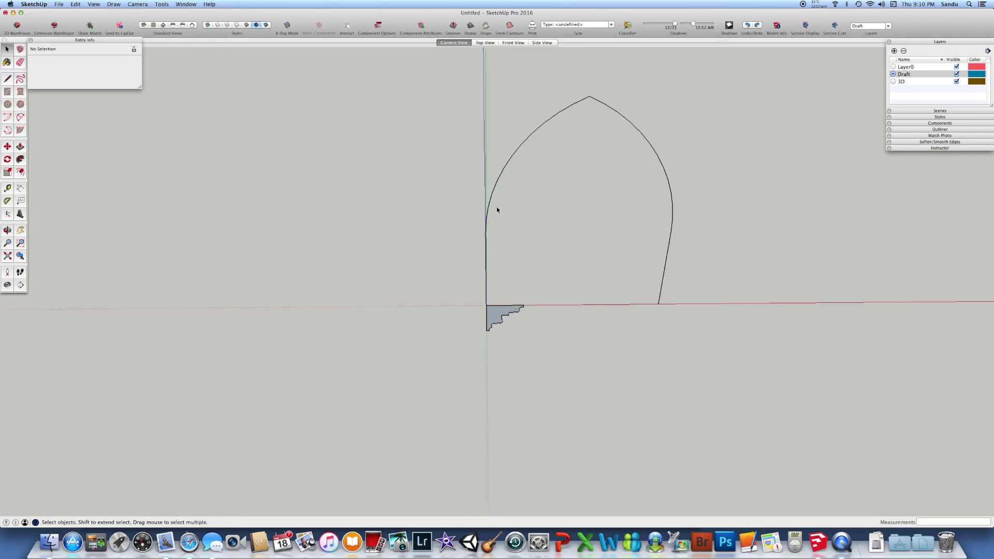
{"action": "scroll", "coordinate": [580, 167], "scroll_direction": "up", "scroll_amount": 1}
{"action": "left_click", "coordinate": [522, 137]}
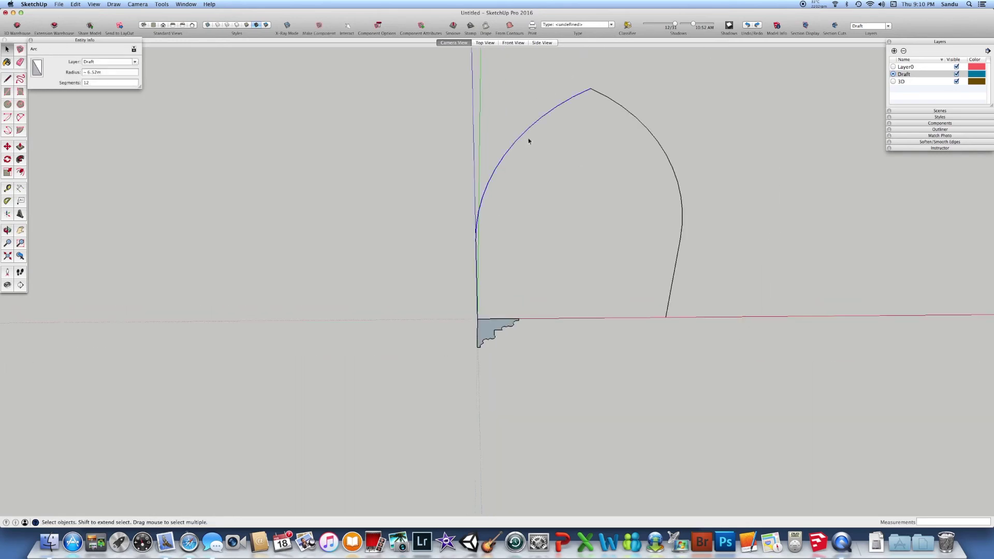
{"action": "mouse_move", "coordinate": [523, 168]}
{"action": "middle_mouse_down"}
{"action": "mouse_move", "coordinate": [492, 156]}
{"action": "mouse_move", "coordinate": [510, 197]}
{"action": "middle_mouse_up"}
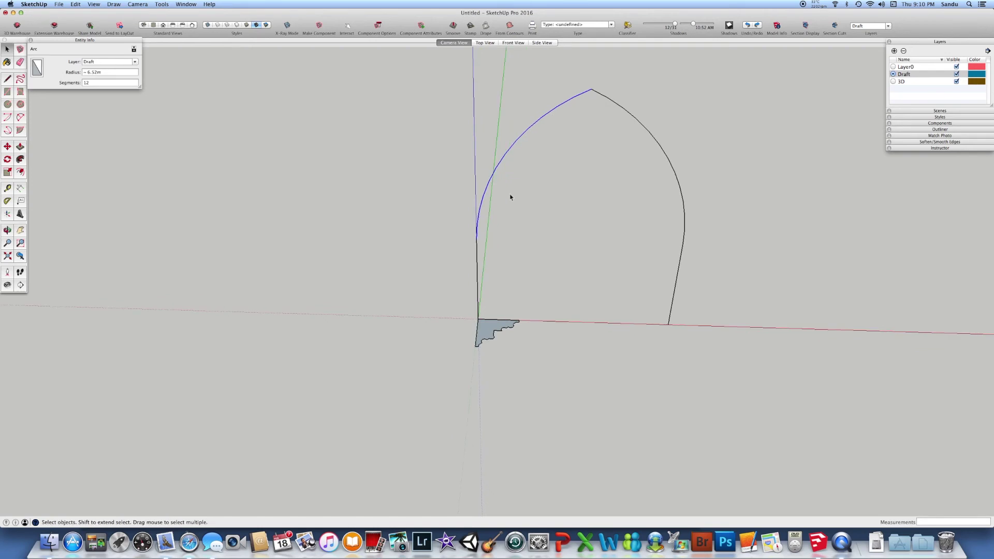
{"action": "scroll", "coordinate": [480, 277], "scroll_direction": "up", "scroll_amount": 2}
Divide the arch's left vertical edge into 4 equal segments.
{"action": "left_click", "coordinate": [483, 276]}
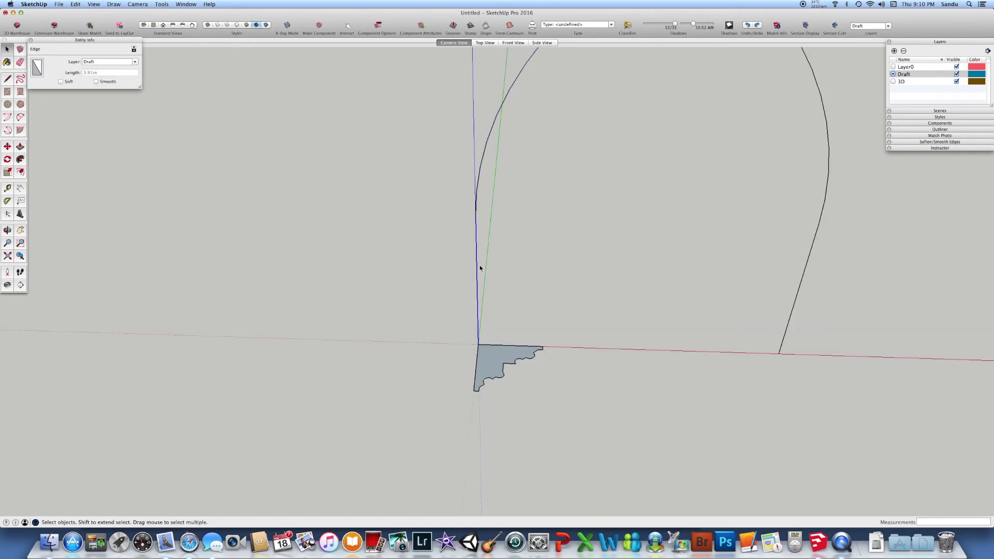
{"action": "right_click", "coordinate": [478, 287]}
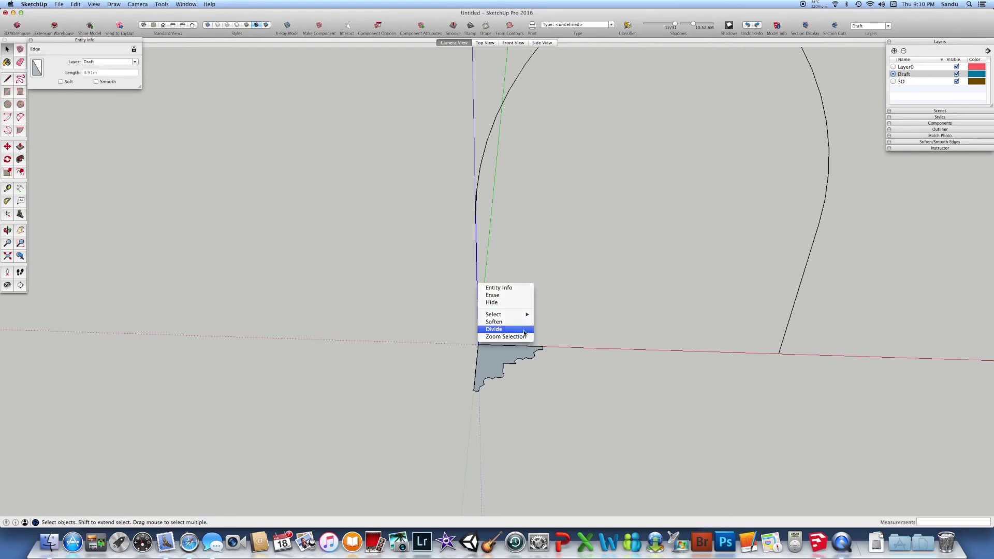
{"action": "left_click", "coordinate": [494, 329]}
{"action": "left_click", "coordinate": [483, 314]}
{"action": "left_click", "coordinate": [21, 146]}
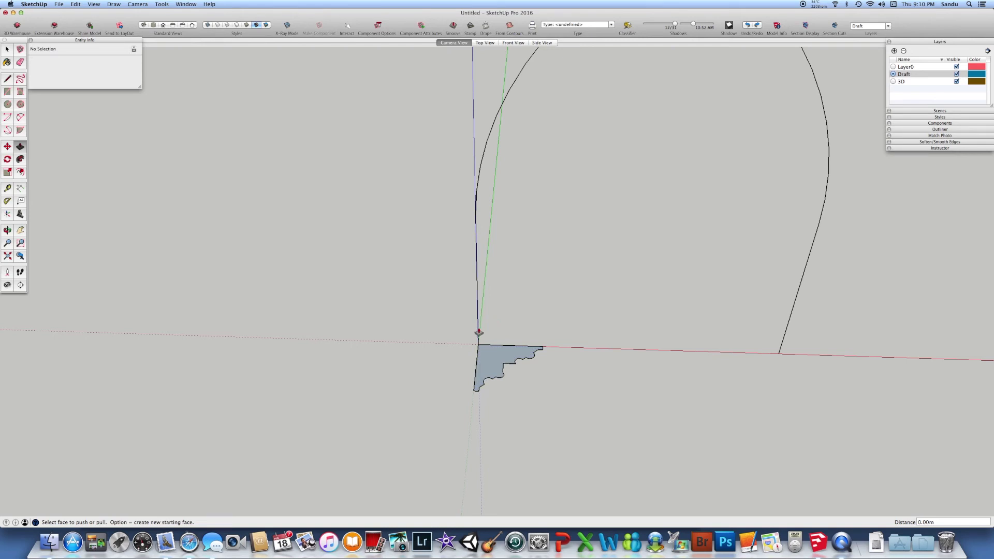
{"action": "scroll", "coordinate": [422, 337], "scroll_direction": "down", "scroll_amount": 2}
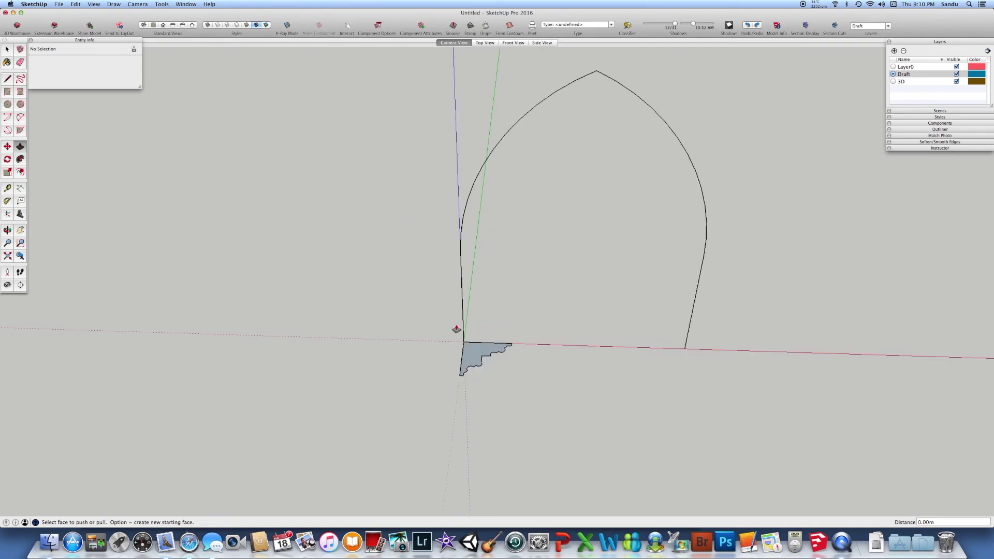
{"action": "key", "text": "space"}
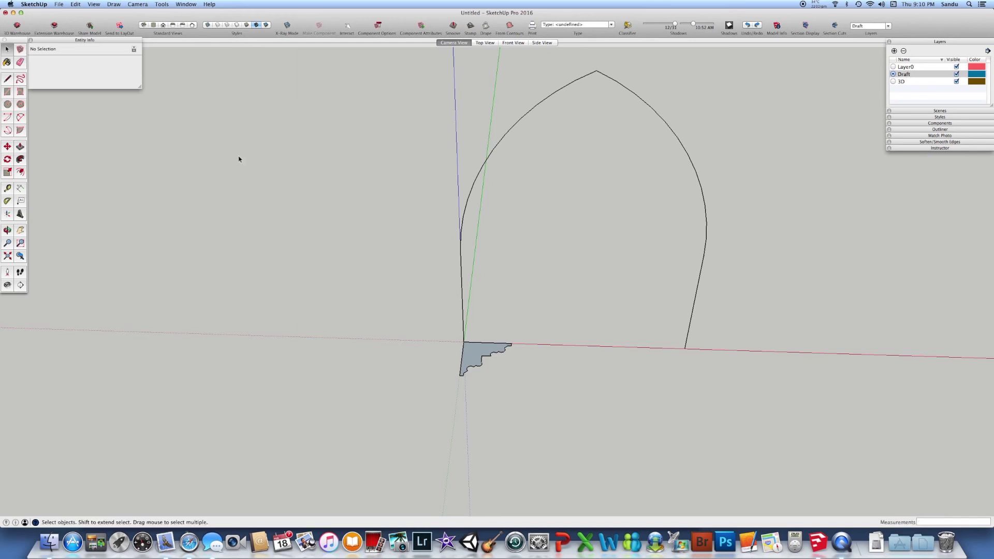
Divide the arch's left curve into 5 segments.
{"action": "left_click", "coordinate": [468, 193]}
{"action": "right_click", "coordinate": [470, 193]}
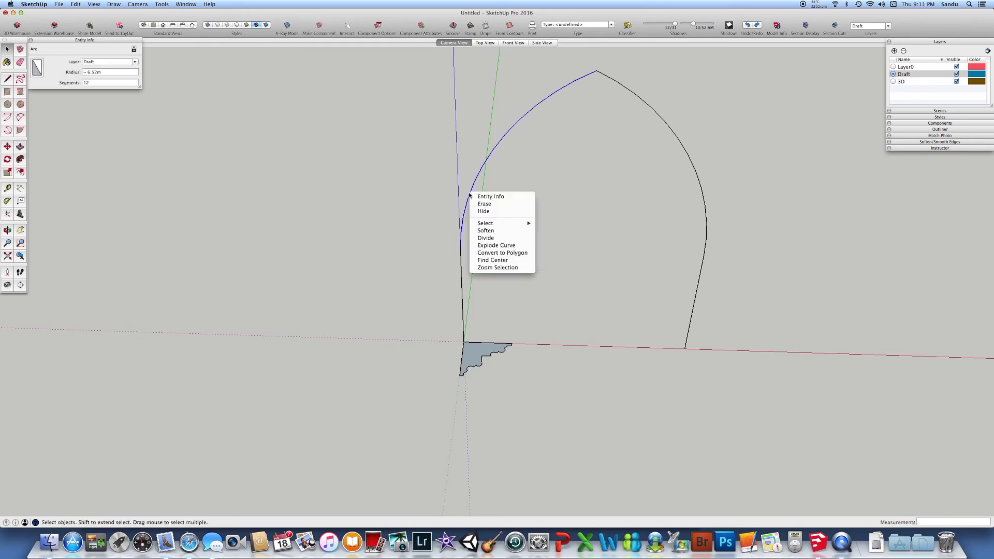
{"action": "left_click", "coordinate": [490, 238]}
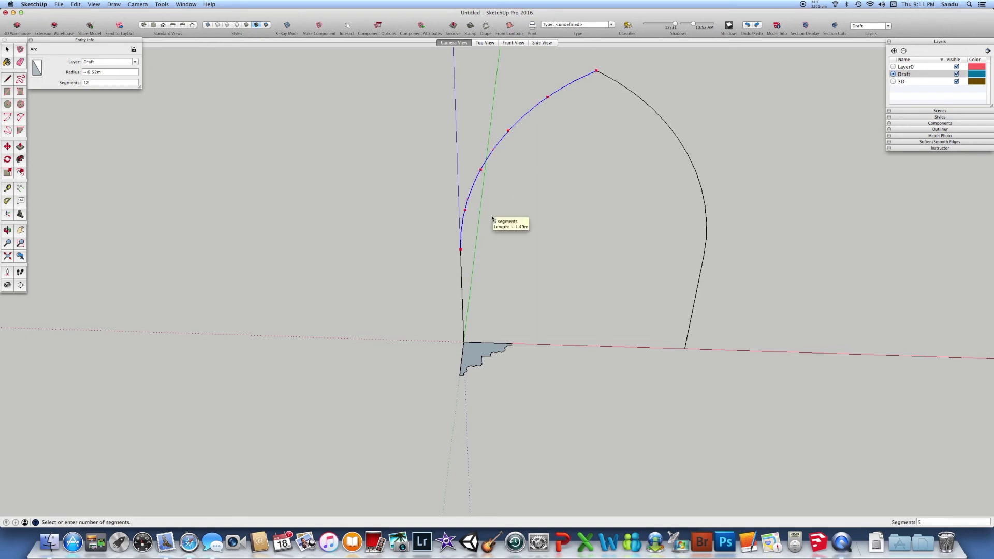
{"action": "left_click", "coordinate": [493, 217]}
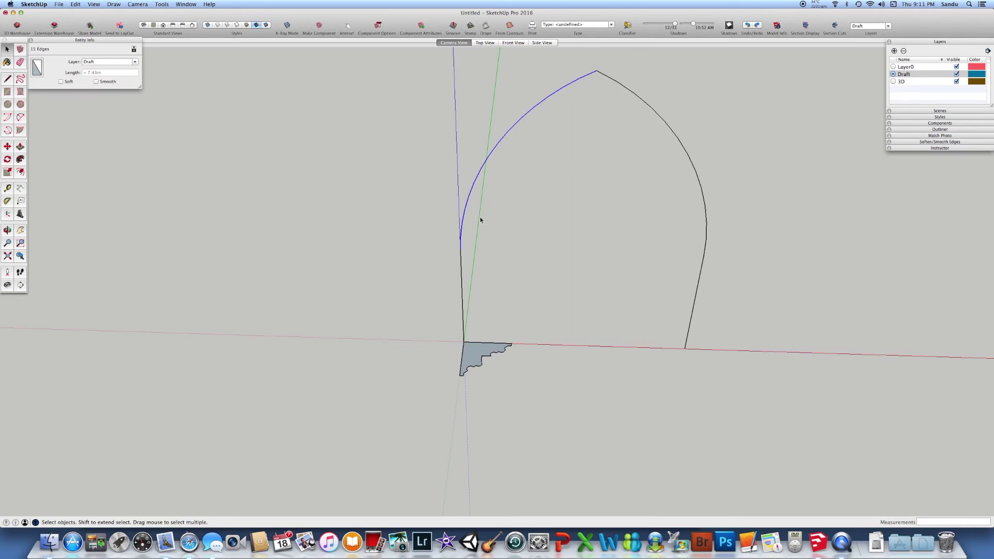
Draw a wedge from the left curve's base toward the arch's middle and back to the curve.
{"action": "left_click", "coordinate": [7, 78]}
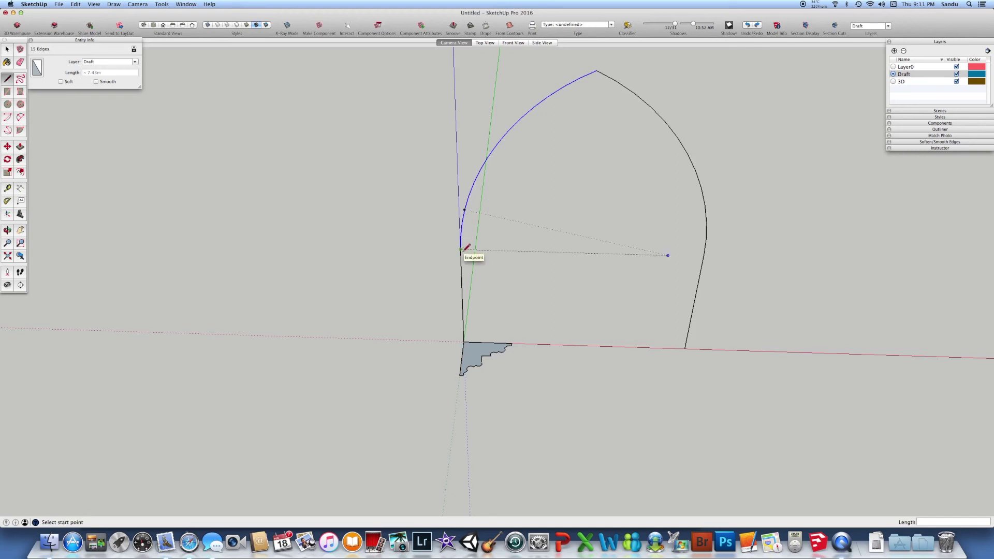
{"action": "left_click", "coordinate": [461, 249]}
{"action": "left_click", "coordinate": [668, 256]}
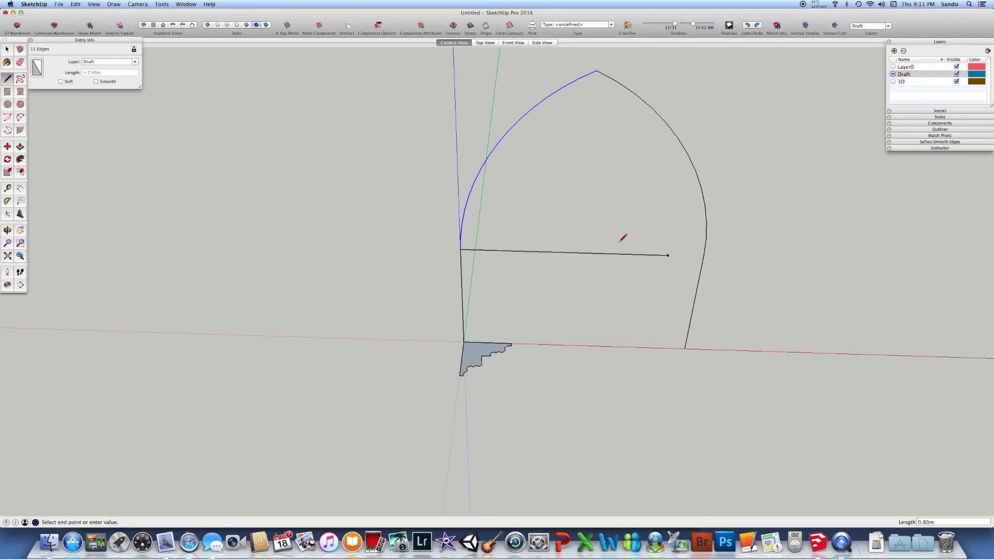
{"action": "left_click", "coordinate": [466, 207]}
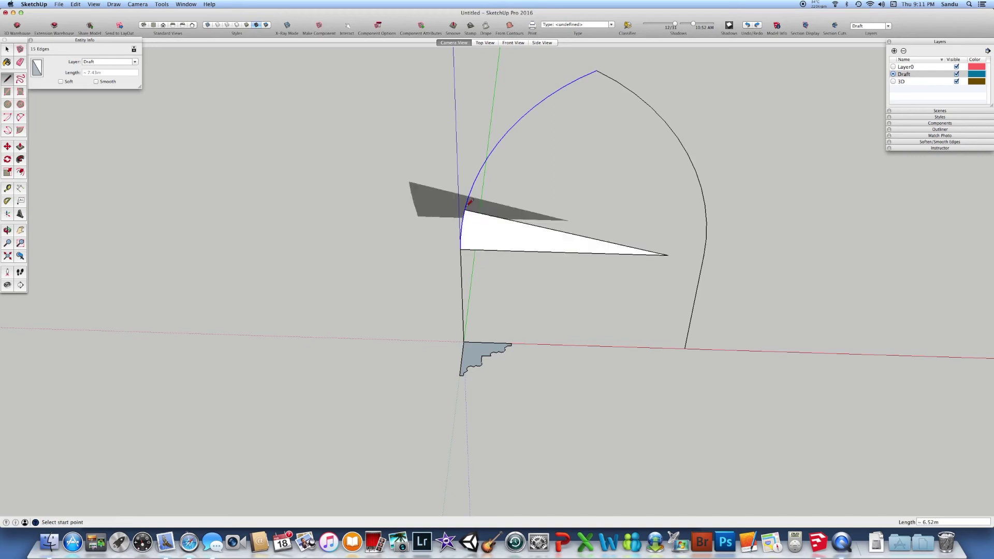
{"action": "middle_click_drag", "start_coordinate": [532, 249], "coordinate": [472, 287]}
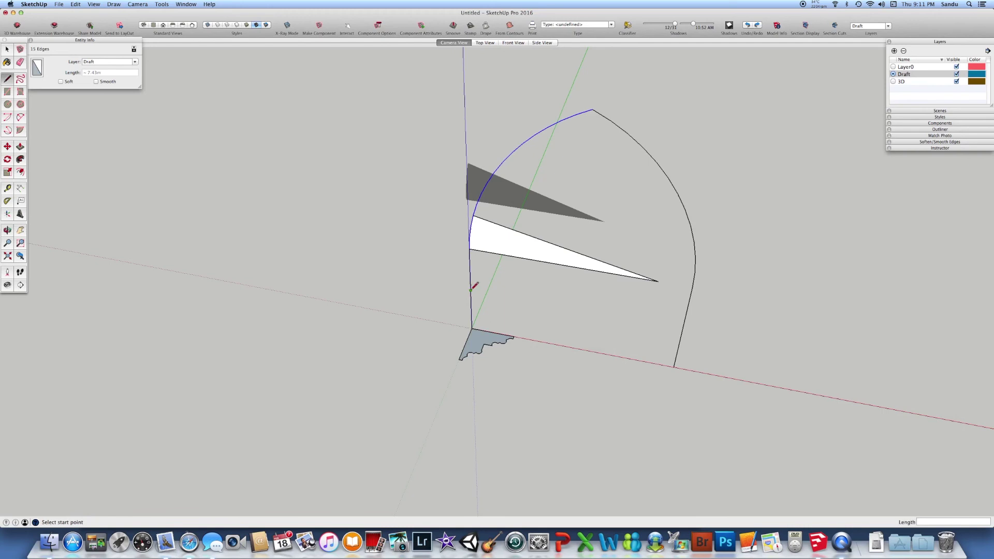
{"action": "scroll", "coordinate": [484, 321], "scroll_direction": "up", "scroll_amount": 2}
{"action": "mouse_move", "coordinate": [486, 249]}
{"action": "middle_mouse_down"}
{"action": "mouse_move", "coordinate": [528, 264]}
{"action": "mouse_move", "coordinate": [536, 309]}
{"action": "mouse_move", "coordinate": [536, 277]}
{"action": "middle_mouse_up"}
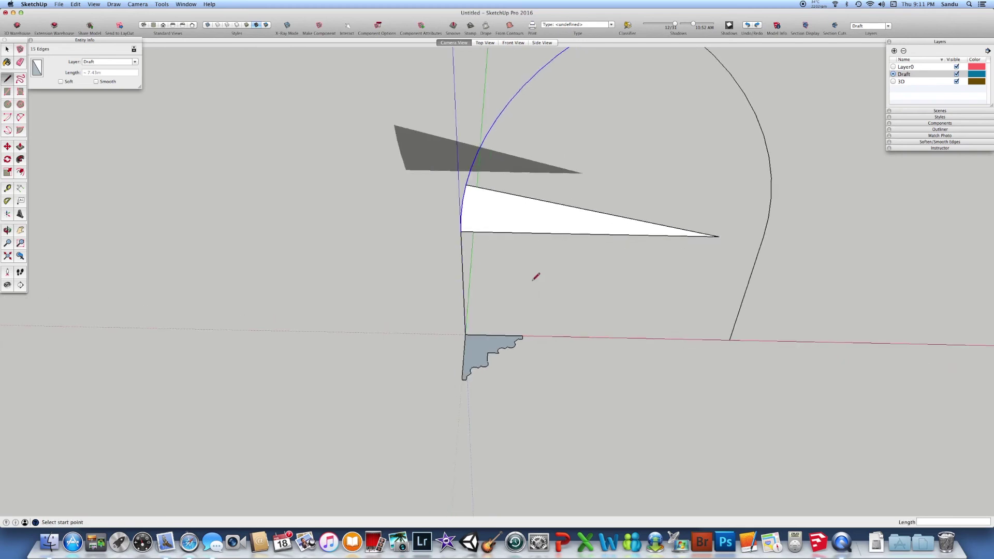
Draw the block face beneath the wedge plus a corner split line, then select the corner face.
{"action": "left_click", "coordinate": [523, 336]}
{"action": "left_click", "coordinate": [521, 234]}
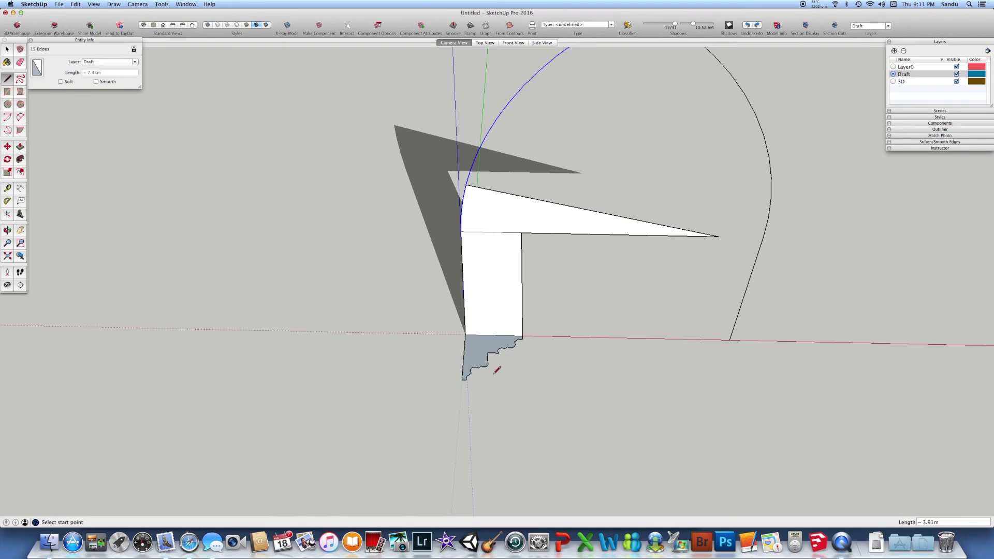
{"action": "left_click", "coordinate": [521, 233]}
{"action": "left_click", "coordinate": [533, 198]}
{"action": "key", "text": "space"}
{"action": "left_click_drag", "start_coordinate": [413, 176], "coordinate": [559, 275]}
{"action": "double_click", "coordinate": [499, 215]}
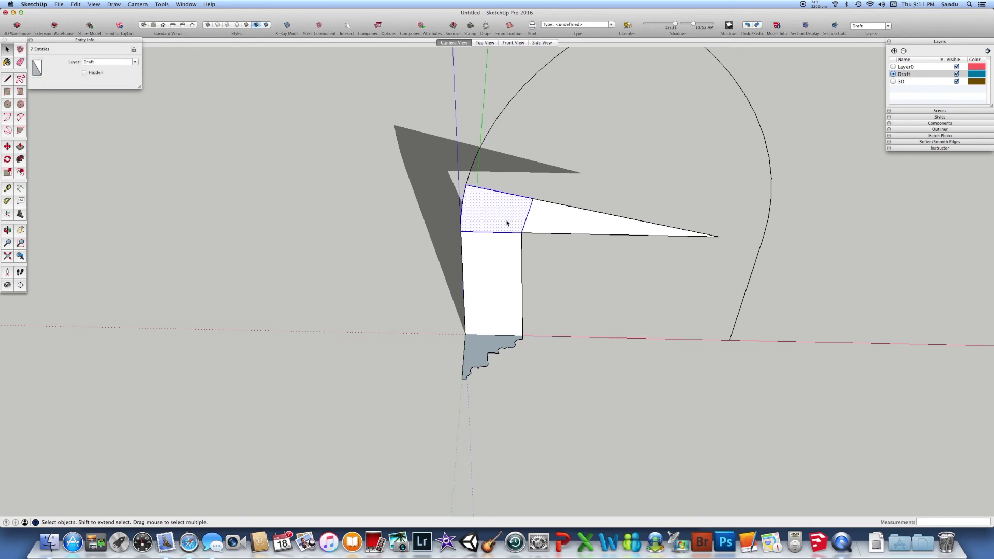
Copy the corner face to the left and extrude it into a 2.59 m deep box, with X-Ray on.
{"action": "key", "text": "m"}
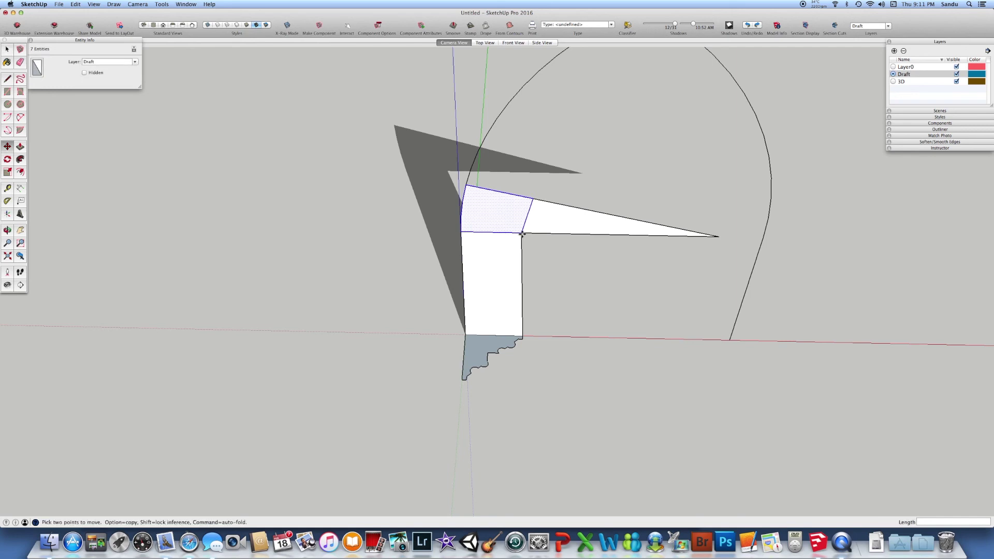
{"action": "left_click", "coordinate": [522, 234]}
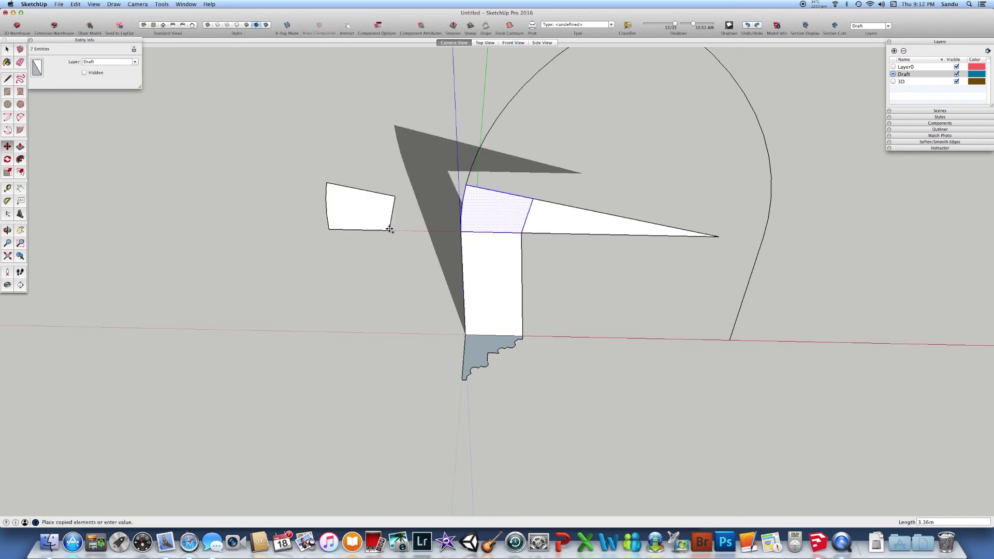
{"action": "left_click", "coordinate": [383, 231]}
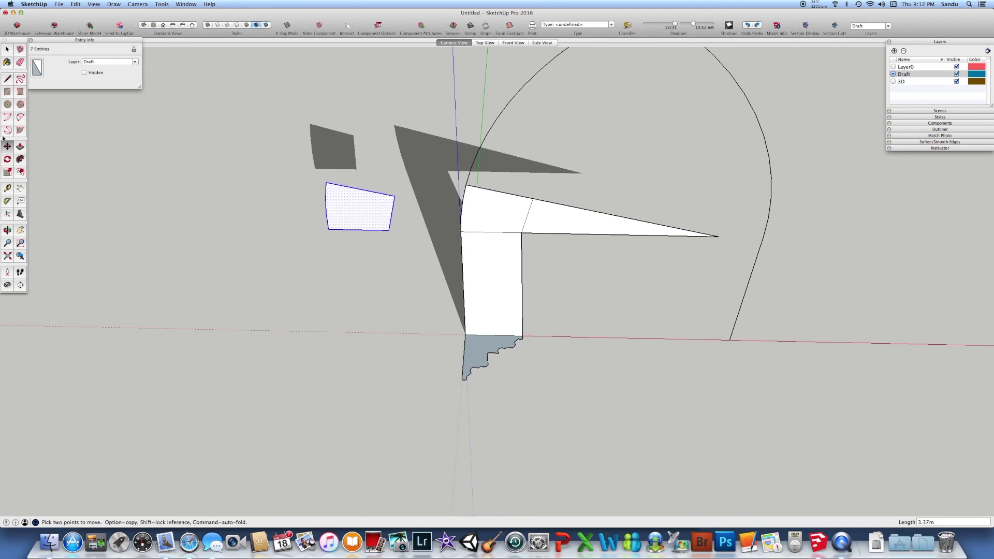
{"action": "left_click", "coordinate": [21, 147]}
{"action": "left_click_drag", "start_coordinate": [362, 223], "coordinate": [328, 291]}
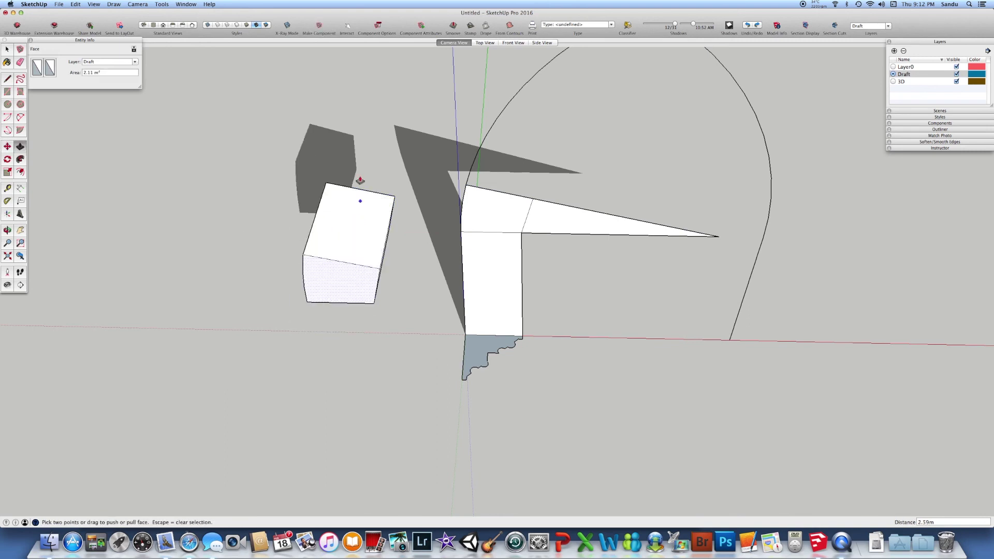
{"action": "left_click", "coordinate": [287, 28]}
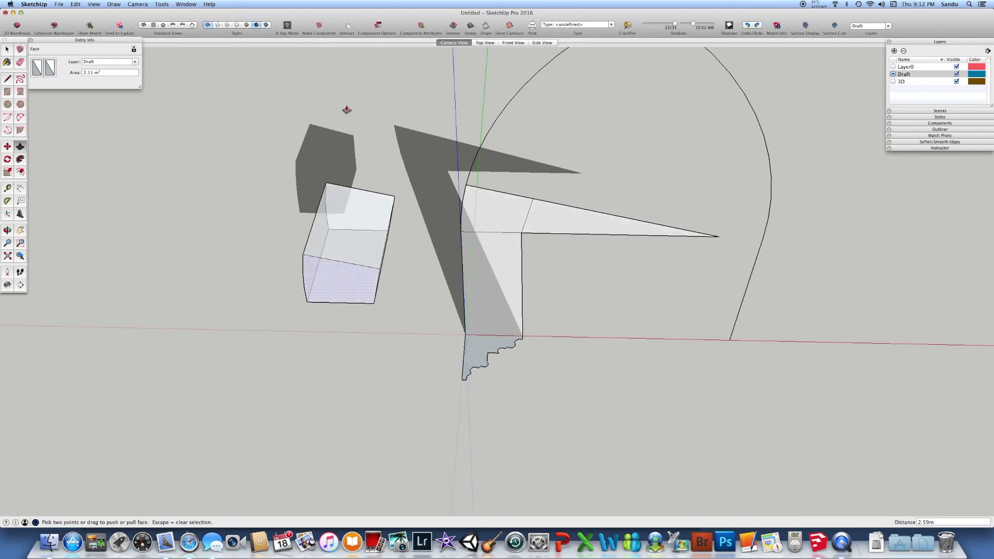
{"action": "mouse_move", "coordinate": [435, 273]}
{"action": "middle_mouse_down"}
{"action": "mouse_move", "coordinate": [410, 233]}
{"action": "mouse_move", "coordinate": [400, 240]}
{"action": "middle_mouse_up"}
{"action": "scroll", "coordinate": [400, 241], "scroll_direction": "up", "scroll_amount": 1}
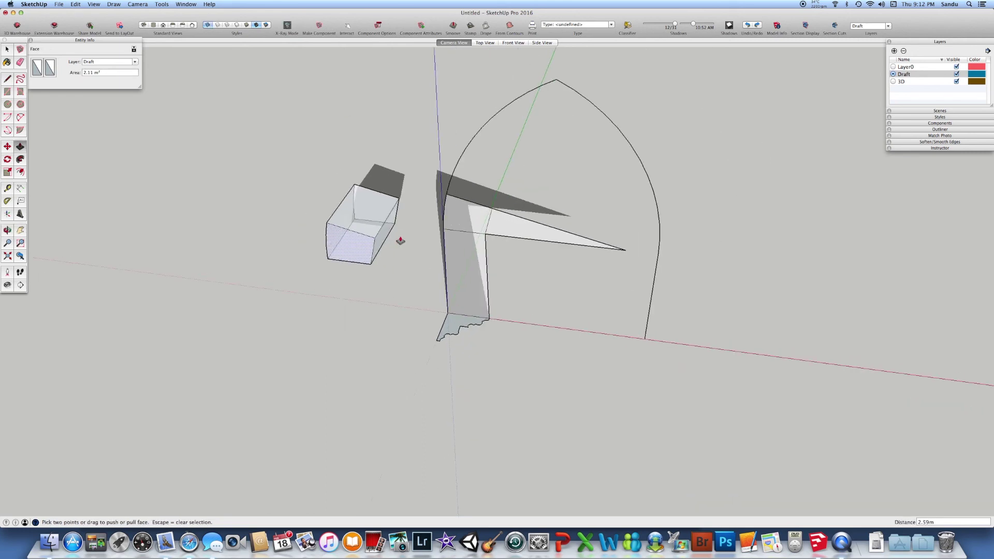
Make the box a component named 'Brick Arch'.
{"action": "key", "text": "space"}
{"action": "left_click_drag", "start_coordinate": [236, 134], "coordinate": [409, 317]}
{"action": "right_click", "coordinate": [354, 222]}
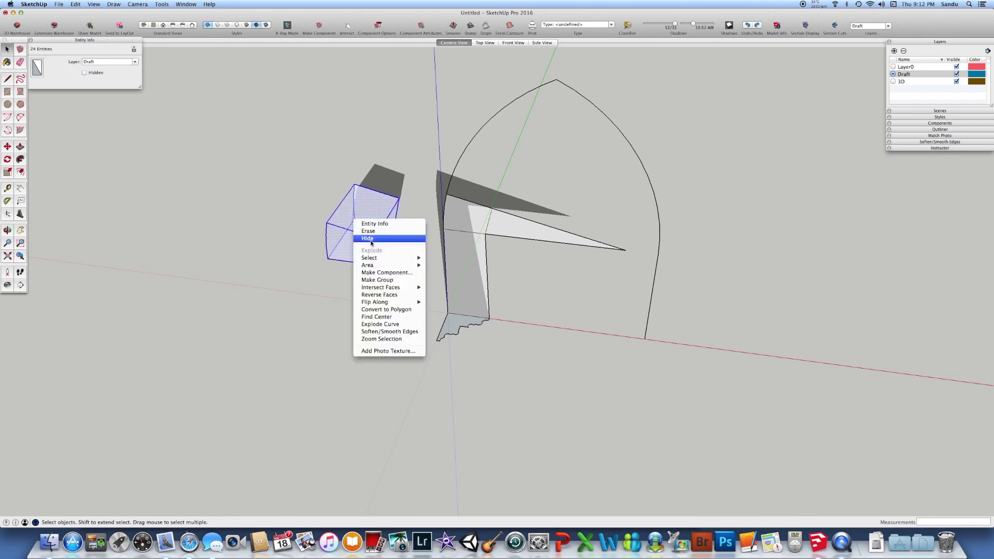
{"action": "left_click", "coordinate": [396, 273]}
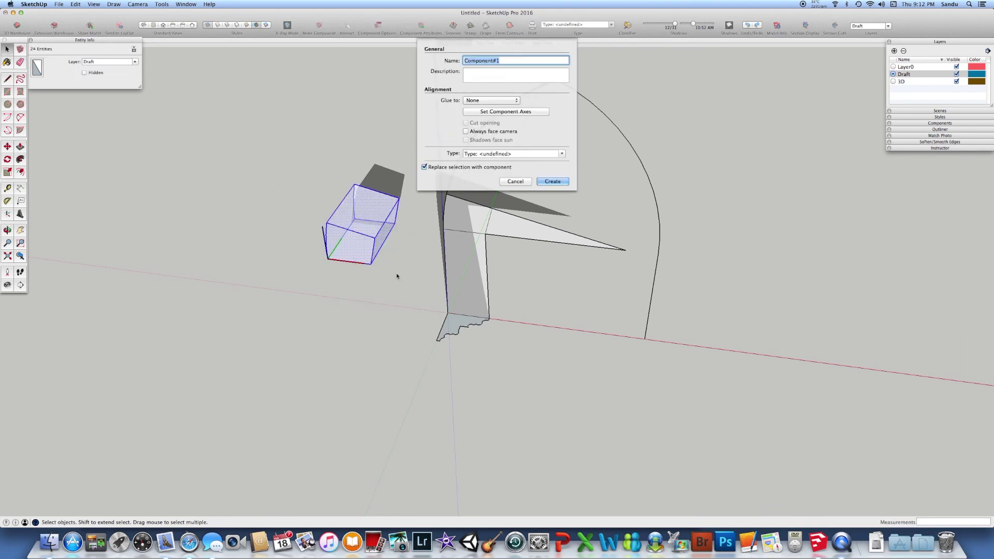
{"action": "type", "text": "Arch"}
{"action": "key", "text": "BackSpace"}
{"action": "key", "text": "BackSpace"}
{"action": "key", "text": "BackSpace"}
{"action": "type", "text": "B"}
{"action": "type", "text": "rick Arch"}
{"action": "key", "text": "Return"}
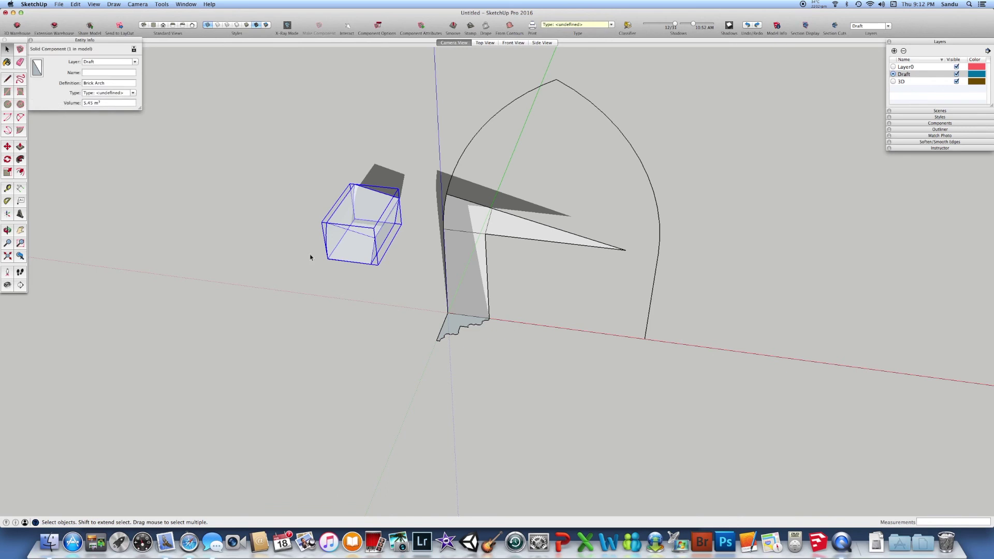
Put the Brick Arch component on the 3D layer via Entity Info.
{"action": "scroll", "coordinate": [310, 257], "scroll_direction": "up", "scroll_amount": 3}
{"action": "middle_click_drag", "start_coordinate": [337, 251], "coordinate": [411, 160]}
{"action": "scroll", "coordinate": [394, 238], "scroll_direction": "up", "scroll_amount": 2}
{"action": "mouse_move", "coordinate": [394, 238]}
{"action": "middle_mouse_down"}
{"action": "mouse_move", "coordinate": [414, 202]}
{"action": "mouse_move", "coordinate": [431, 221]}
{"action": "mouse_move", "coordinate": [390, 228]}
{"action": "mouse_move", "coordinate": [404, 254]}
{"action": "mouse_move", "coordinate": [407, 195]}
{"action": "mouse_move", "coordinate": [373, 229]}
{"action": "middle_mouse_up"}
{"action": "scroll", "coordinate": [378, 229], "scroll_direction": "down", "scroll_amount": 2}
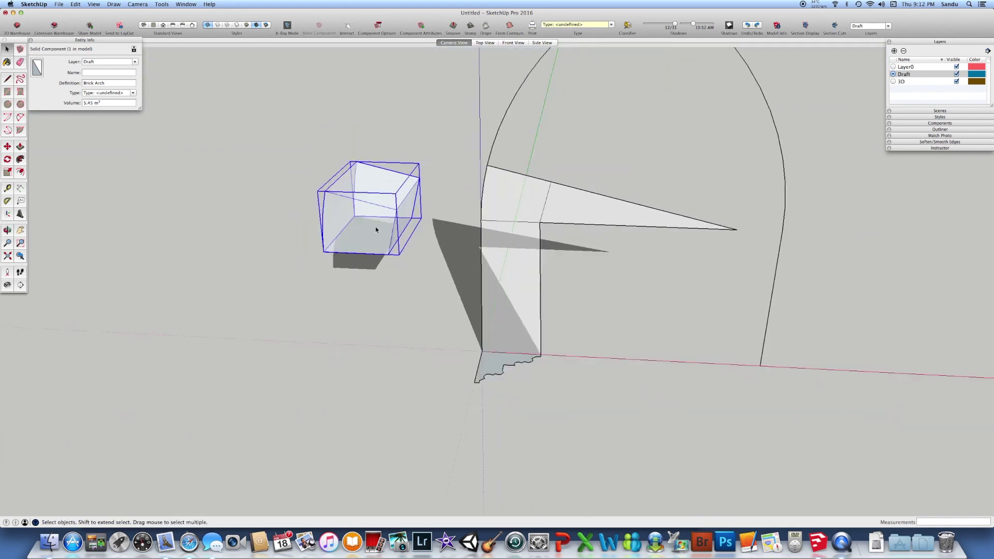
{"action": "scroll", "coordinate": [378, 230], "scroll_direction": "down", "scroll_amount": 1}
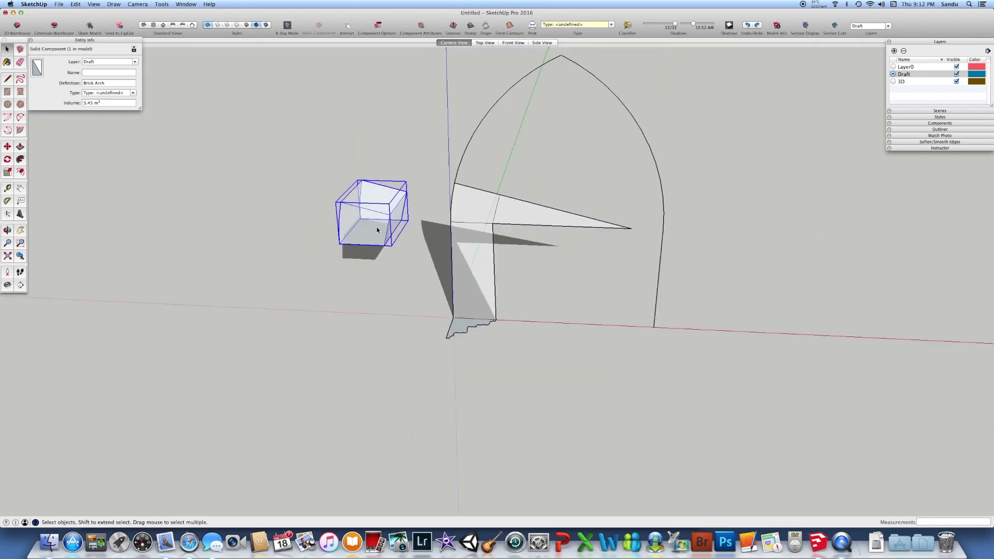
{"action": "left_click", "coordinate": [135, 62]}
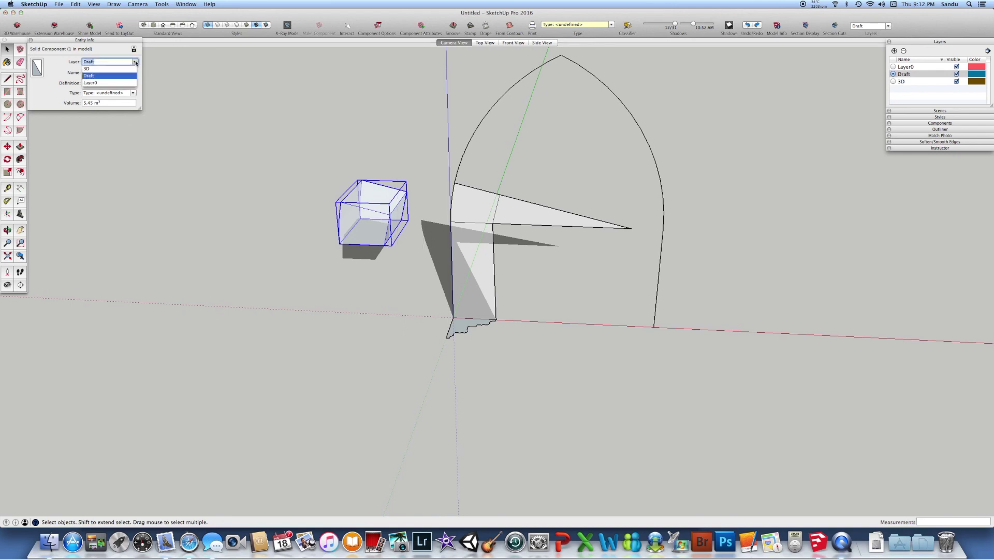
{"action": "left_click", "coordinate": [89, 68]}
Inside the Brick Arch component, put all its geometry on the 3D layer.
{"action": "left_click", "coordinate": [426, 280]}
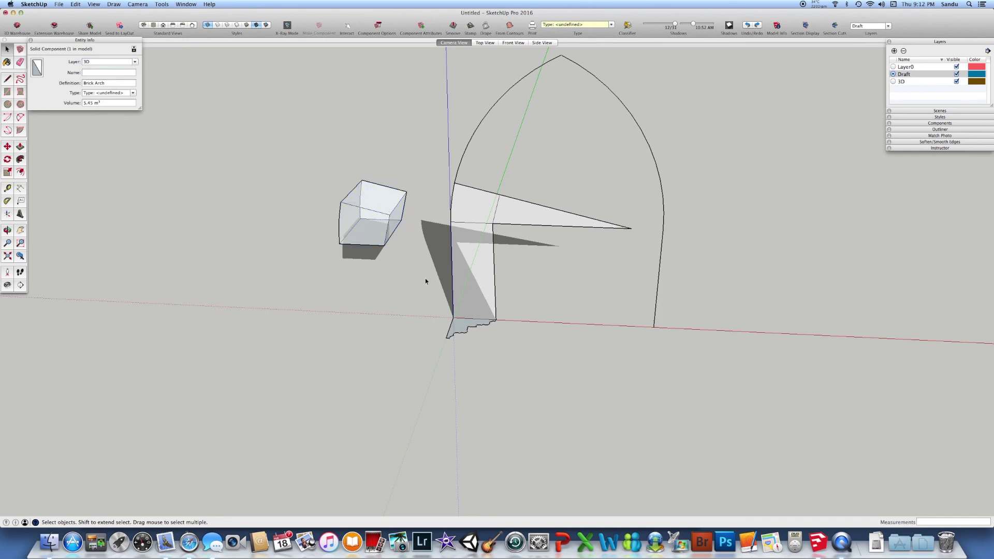
{"action": "left_click", "coordinate": [375, 223]}
{"action": "scroll", "coordinate": [374, 223], "scroll_direction": "up", "scroll_amount": 2}
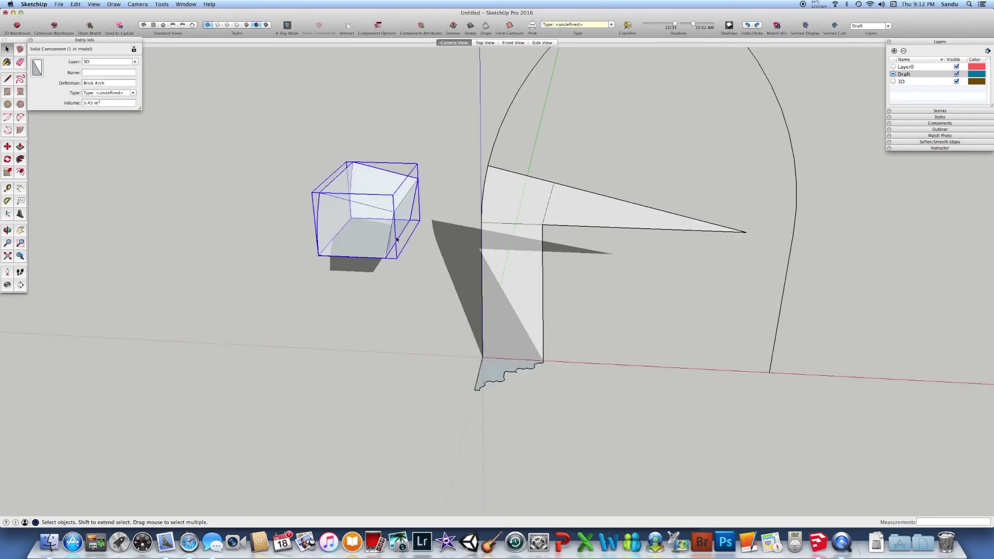
{"action": "double_click", "coordinate": [392, 236]}
{"action": "left_click_drag", "start_coordinate": [288, 128], "coordinate": [442, 316]}
{"action": "left_click", "coordinate": [135, 62]}
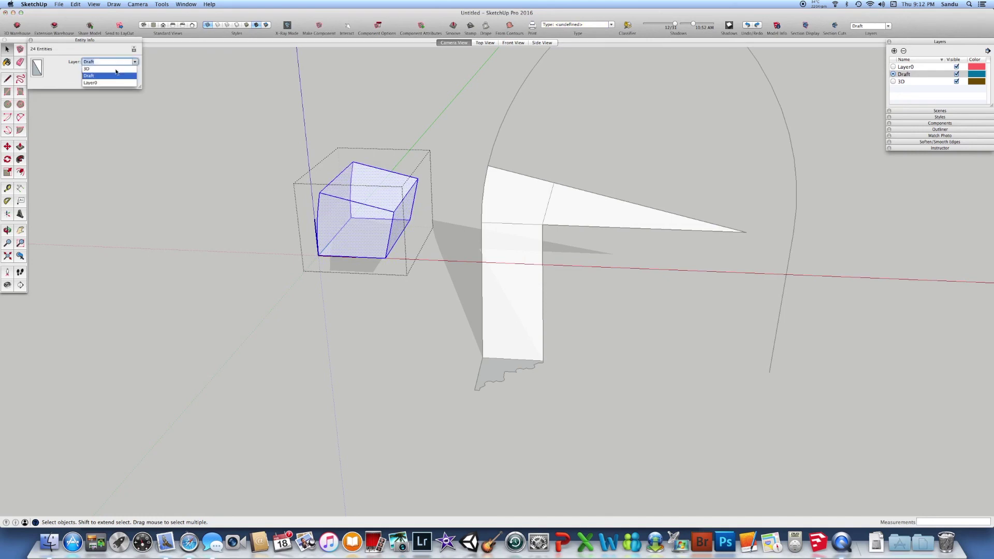
{"action": "left_click", "coordinate": [99, 80]}
{"action": "left_click", "coordinate": [240, 182]}
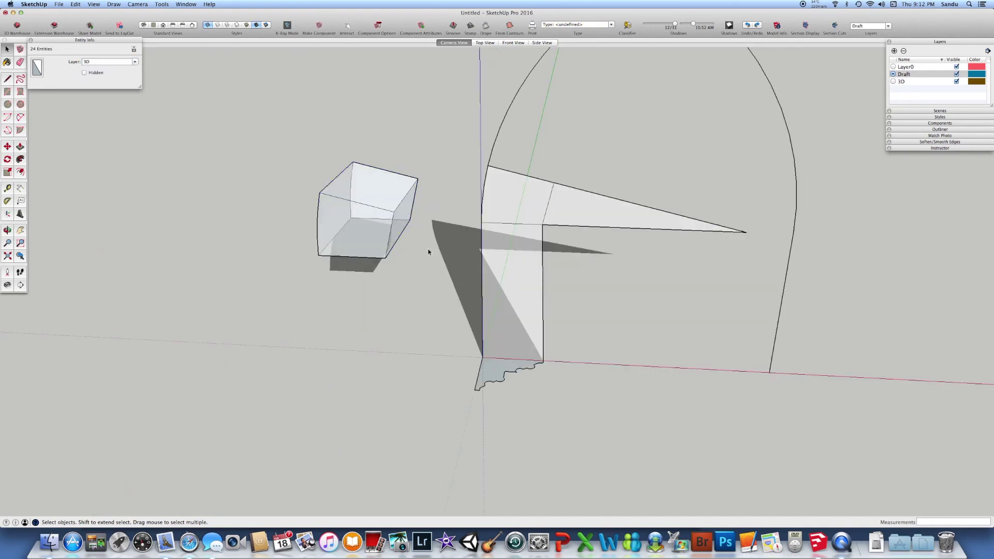
Move the brick by its corner onto the top of the moulding column.
{"action": "left_click", "coordinate": [349, 221]}
{"action": "left_click", "coordinate": [483, 221]}
{"action": "mouse_move", "coordinate": [564, 280]}
{"action": "middle_mouse_down"}
{"action": "mouse_move", "coordinate": [528, 251]}
{"action": "mouse_move", "coordinate": [554, 254]}
{"action": "middle_mouse_up"}
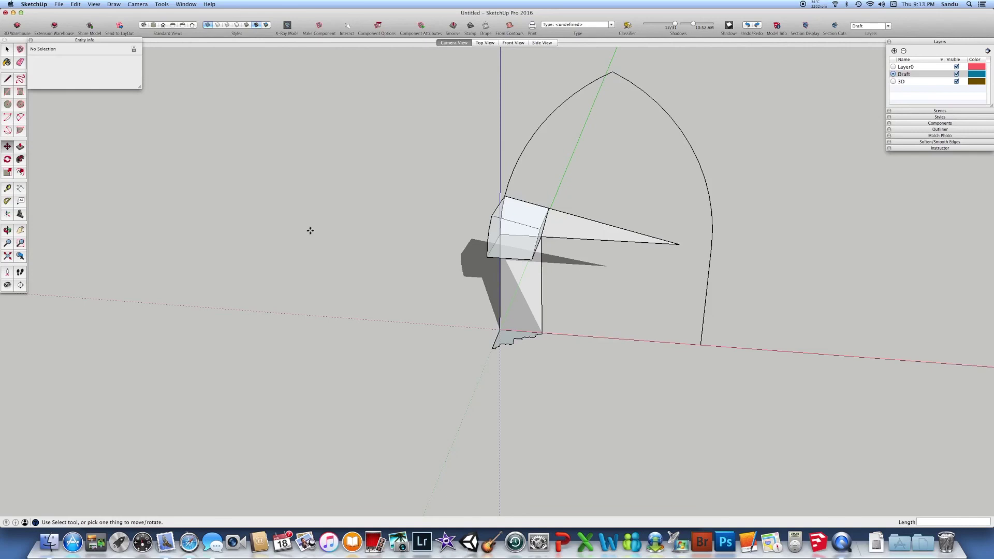
{"action": "left_click", "coordinate": [8, 158]}
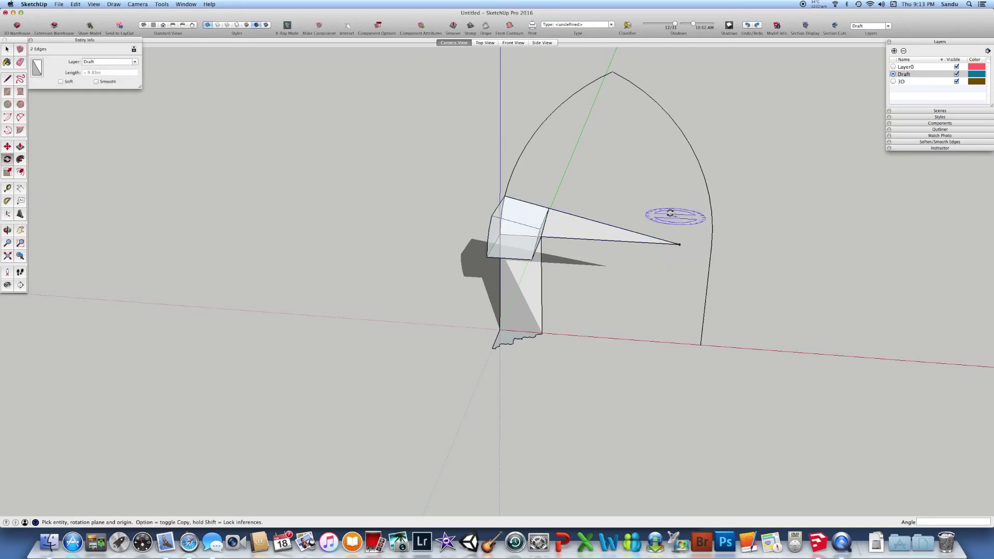
Rotate the pointed wedge about its tip so its lower edge meets the brick corner.
{"action": "key", "text": "space"}
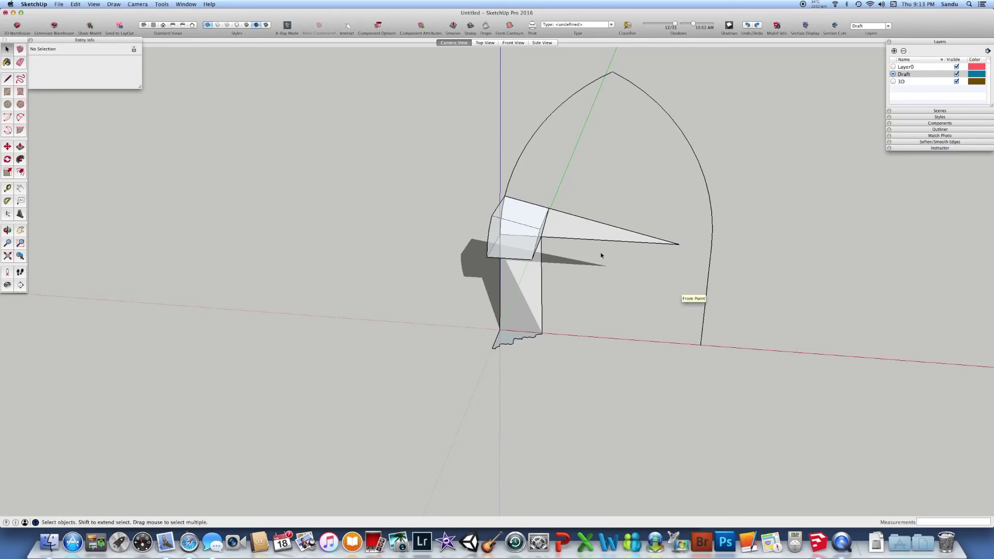
{"action": "key", "text": "q"}
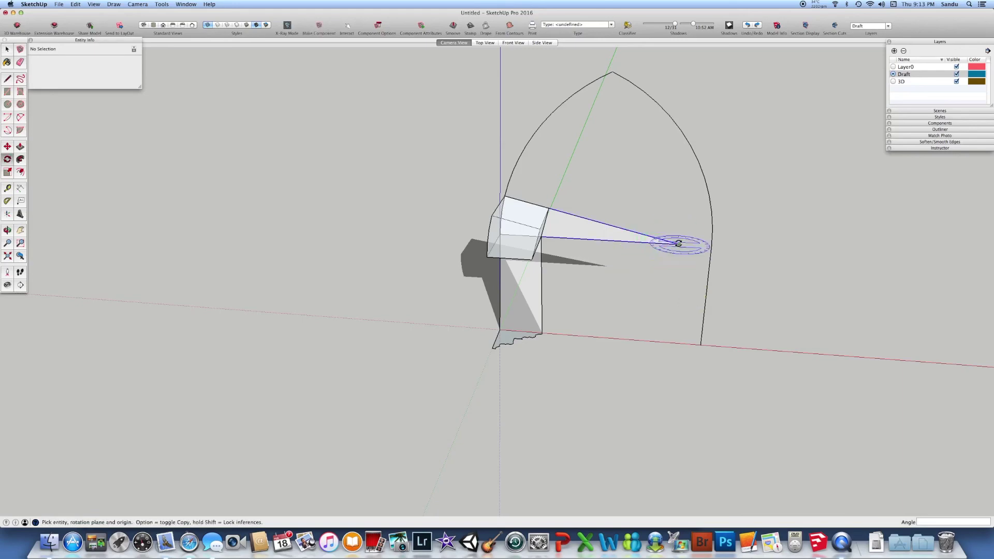
{"action": "scroll", "coordinate": [676, 244], "scroll_direction": "up", "scroll_amount": 3}
{"action": "scroll", "coordinate": [673, 248], "scroll_direction": "up", "scroll_amount": 3}
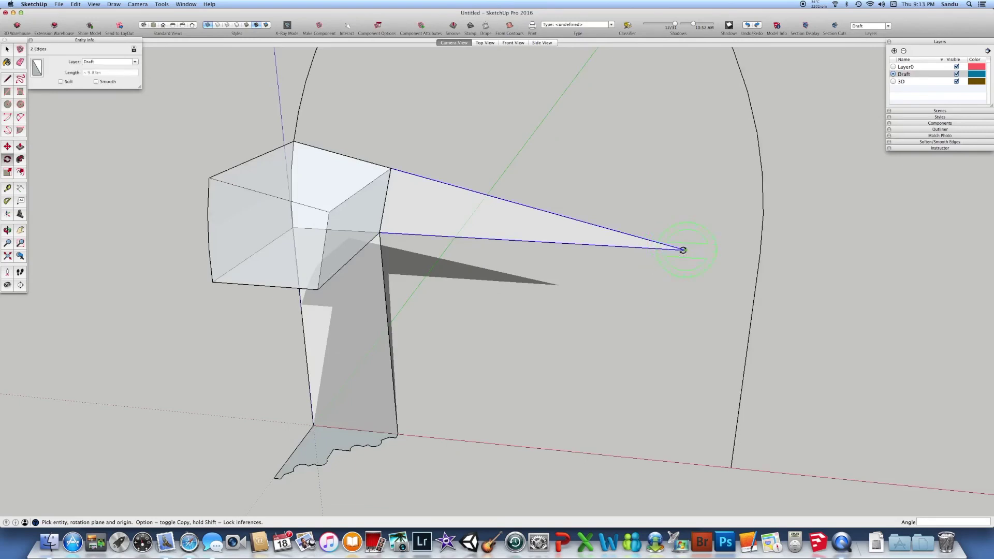
{"action": "left_click", "coordinate": [684, 251]}
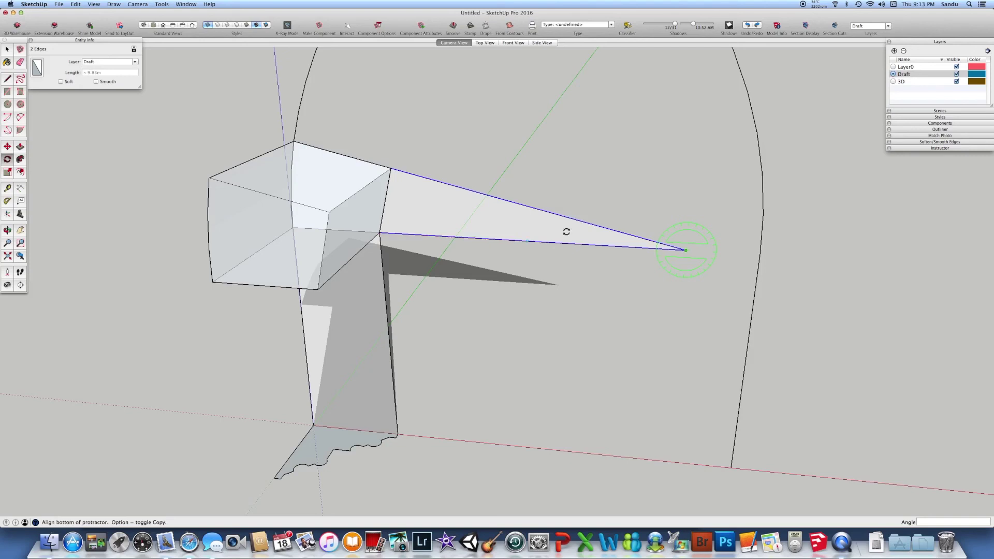
{"action": "left_click", "coordinate": [382, 232]}
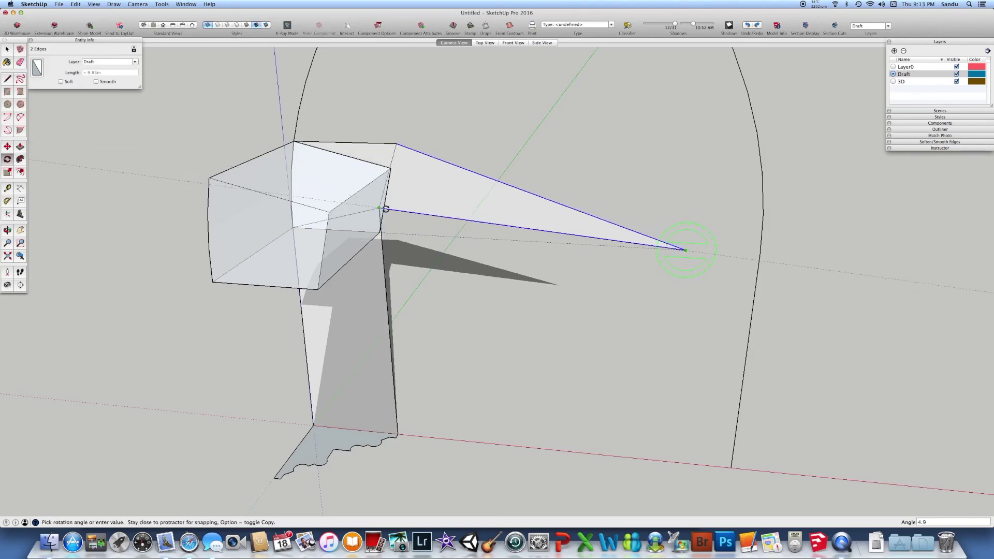
{"action": "left_click", "coordinate": [382, 233]}
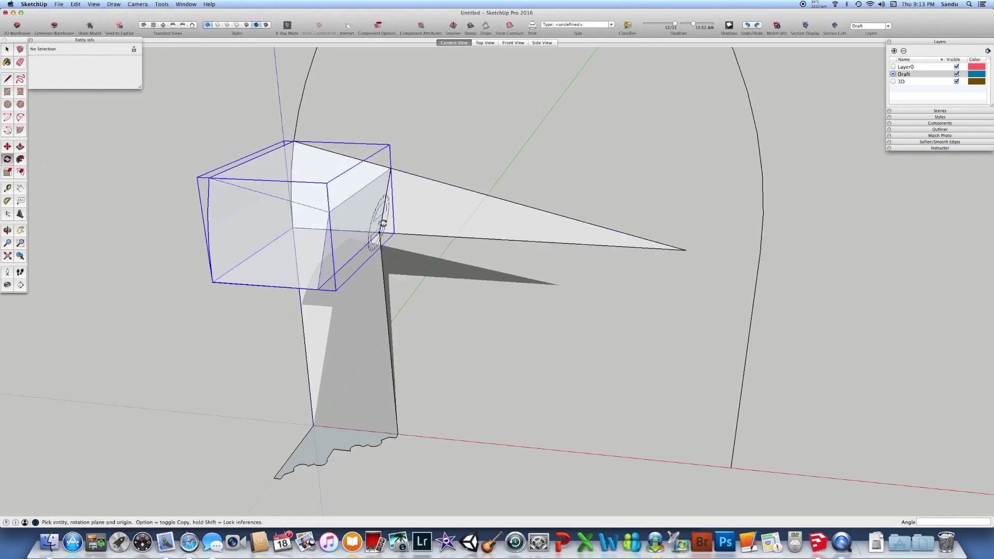
Start rotating the Brick Arch about the wedge tip, locked to the vertical plane.
{"action": "key", "text": "space"}
{"action": "left_click", "coordinate": [226, 188]}
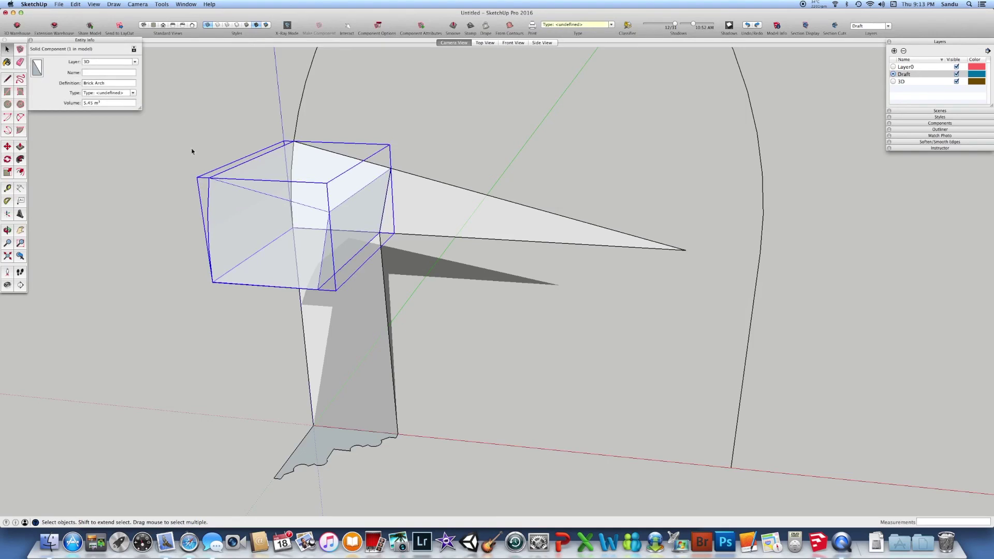
{"action": "key", "text": "q"}
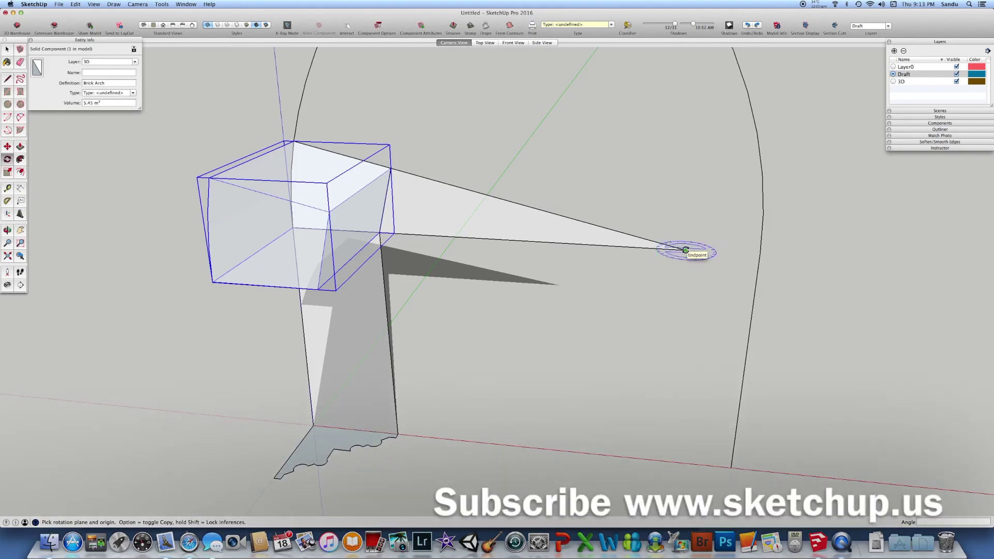
{"action": "key", "text": "Left"}
{"action": "key", "text": "Left"}
{"action": "key", "text": "Left"}
{"action": "key", "text": "Left"}
{"action": "key", "text": "Left"}
{"action": "left_click", "coordinate": [685, 250]}
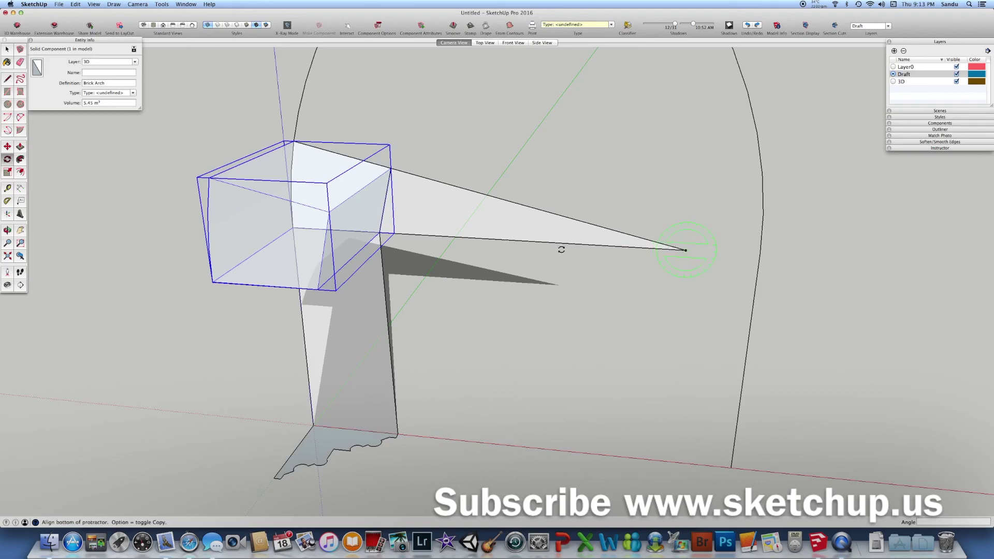